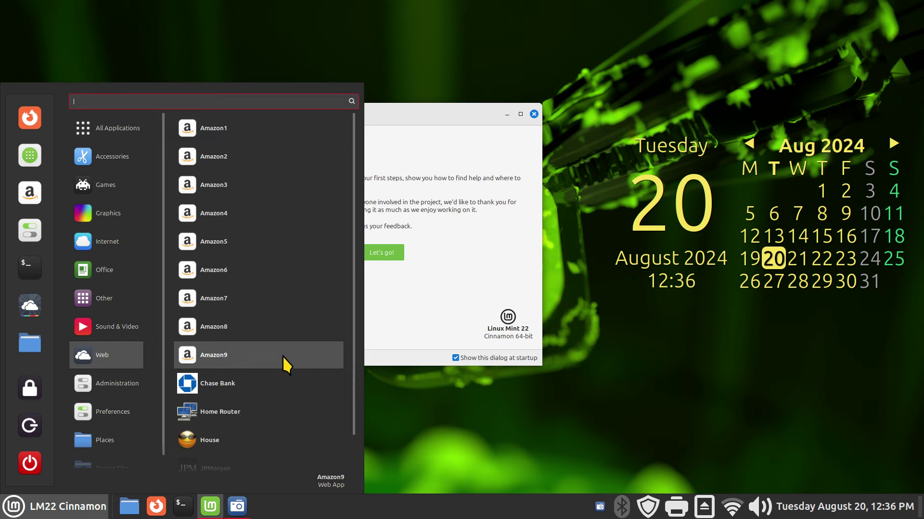
Look through the Web and Internet application categories, and close the Linux Mint Welcome window.
scroll(284, 360, down, 1)
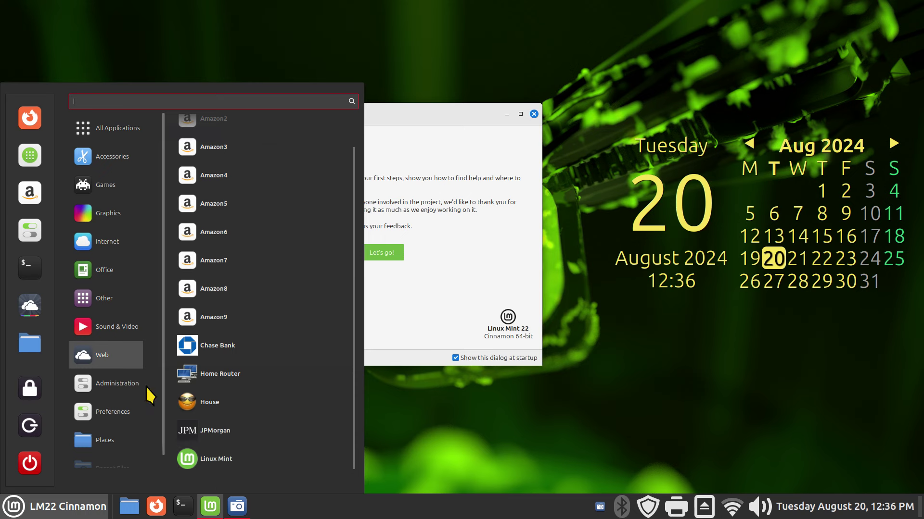
mouse_move(85, 241)
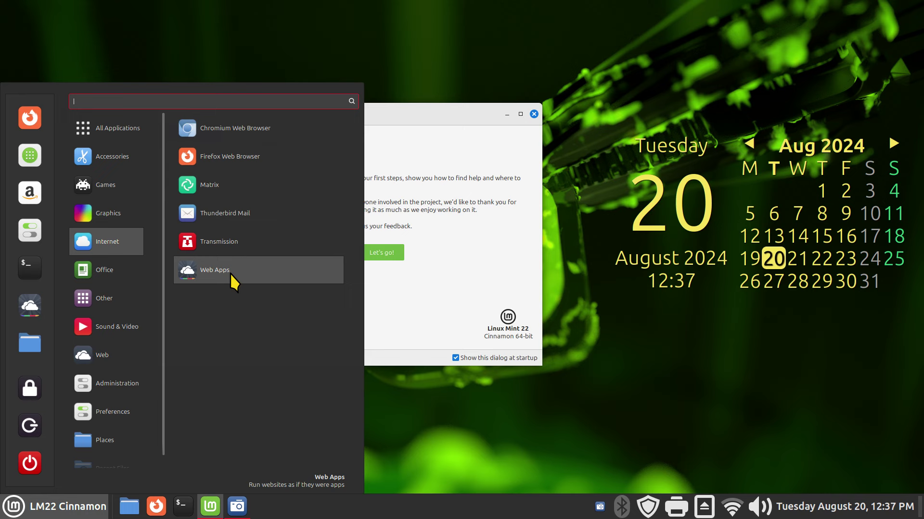
click(388, 307)
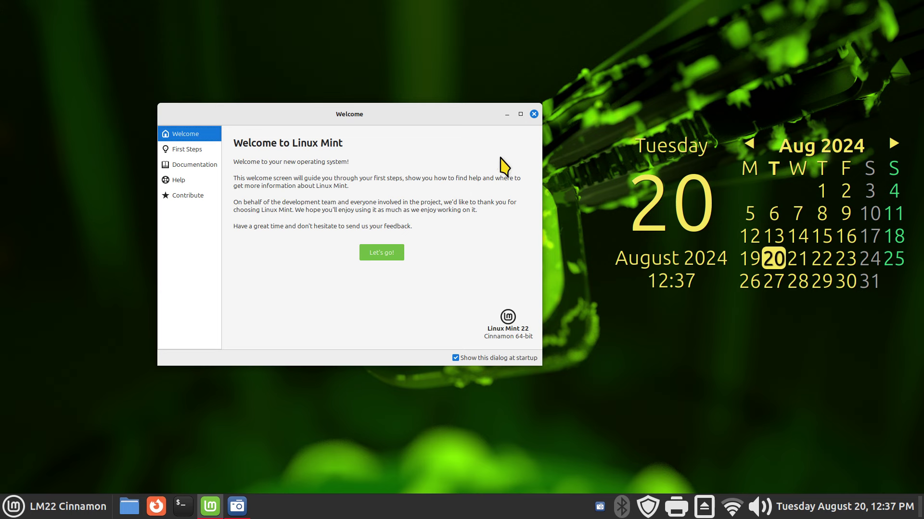
click(534, 115)
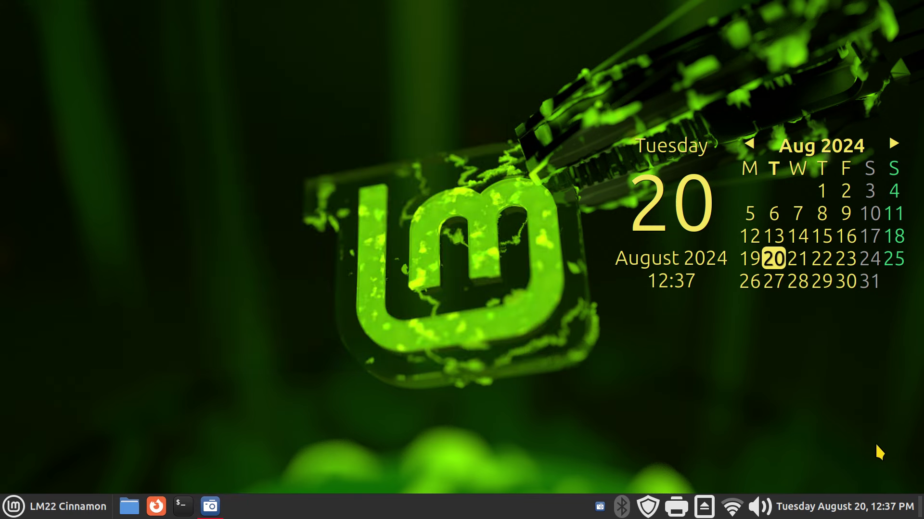
View the Linux for Seniors YouTube channel in Firefox, highlight its video count, reveal the channel search, and close the browser.
click(157, 506)
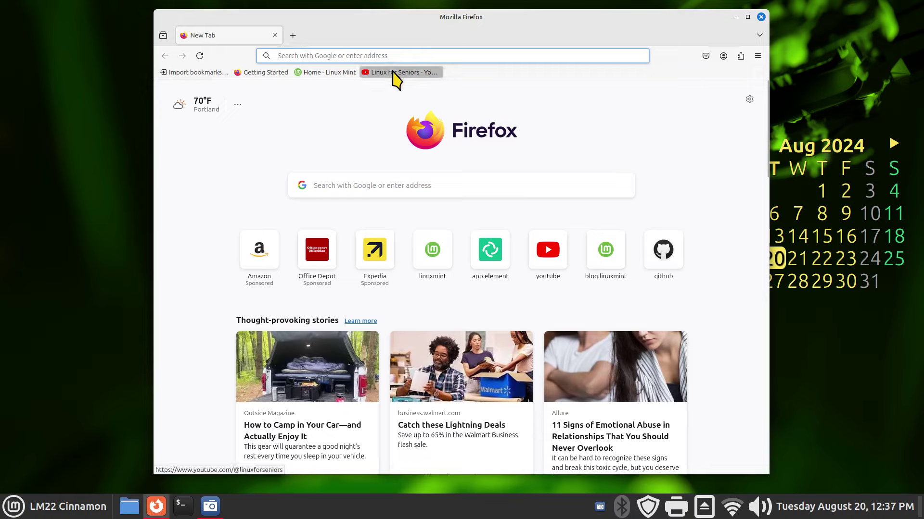
click(393, 72)
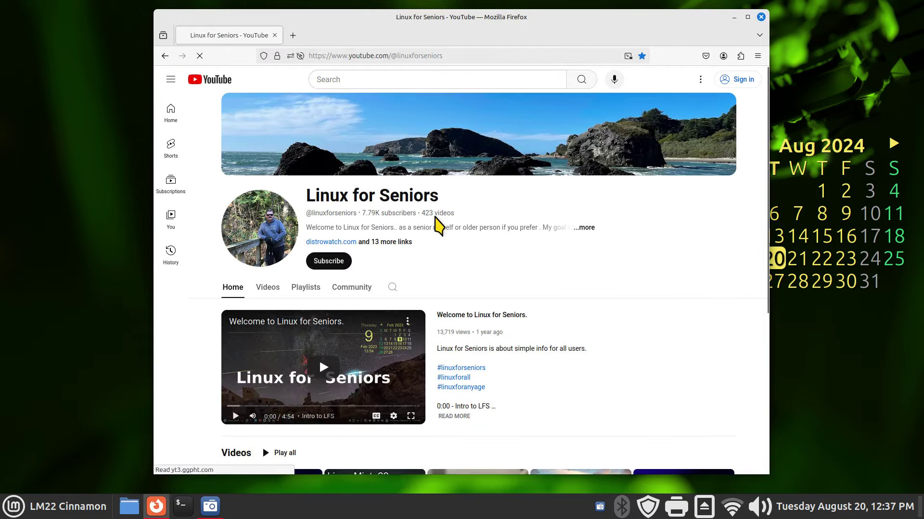
drag(422, 213, 454, 214)
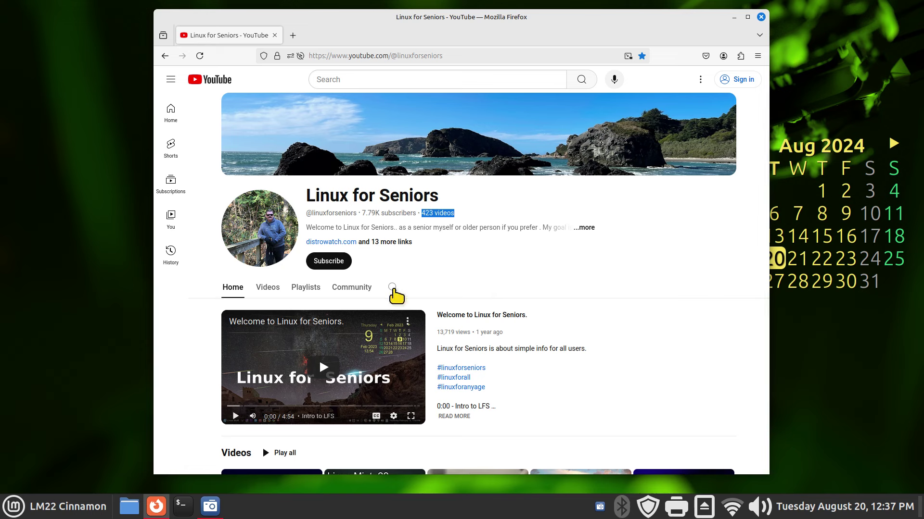
click(393, 287)
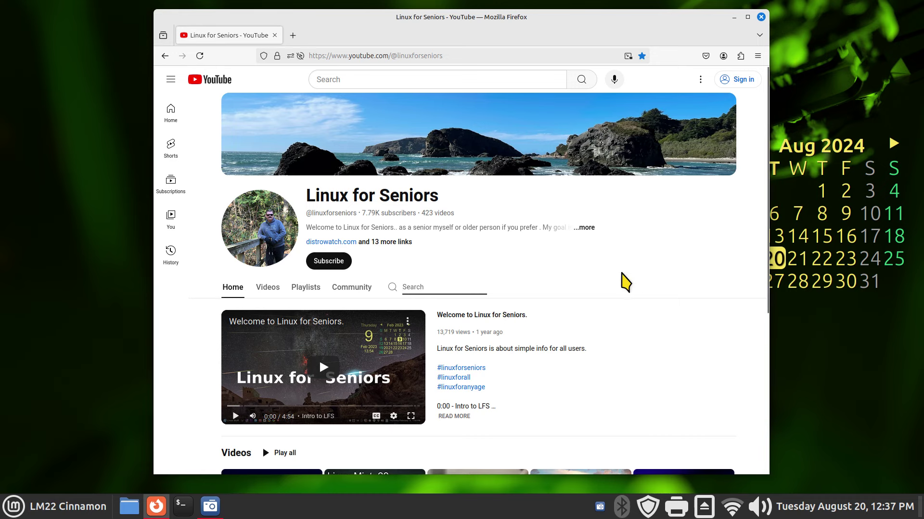
click(761, 18)
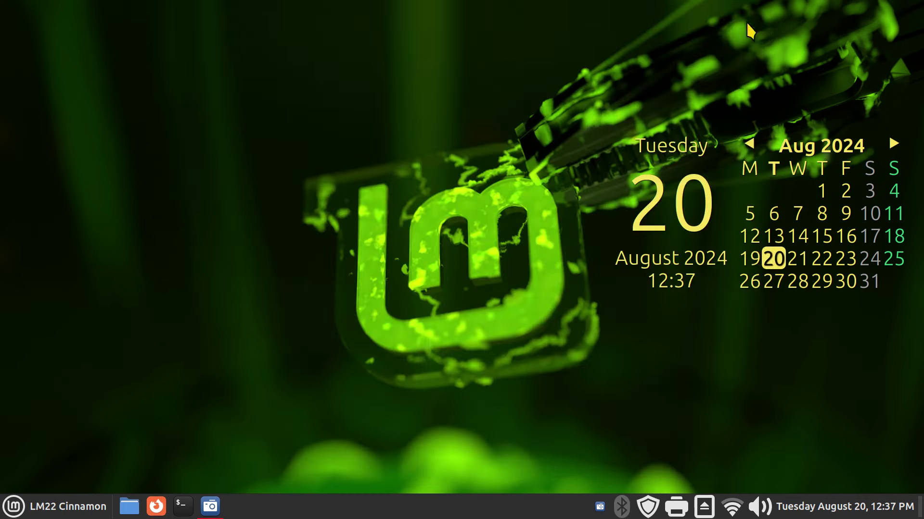
Open Web Apps from the Internet category and enlarge its window so the whole list down to Matrix fits.
click(73, 508)
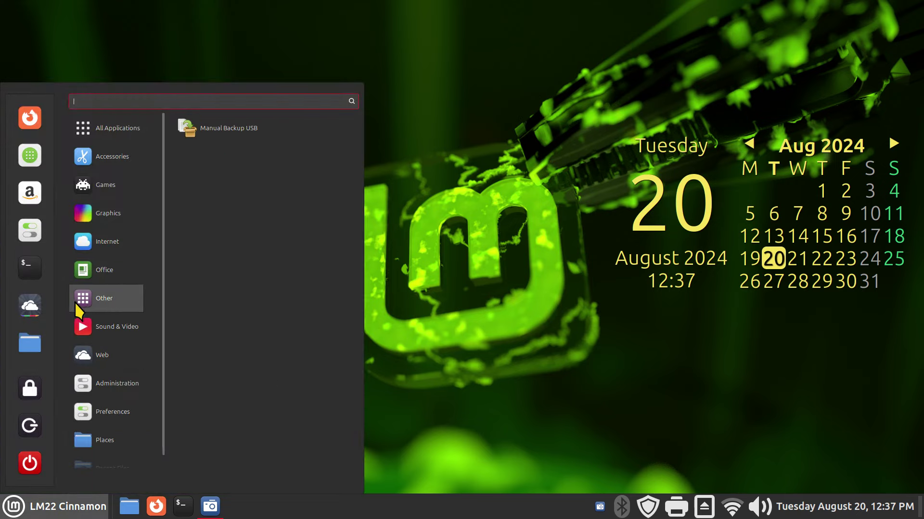
mouse_move(101, 246)
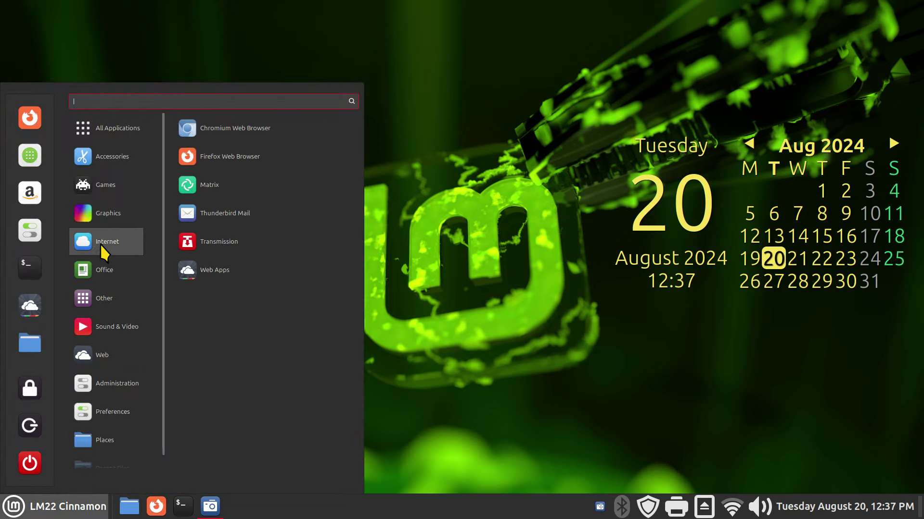
click(208, 278)
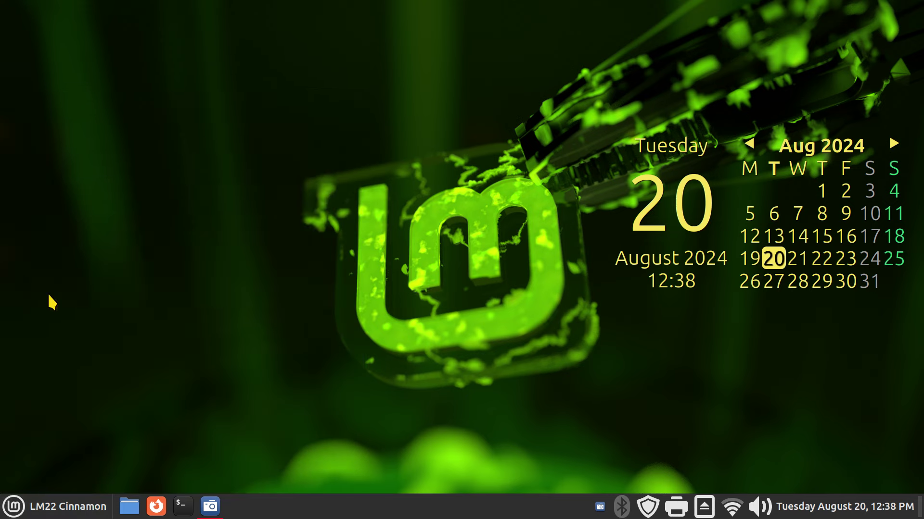
drag(262, 100, 297, 93)
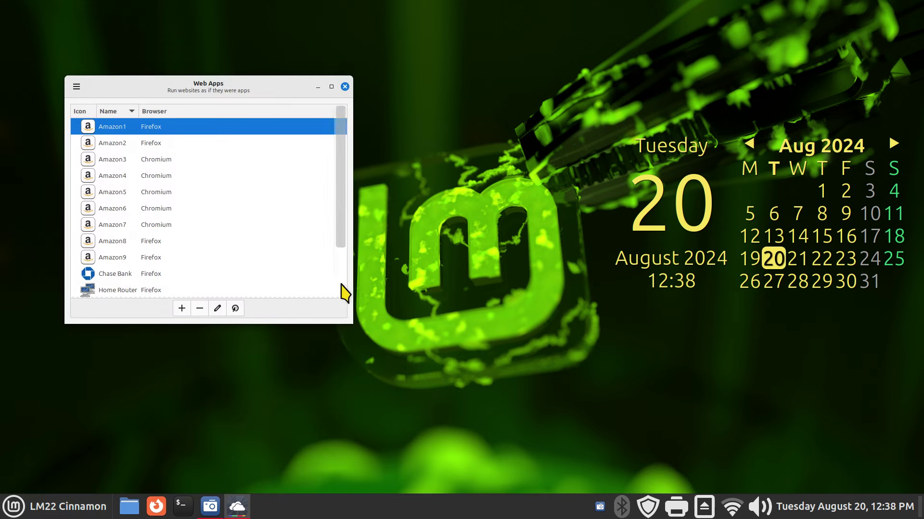
drag(351, 325, 453, 426)
click(106, 357)
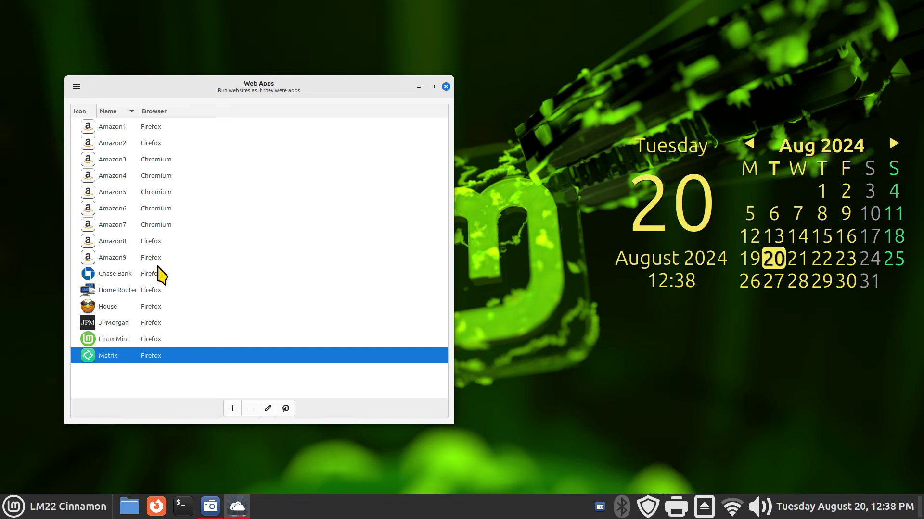
View the list of keyboard shortcuts for Web Apps and close it.
click(76, 87)
click(90, 106)
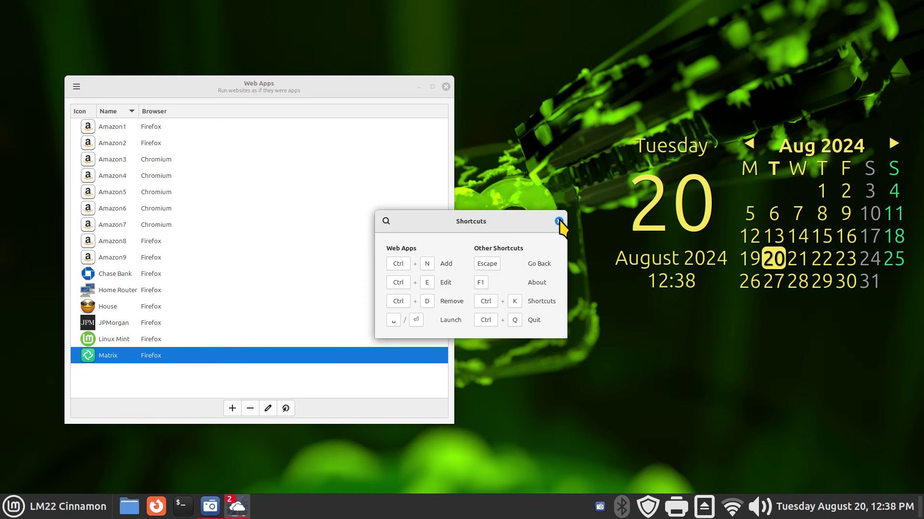
click(559, 222)
View the About information for Web Apps, read the README on its linked GitHub website, and highlight the version number.
click(76, 86)
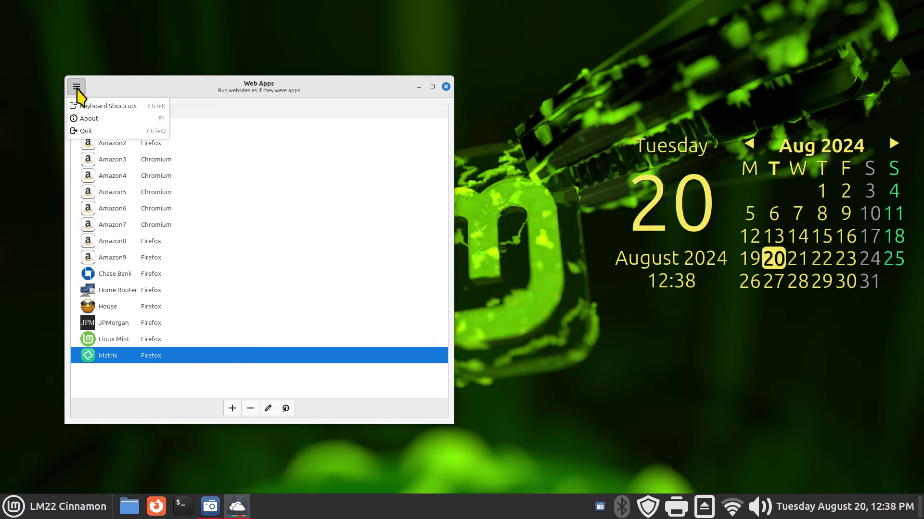
click(91, 119)
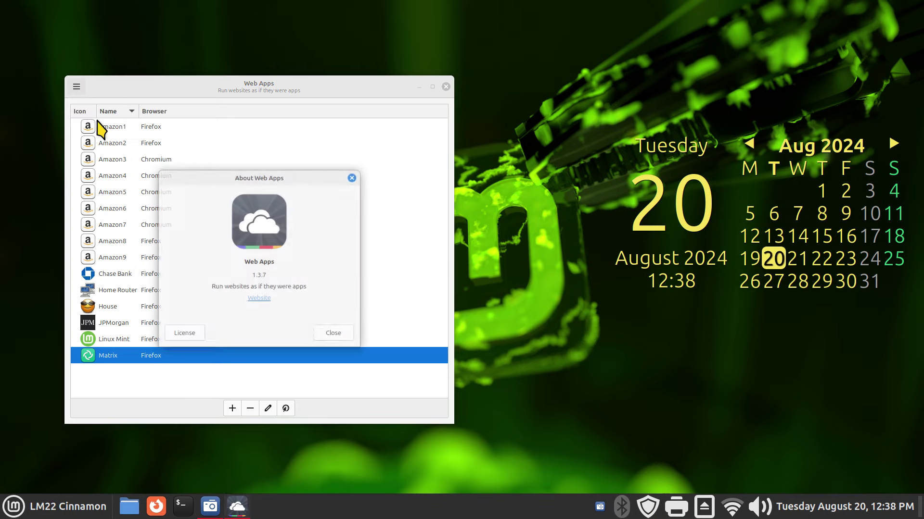
click(259, 299)
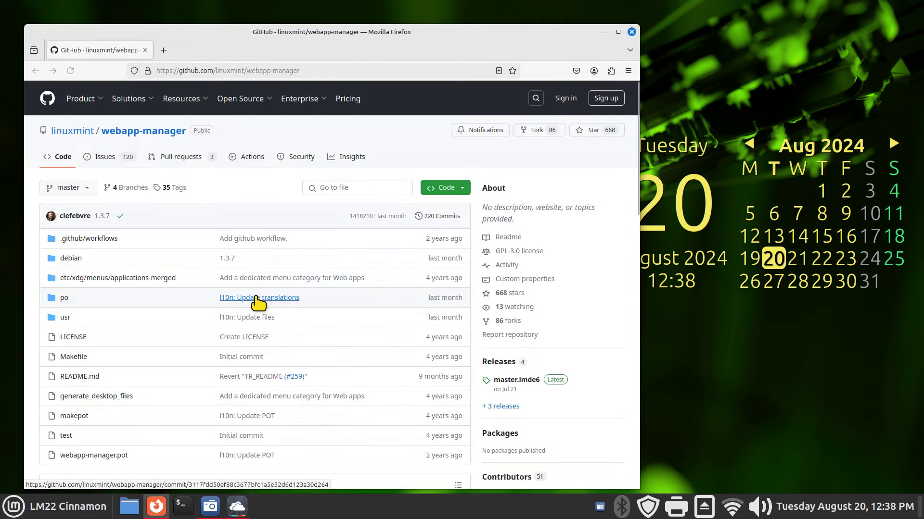
scroll(259, 303, down, 6)
scroll(259, 303, down, 2)
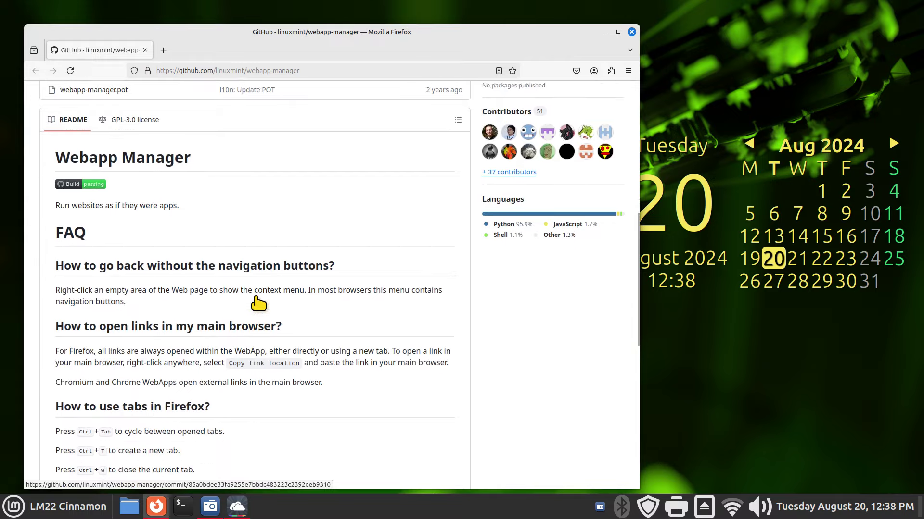
scroll(259, 303, down, 10)
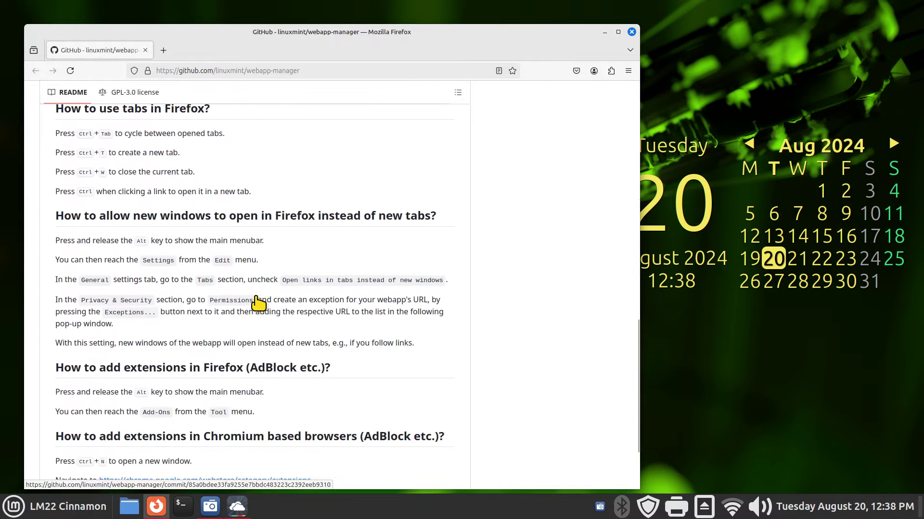
click(632, 32)
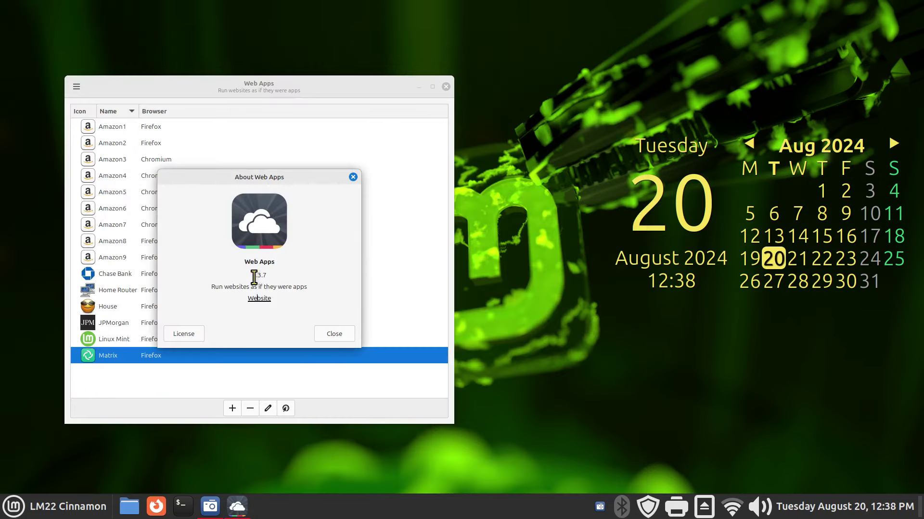
drag(250, 275, 279, 273)
click(334, 335)
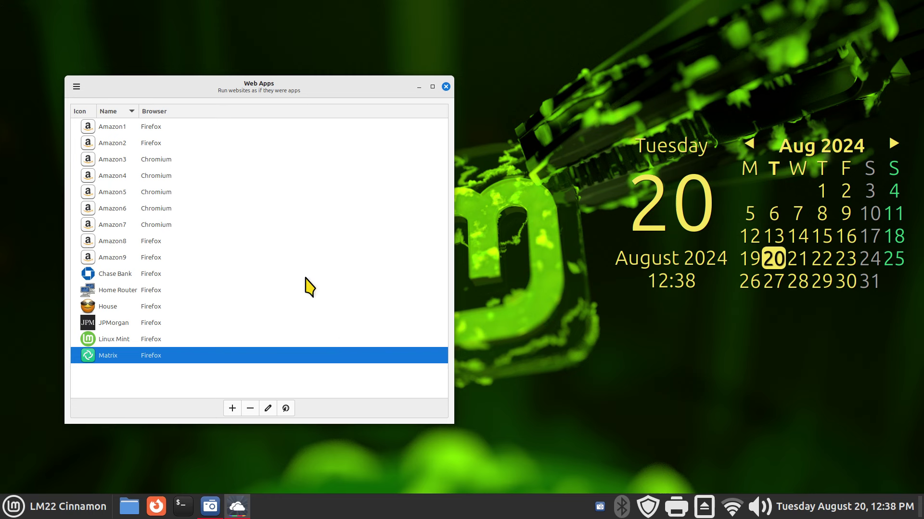
Place a Home Router launcher from the Web category on the taskbar beside Firefox, and test it by opening and closing the router page.
click(107, 291)
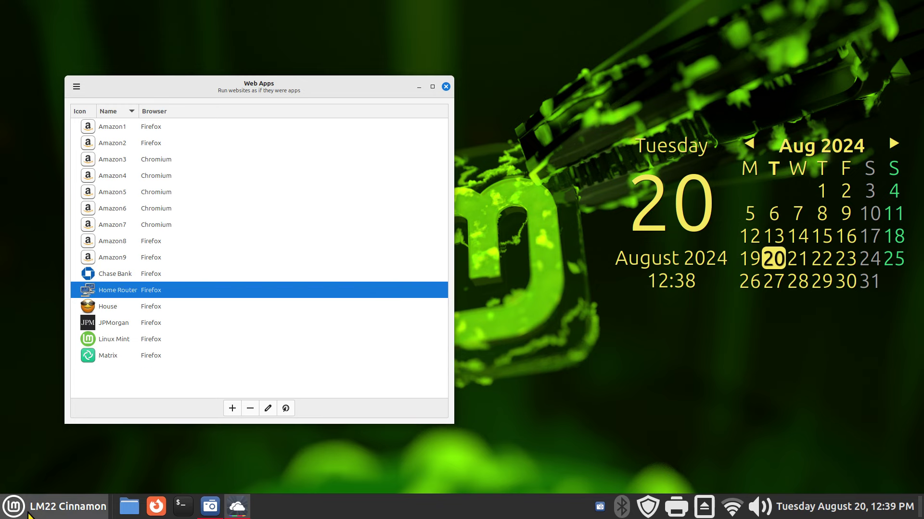
click(13, 507)
mouse_move(95, 361)
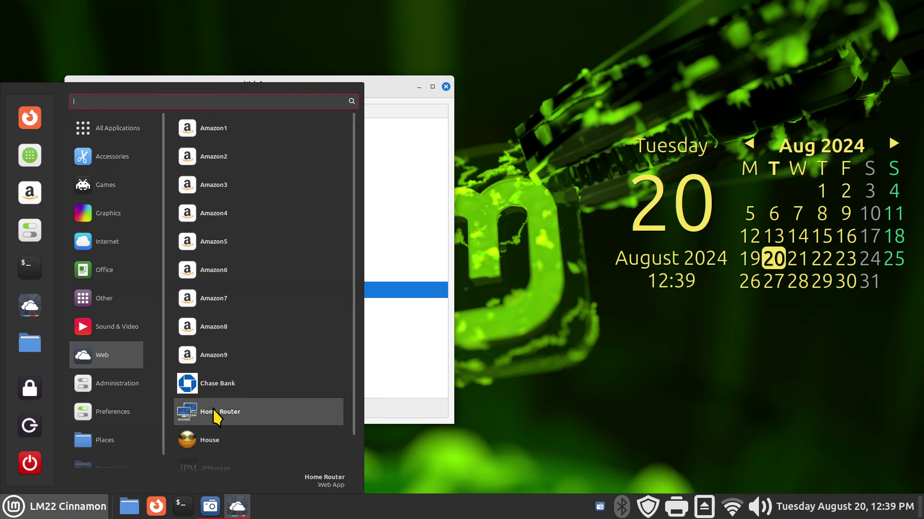
drag(198, 420, 183, 508)
click(563, 268)
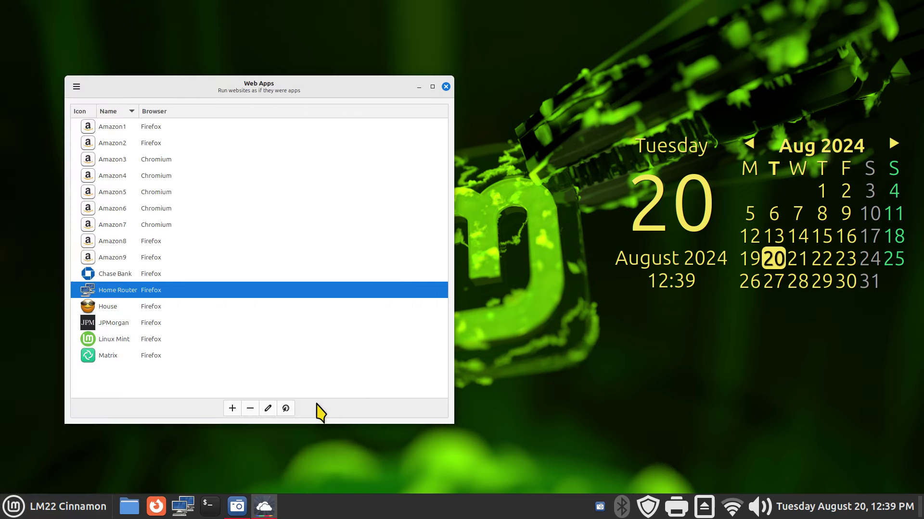
click(183, 506)
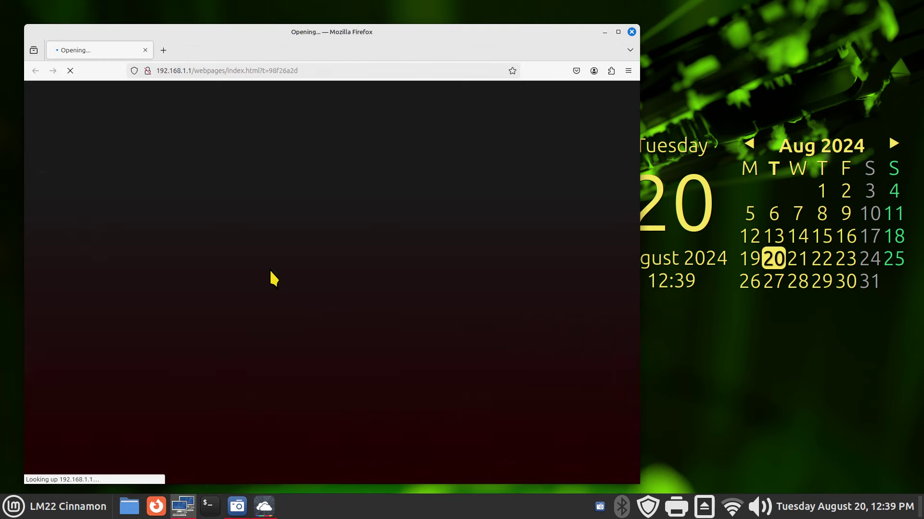
click(632, 32)
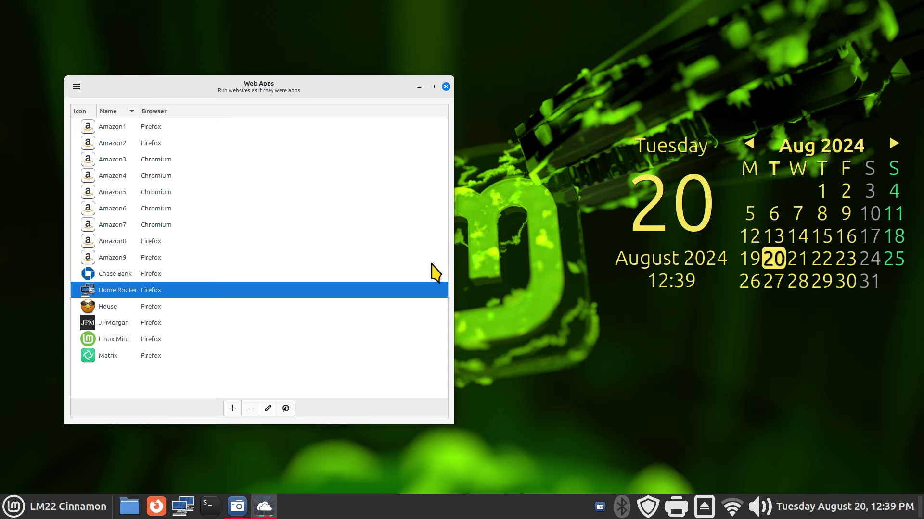
View the delete confirmation and the edit form of the Home Router web app, cancelling both.
click(247, 412)
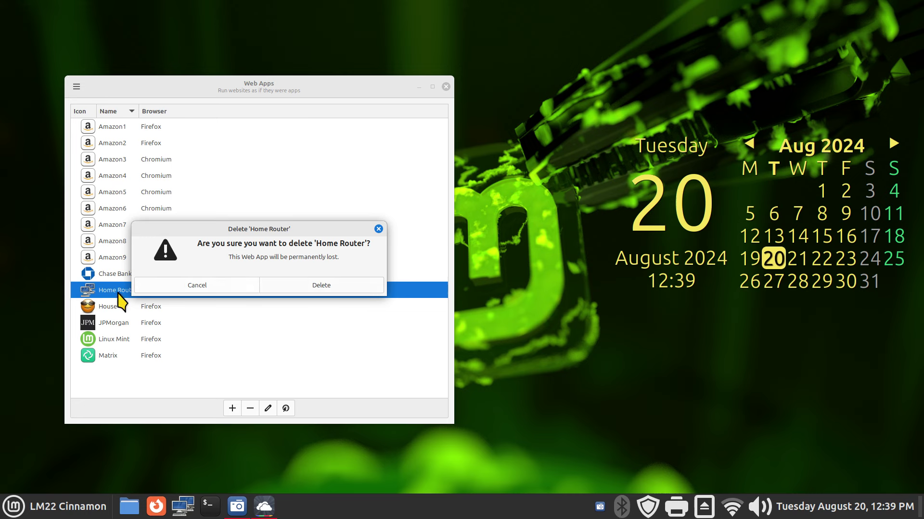
click(205, 288)
click(268, 409)
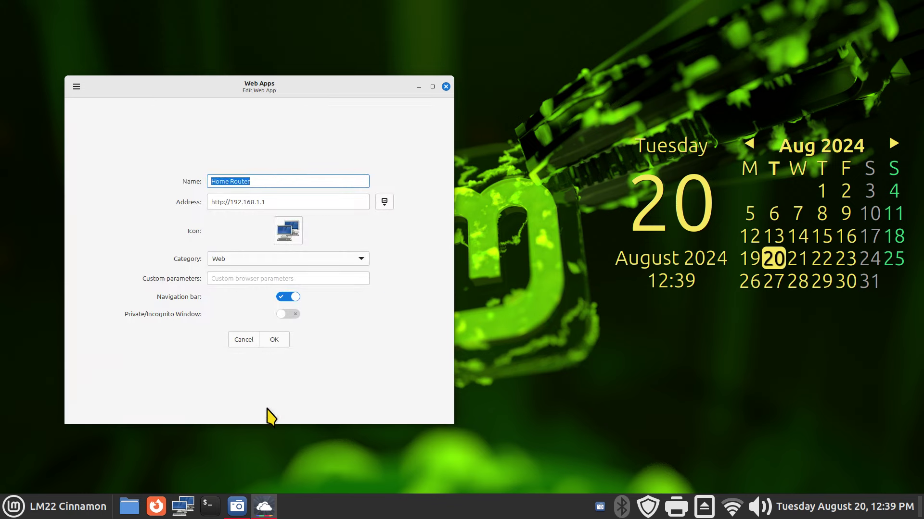
click(243, 339)
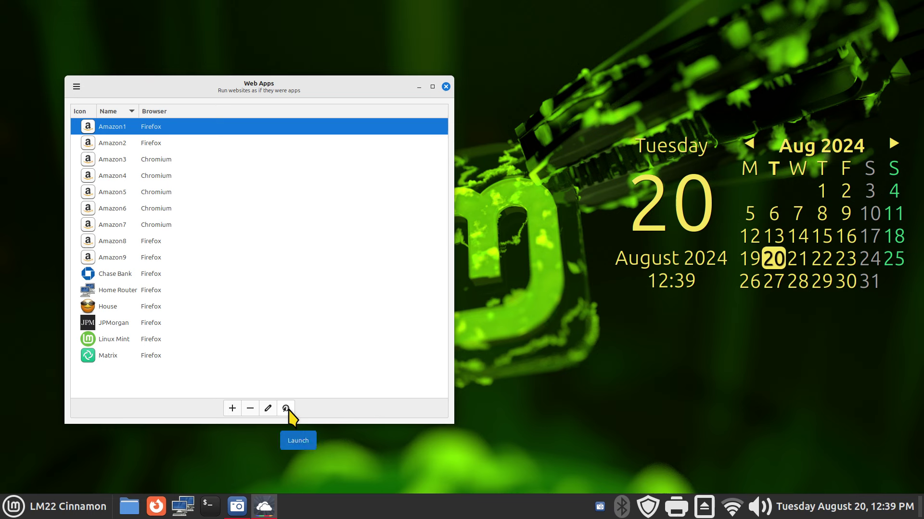
Begin adding a new web app and name it Facebook.
click(233, 410)
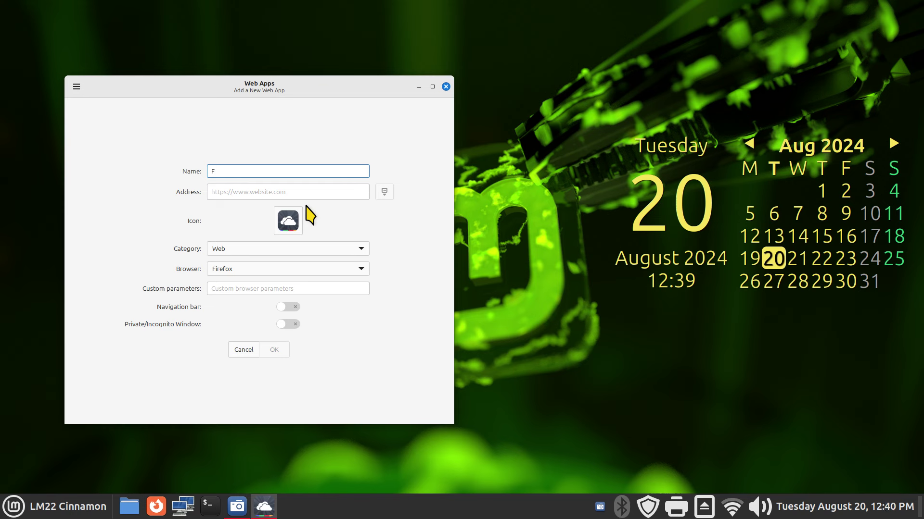
text(Facebook)
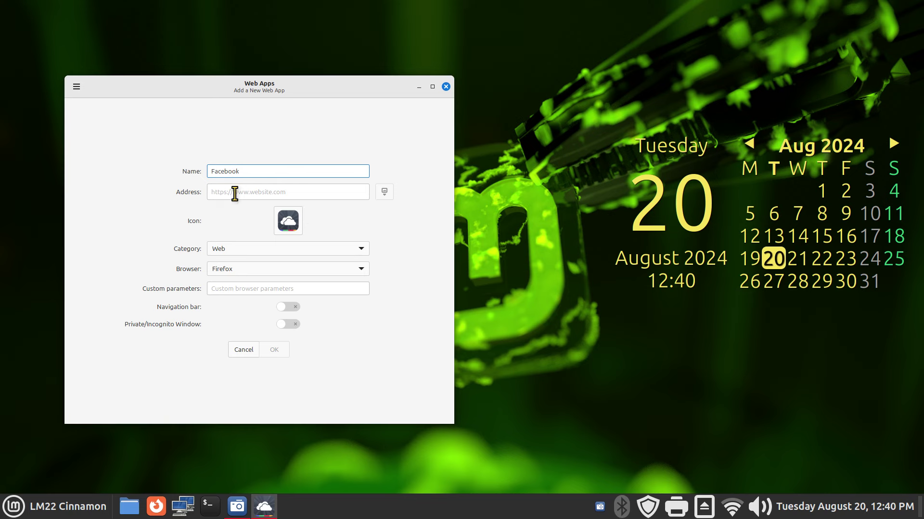
Switch to Firefox, open the bookmarked Linux Mint home page, and copy its web address.
click(156, 507)
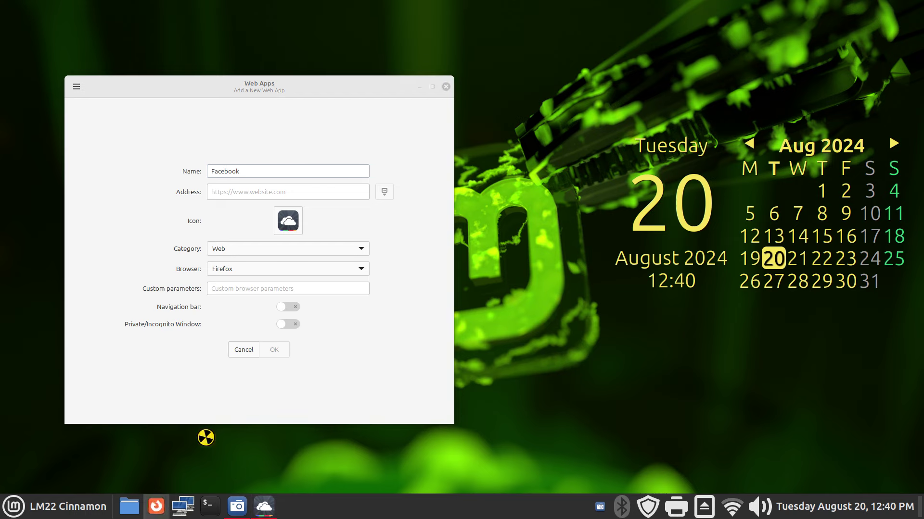
click(192, 88)
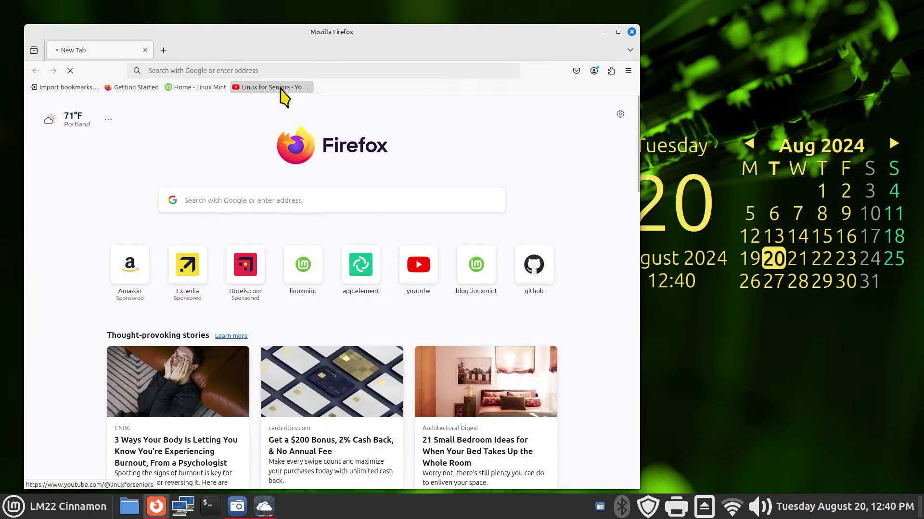
click(233, 71)
key(ctrl+c)
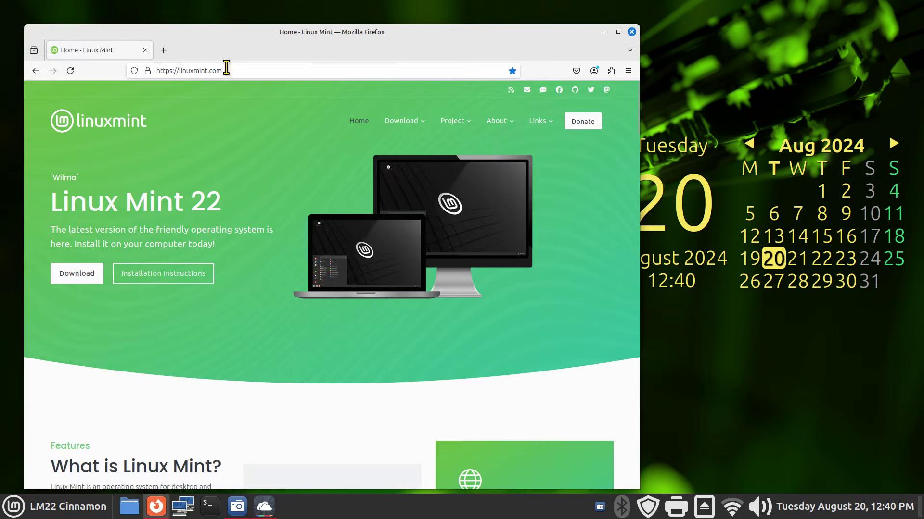
Copy the Linux Mint home page address from Firefox and paste it as the new web app's address.
right_click(178, 70)
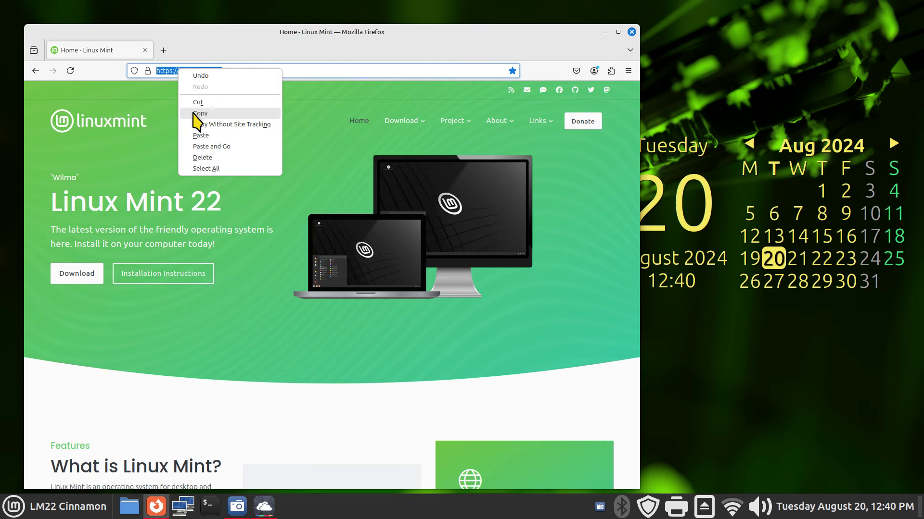
click(197, 120)
click(604, 31)
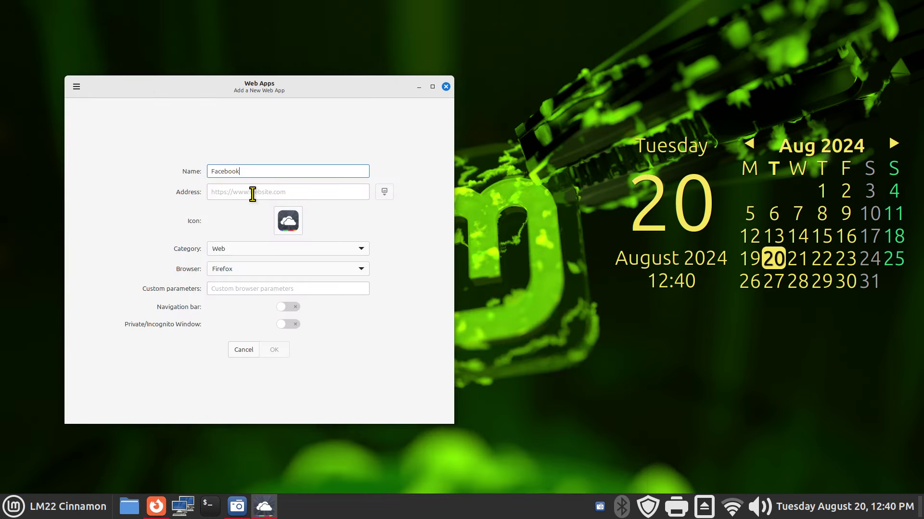
click(237, 192)
right_click(237, 191)
click(258, 225)
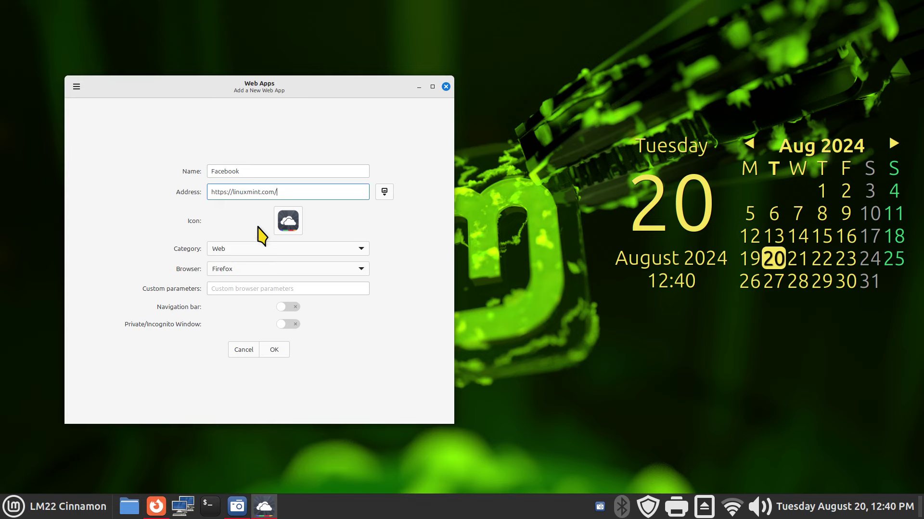
Look at the icons fetched from the website and the Emoji icons in the icon chooser, selecting neither.
click(384, 192)
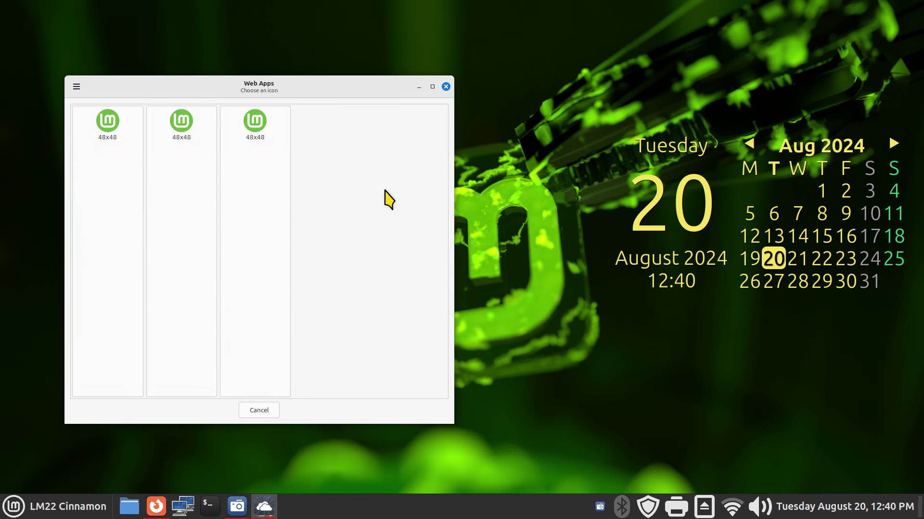
click(263, 410)
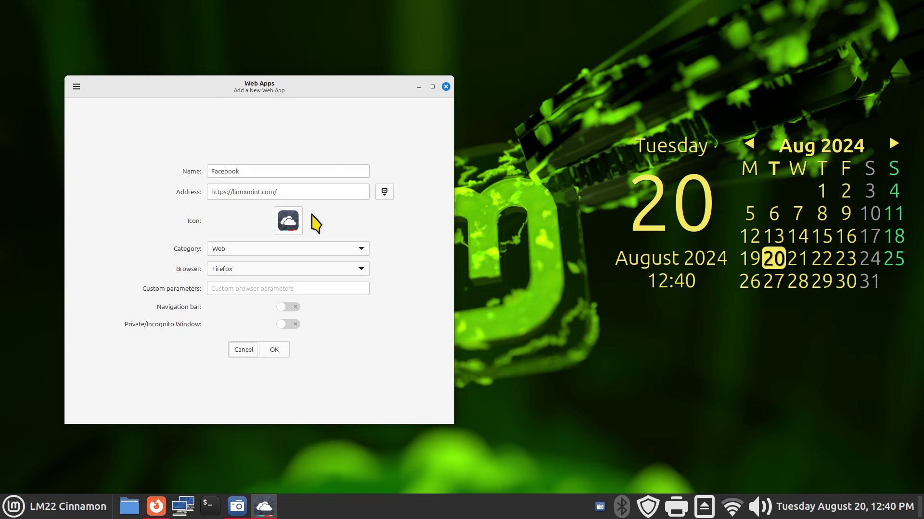
click(289, 223)
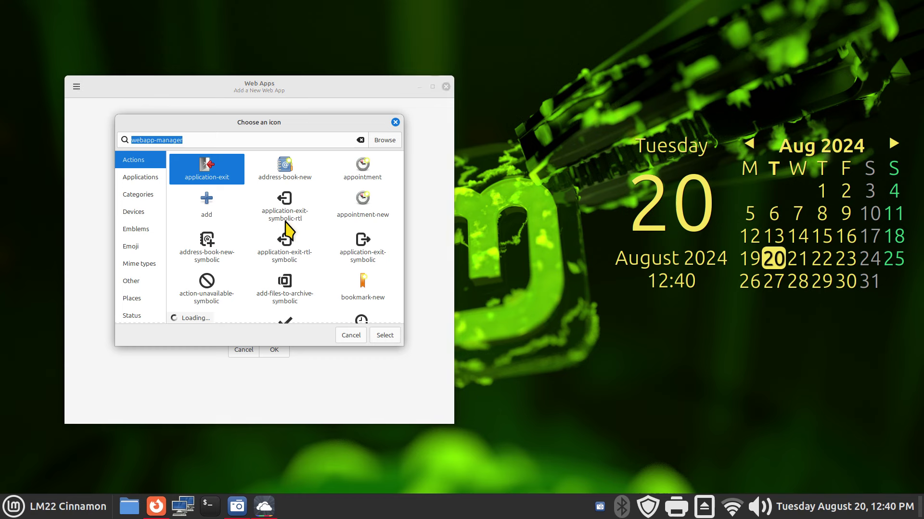
click(138, 248)
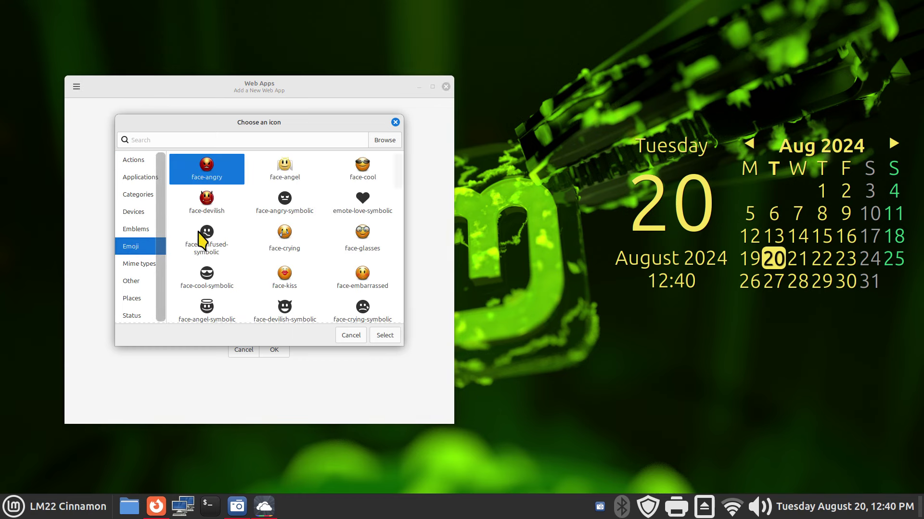
click(351, 334)
drag(288, 192, 201, 190)
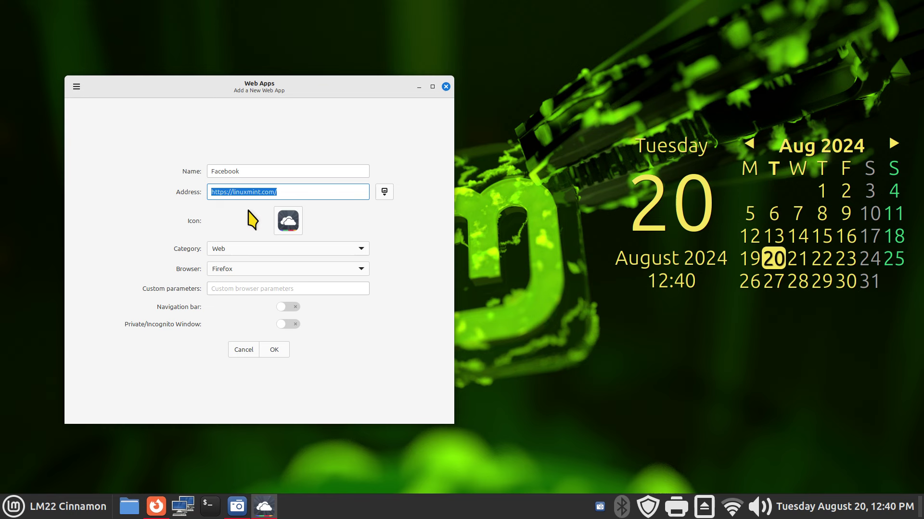
text(www)
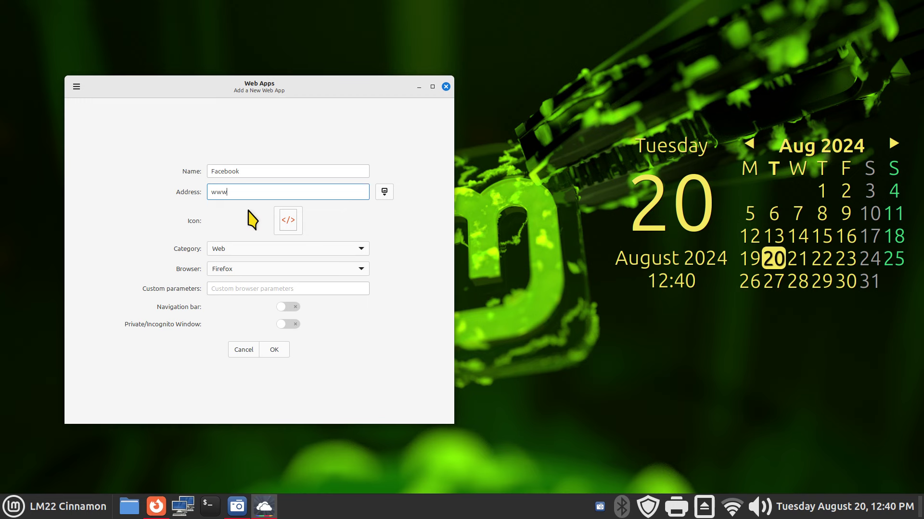
text(.facebook)
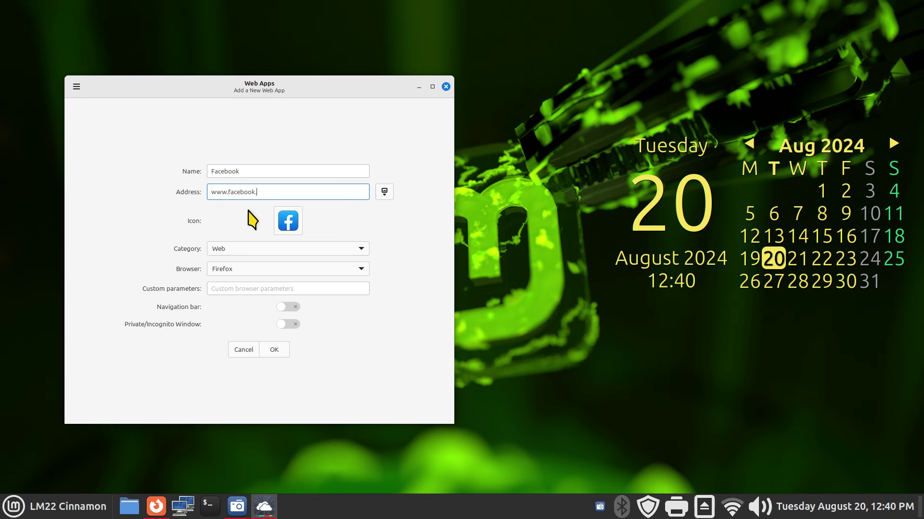
text(.com)
click(388, 193)
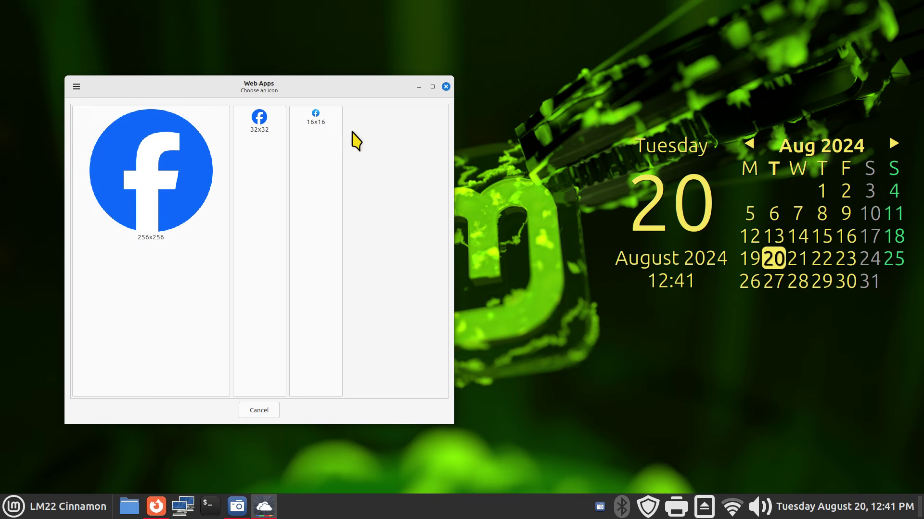
click(255, 411)
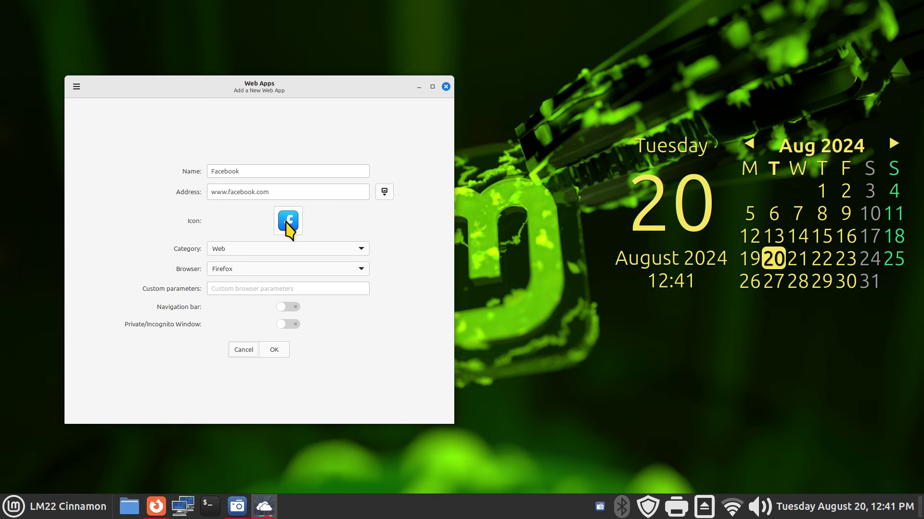
Choose the Web category for the new app and view the desktop's applications menu and its search.
click(233, 259)
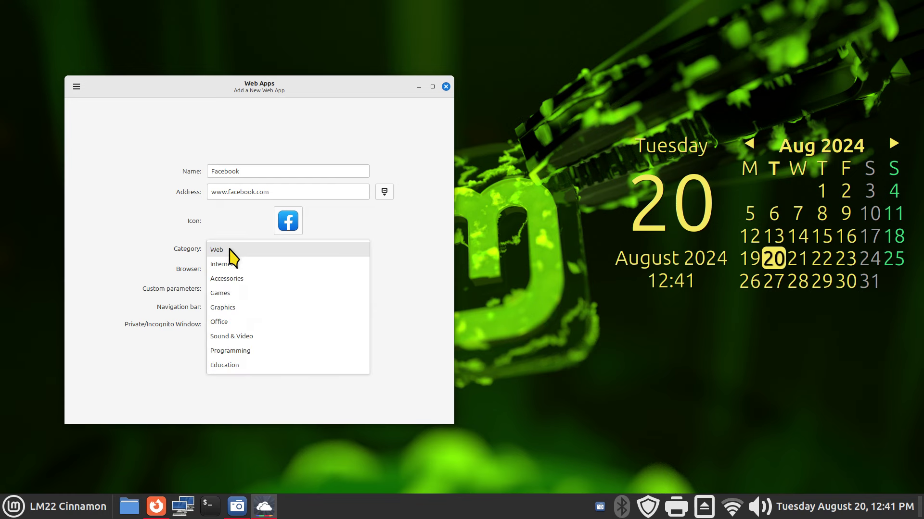
click(229, 251)
click(67, 506)
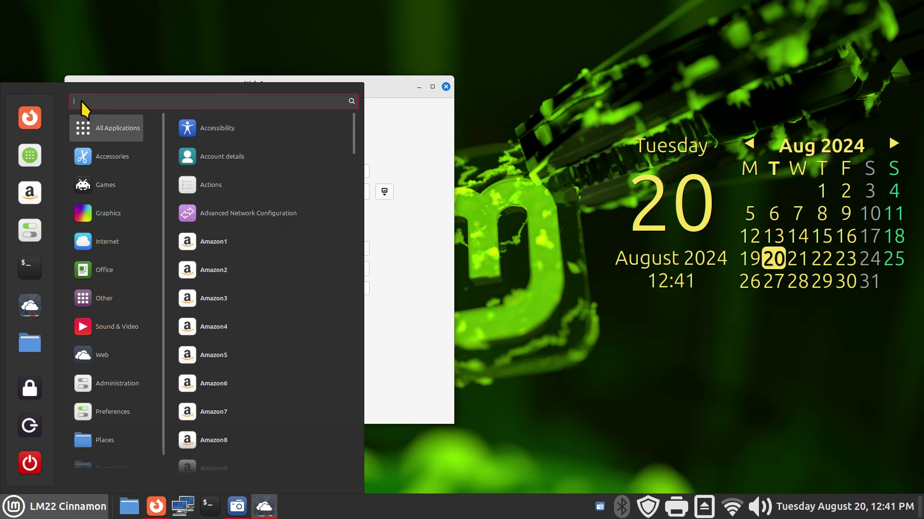
text(fi)
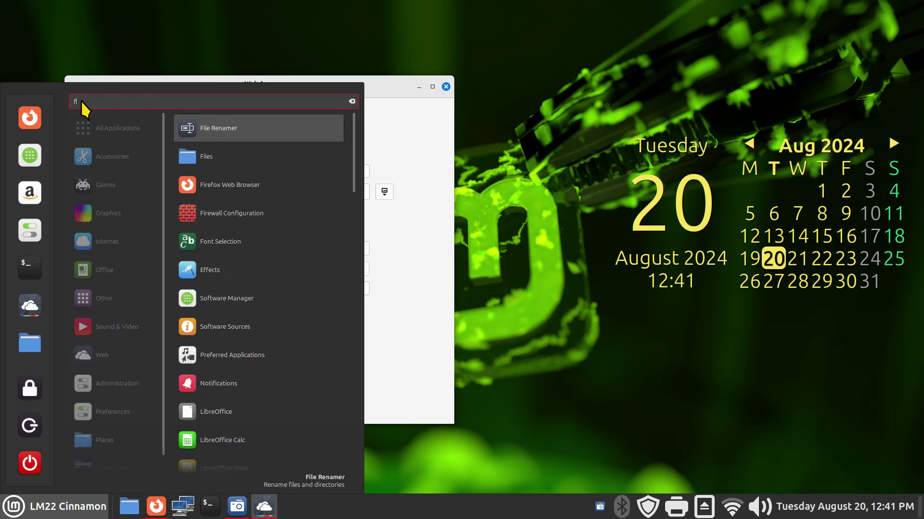
click(402, 243)
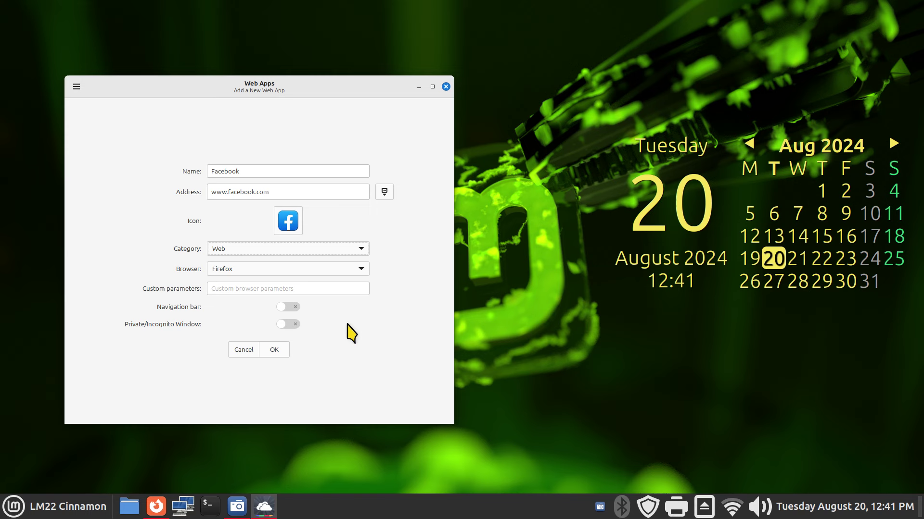
View the available browsers, choose Firefox for the web app, and leave its custom parameters empty.
click(255, 269)
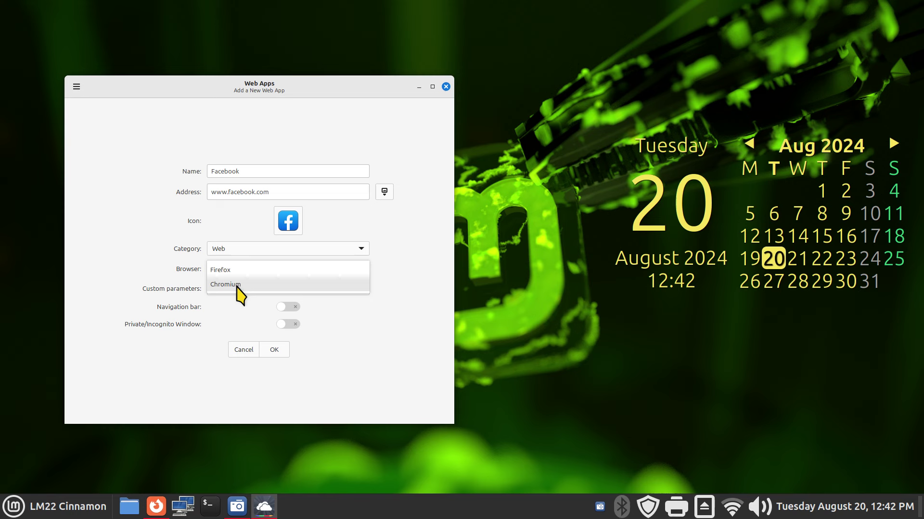
click(227, 319)
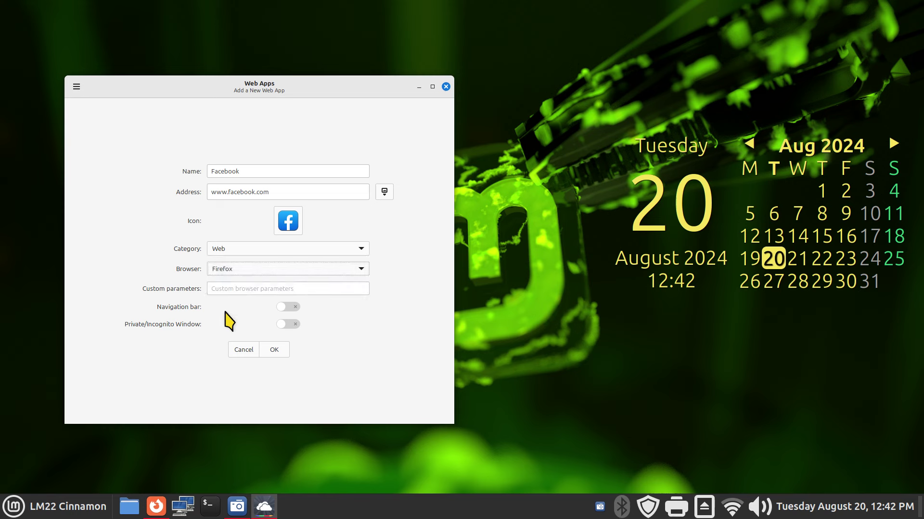
click(237, 268)
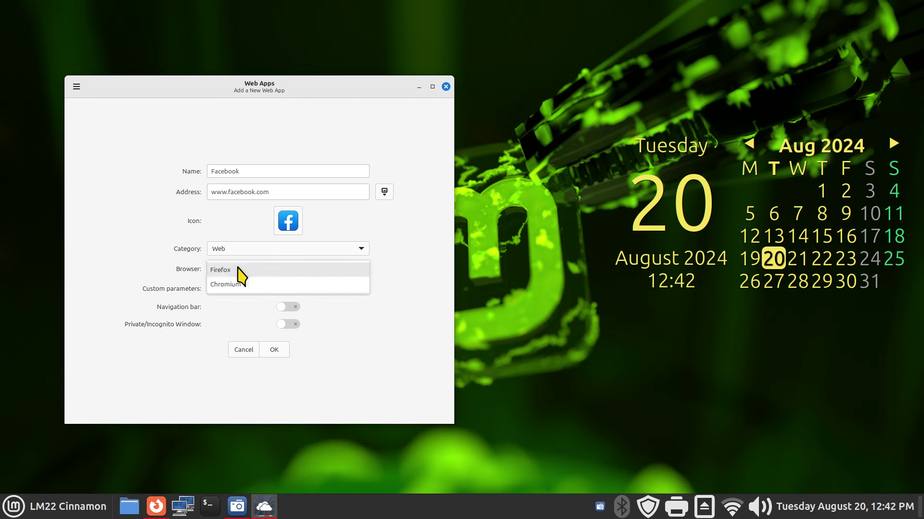
click(238, 272)
click(231, 289)
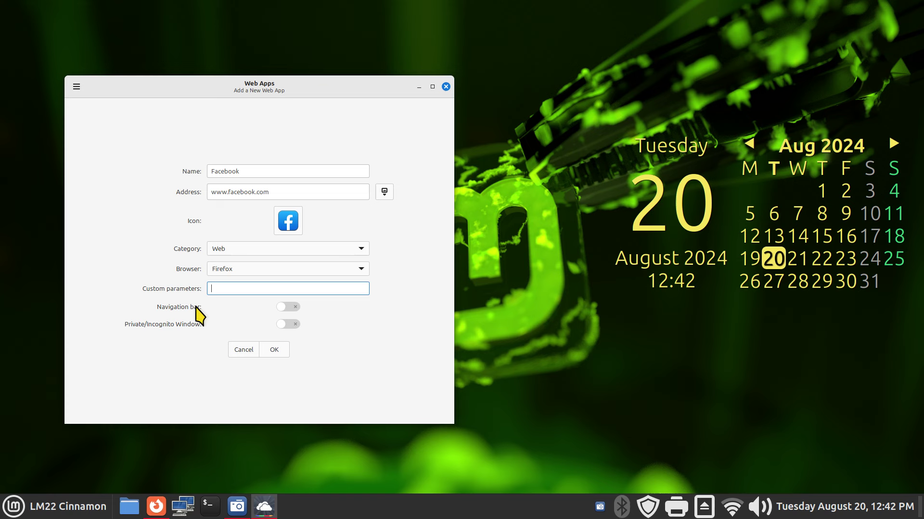
Enable the navigation bar for the web app and close the Firefox window showing the Linux Mint page.
click(293, 307)
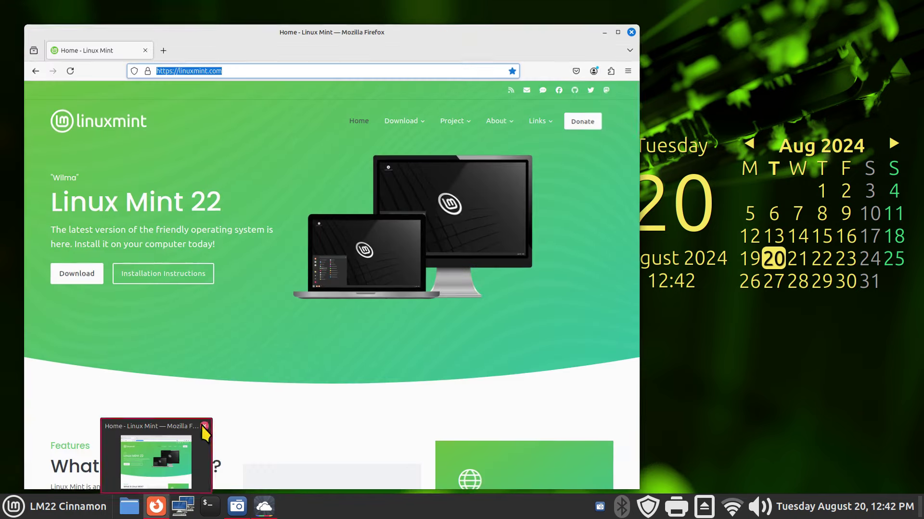
click(201, 436)
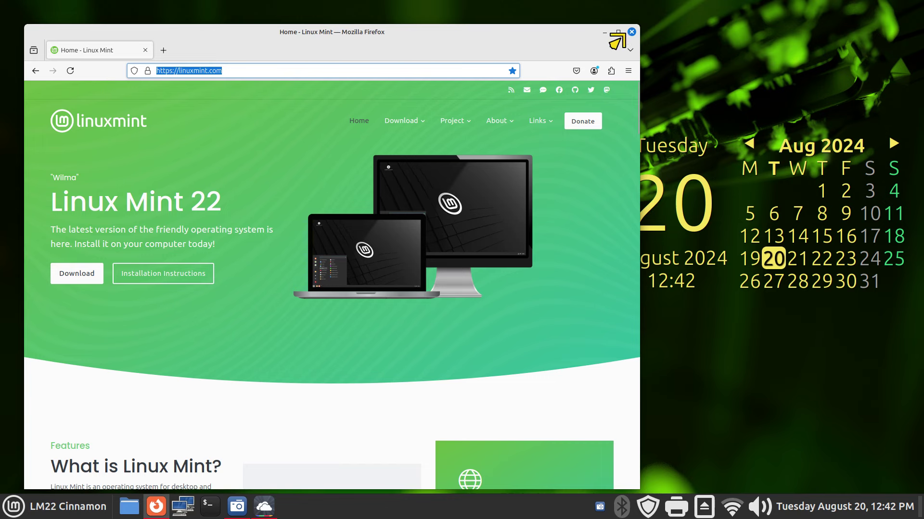
click(631, 32)
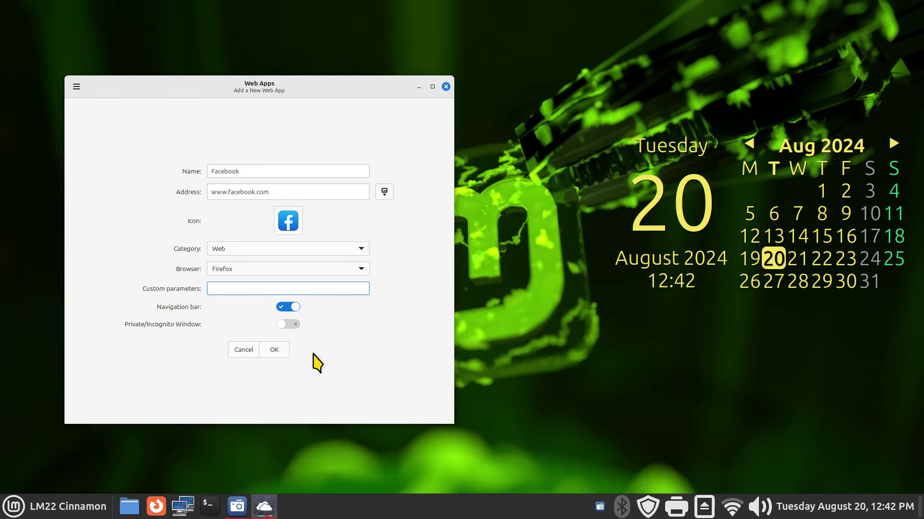
Leave the private/incognito window option off and create the Facebook web app.
click(292, 325)
click(280, 325)
click(273, 351)
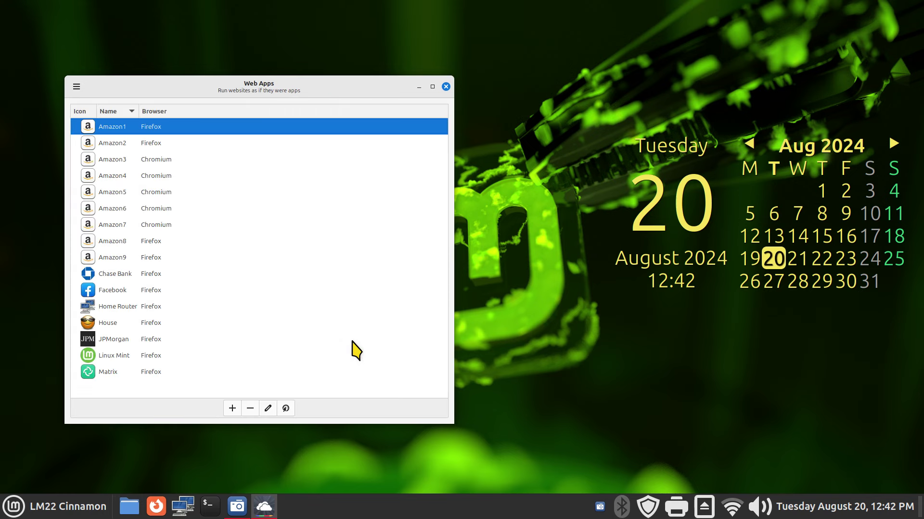
Find Facebook in the applications menu, add it to the favorites, and place its launcher on the taskbar beside Firefox.
click(25, 515)
text(f)
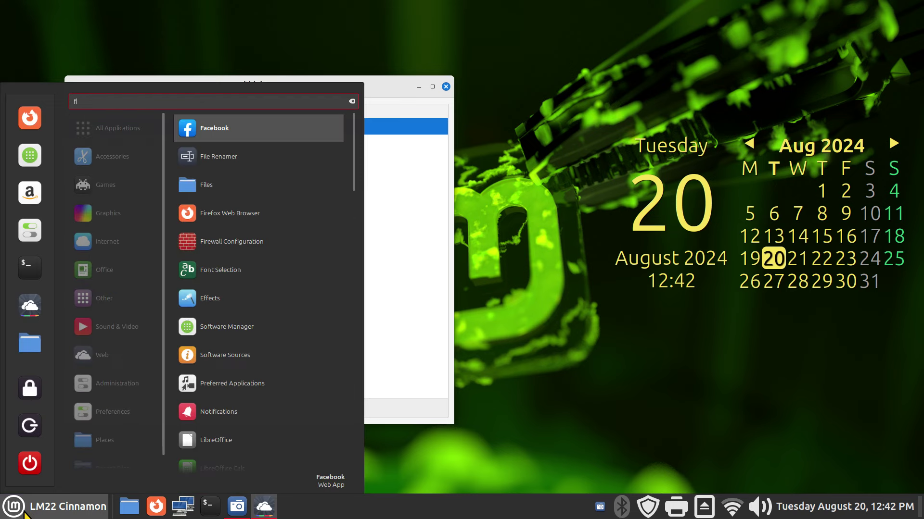
drag(190, 124, 174, 510)
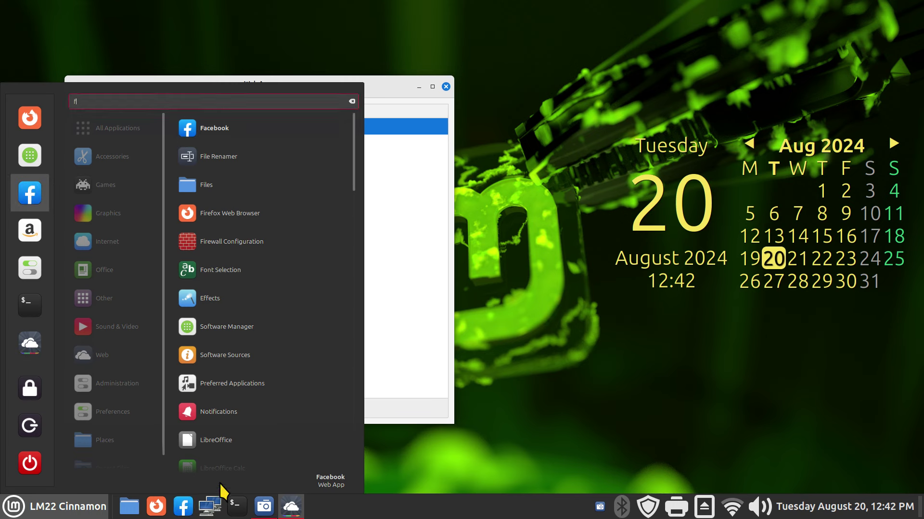
View the options offered for the Facebook entry in the applications menu, then close the menu.
right_click(232, 137)
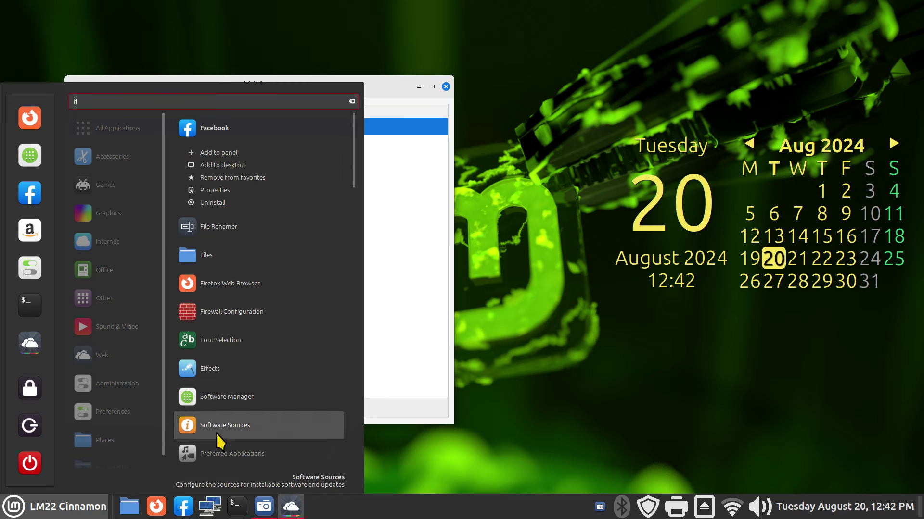
scroll(220, 437, down, 1)
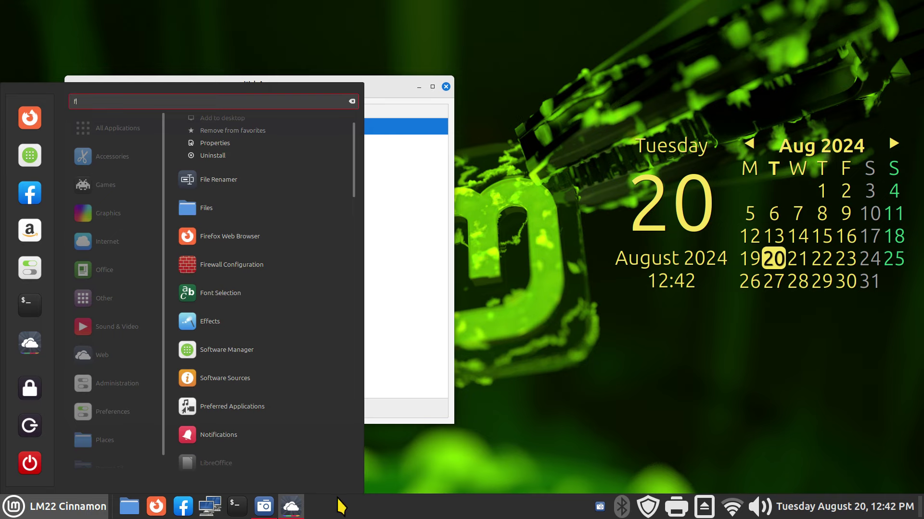
click(458, 464)
Test the Facebook launcher twice, closing the Firefox Privacy Notice tab, the previous-tabs notice, and the web app window.
click(182, 506)
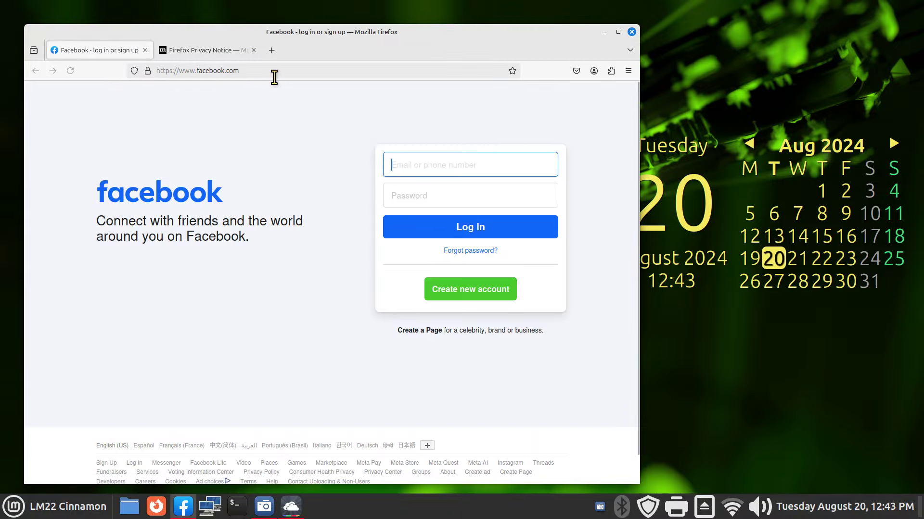
click(254, 50)
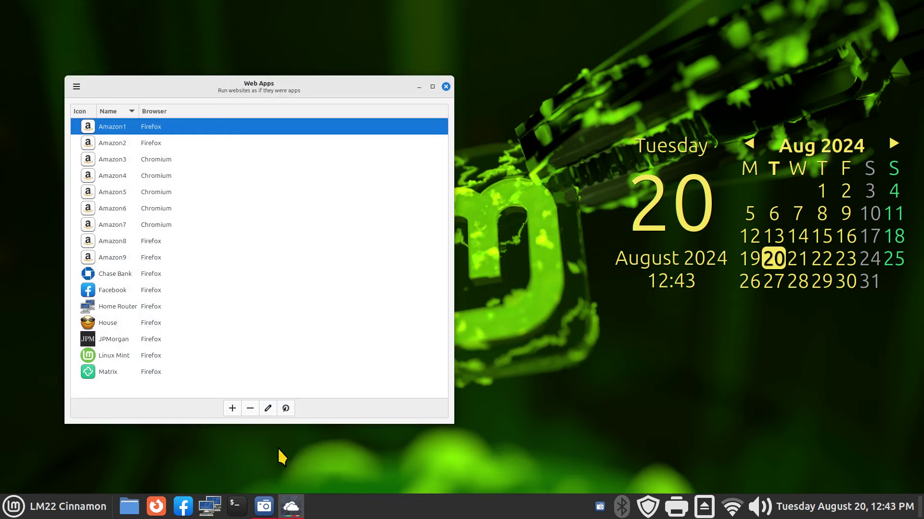
click(182, 507)
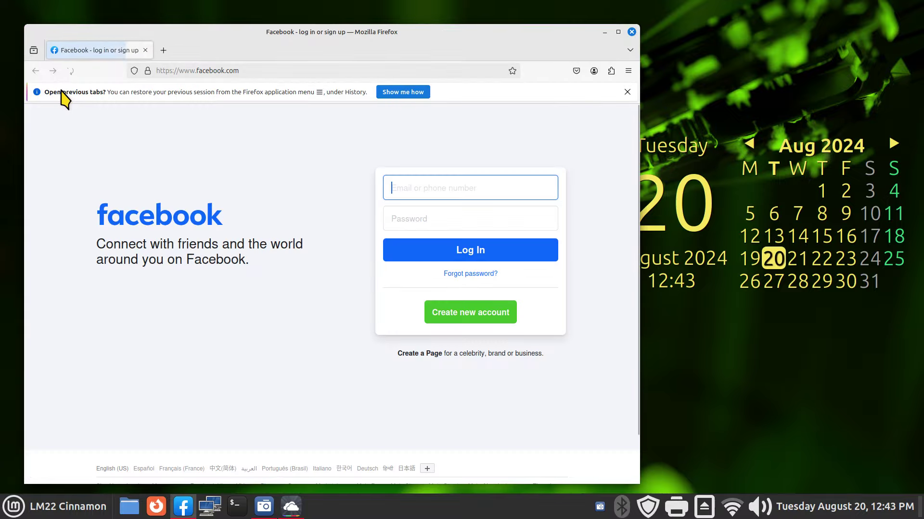
click(627, 93)
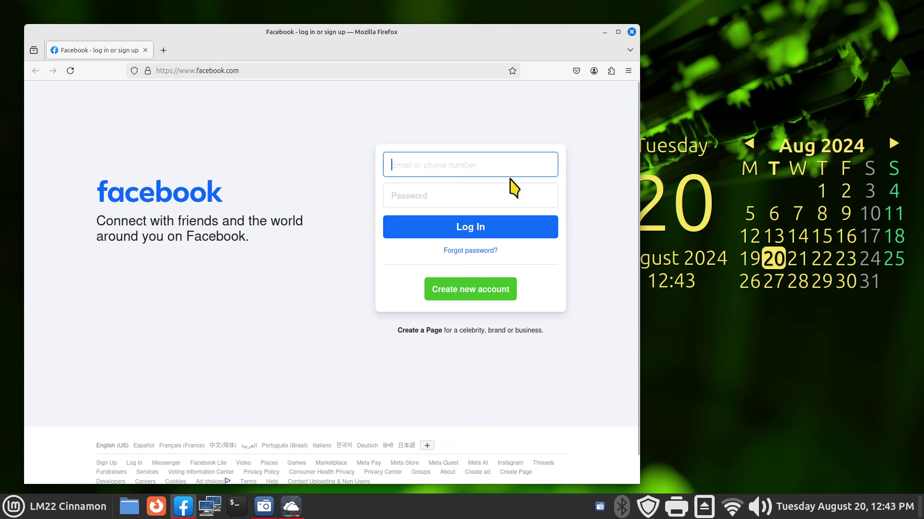
click(631, 32)
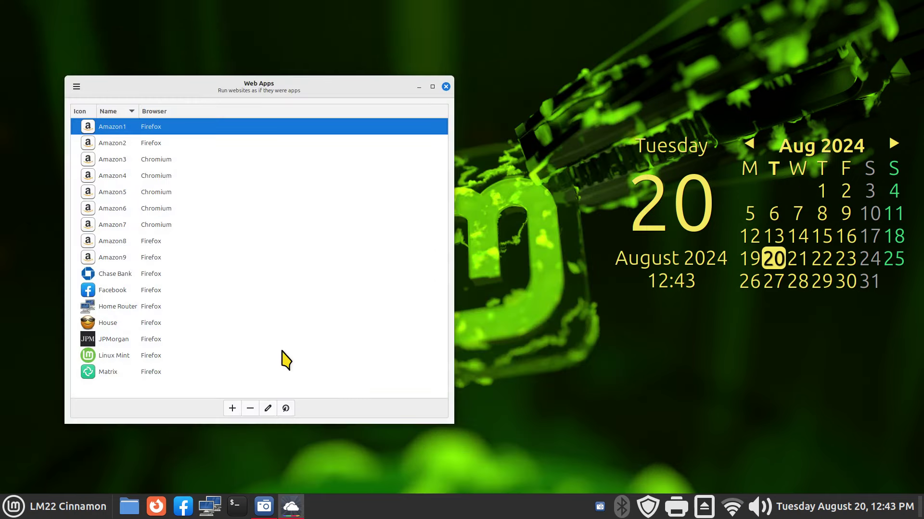
View the edit form of the Facebook web app and cancel it without changes.
click(123, 290)
click(268, 409)
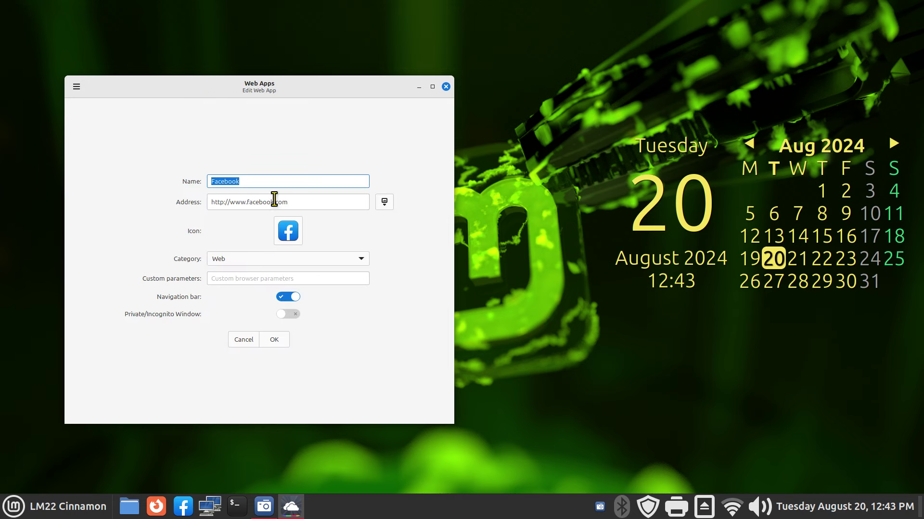
click(239, 341)
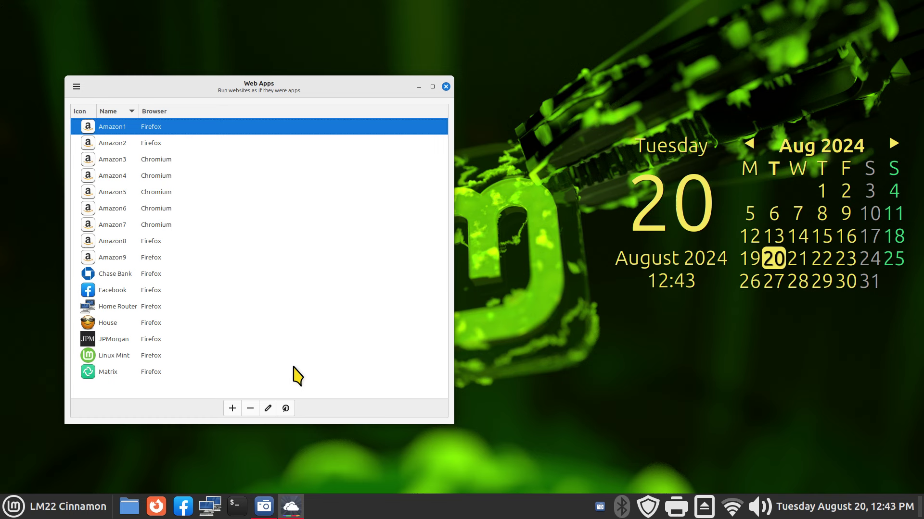
Reopen the Facebook web app's settings to review its navigation bar and private window options, then cancel.
click(127, 292)
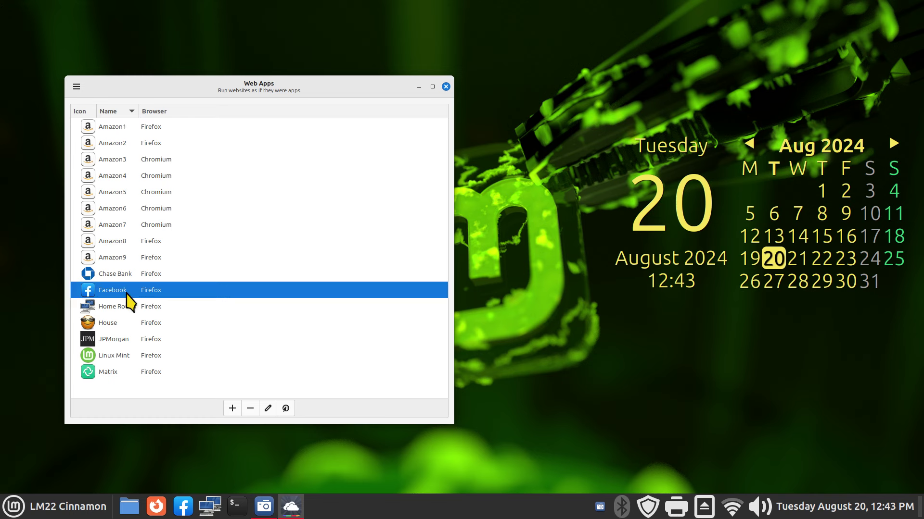
click(268, 409)
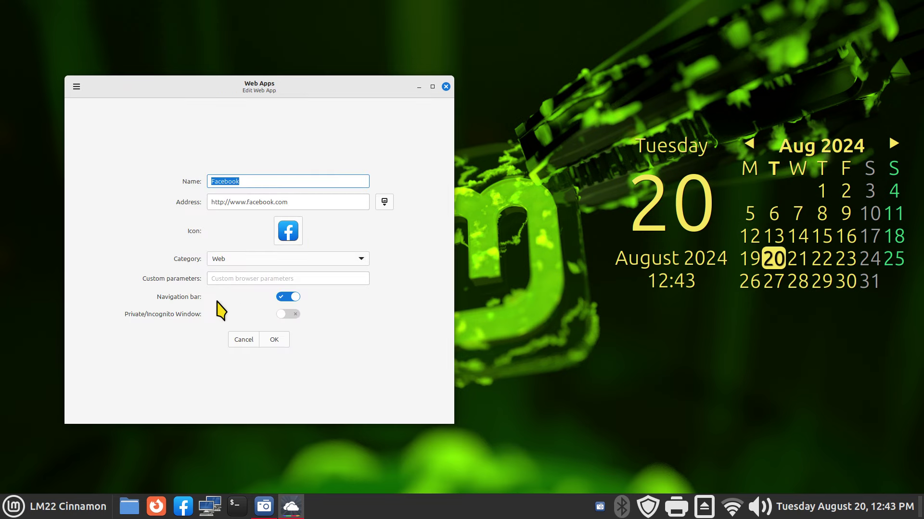
click(242, 341)
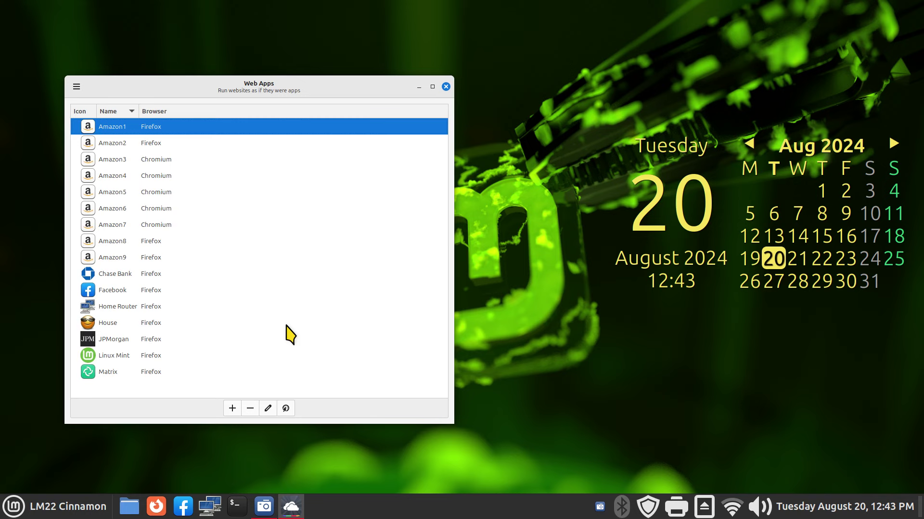
Widen the Name column of the web apps list and leave the Amazon1 entry selected.
click(107, 309)
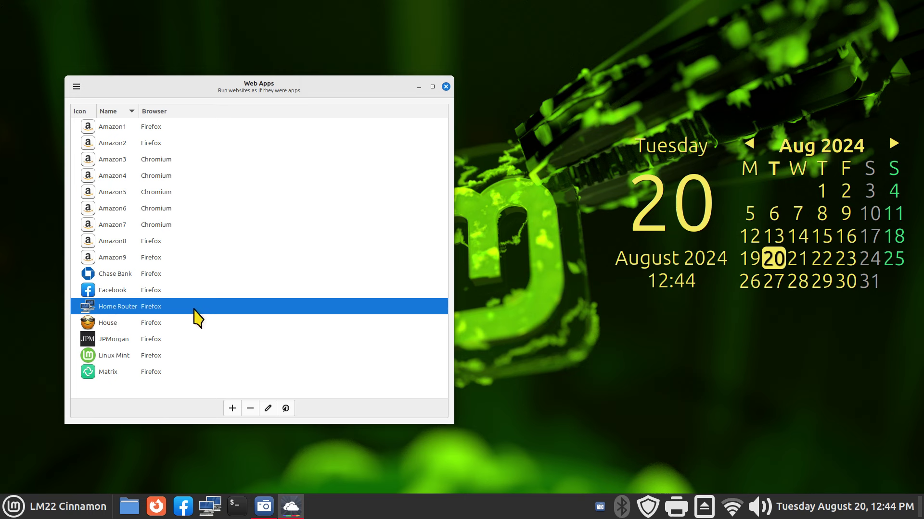
click(118, 127)
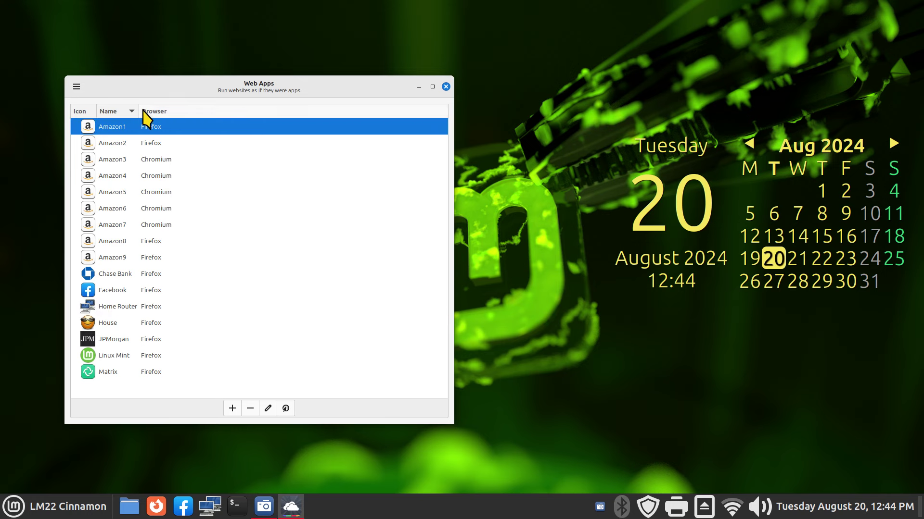
drag(140, 111, 186, 112)
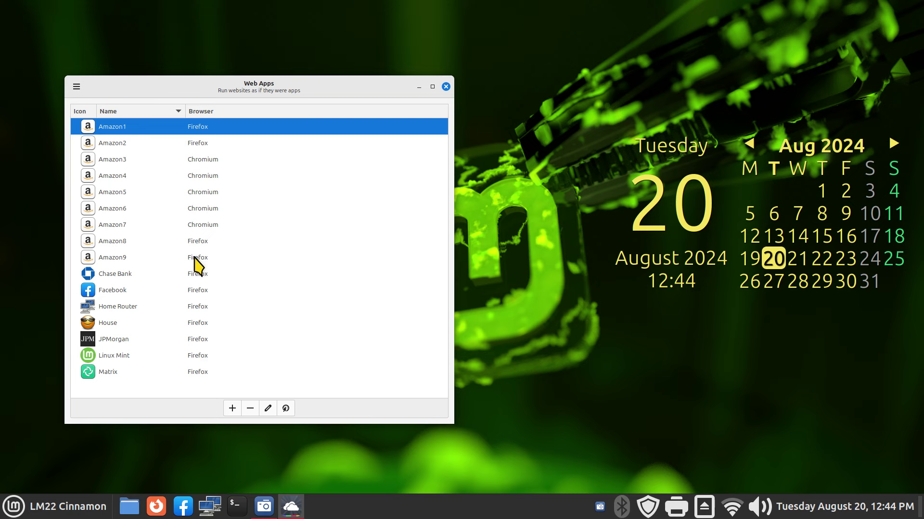
View the About information of the Web Apps manager and close it.
click(76, 87)
click(93, 121)
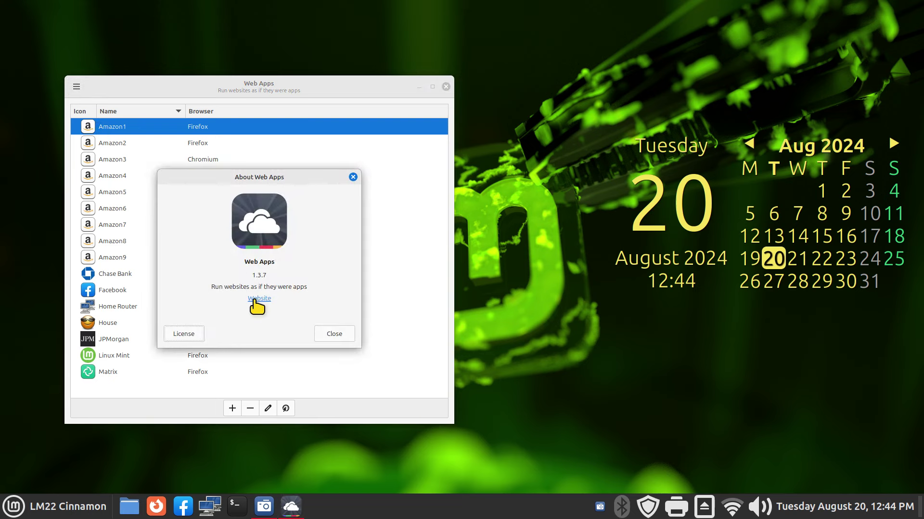
click(343, 335)
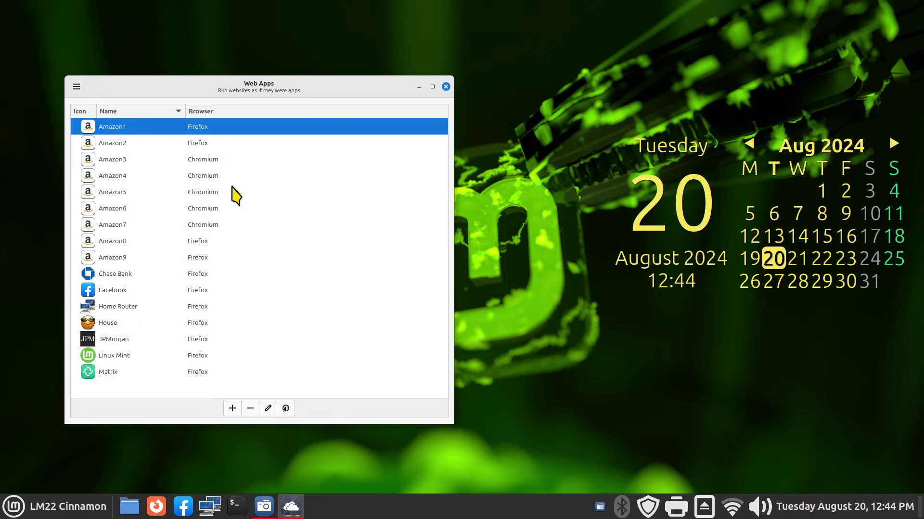
Review the edit form of Amazon1, confirm it unchanged, and launch the Amazon1 web app.
click(268, 409)
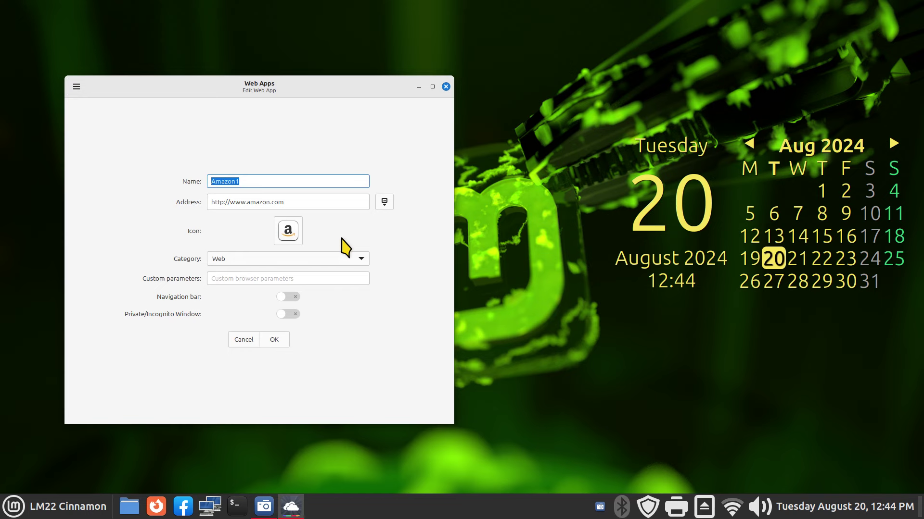
click(274, 340)
double_click(128, 130)
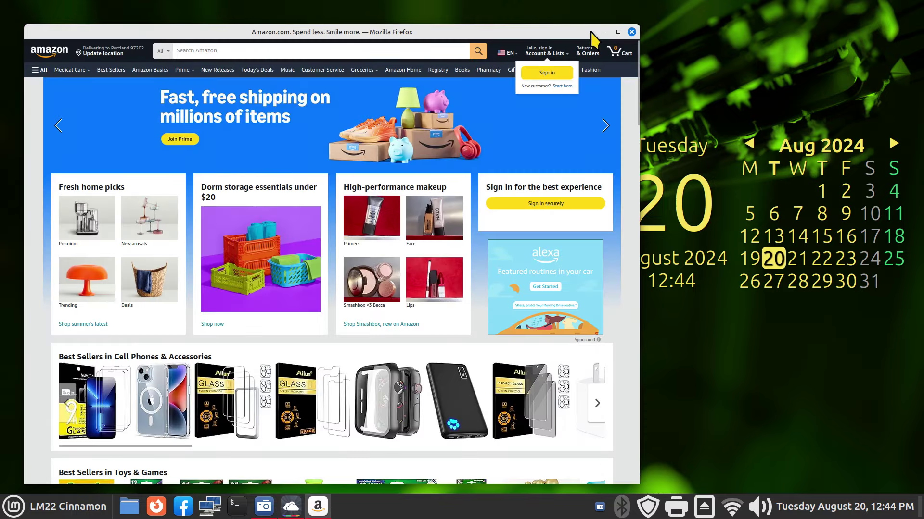
Switch the Amazon1 window between maximized and normal, close it maximized, and relaunch and close it to check whether the size is remembered.
double_click(561, 32)
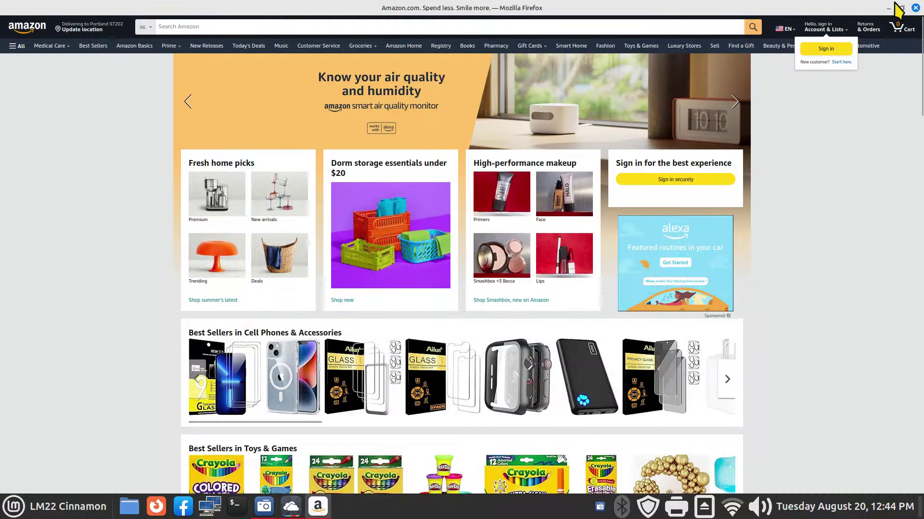
click(902, 8)
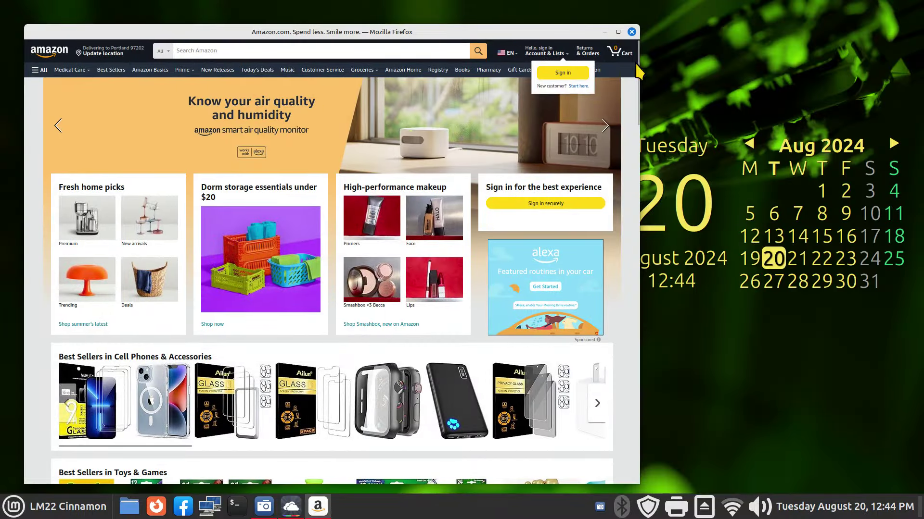
click(619, 33)
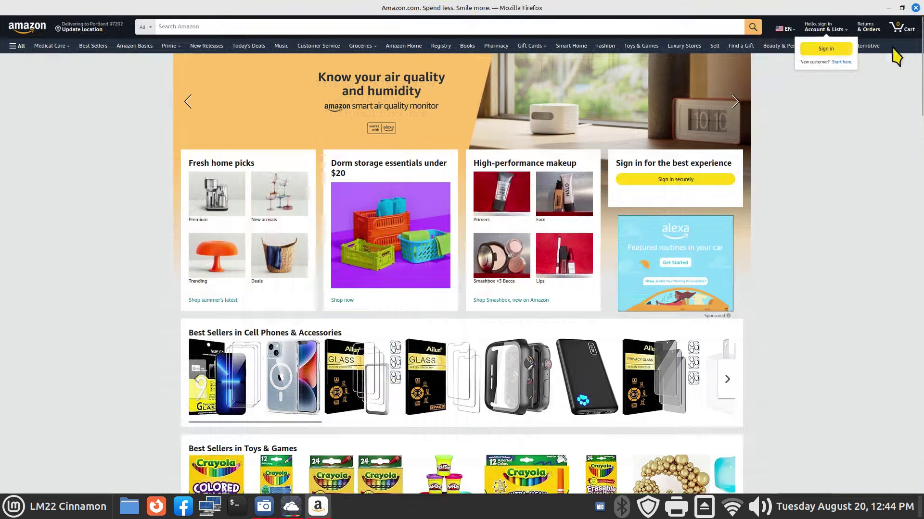
click(915, 8)
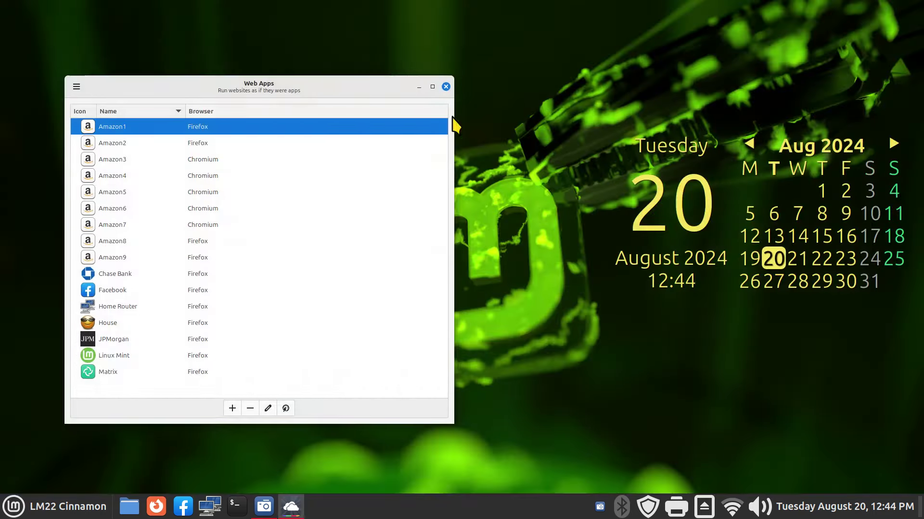
double_click(122, 136)
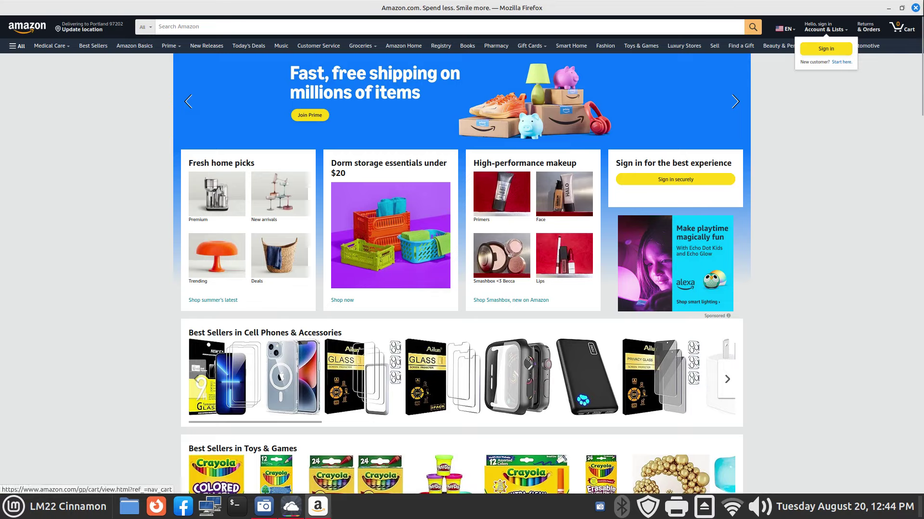
click(915, 8)
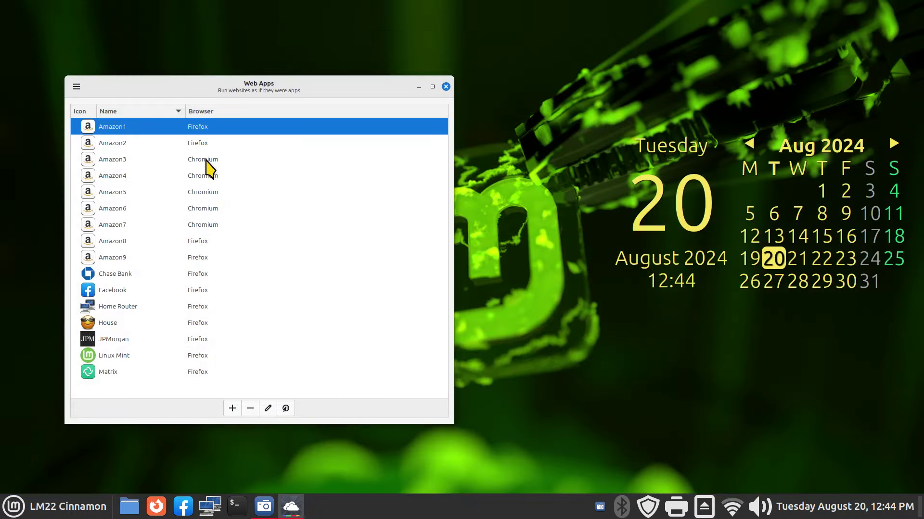
Review the edit form of Amazon2, leave it with the navigation bar enabled, and launch the Amazon2 web app.
click(147, 143)
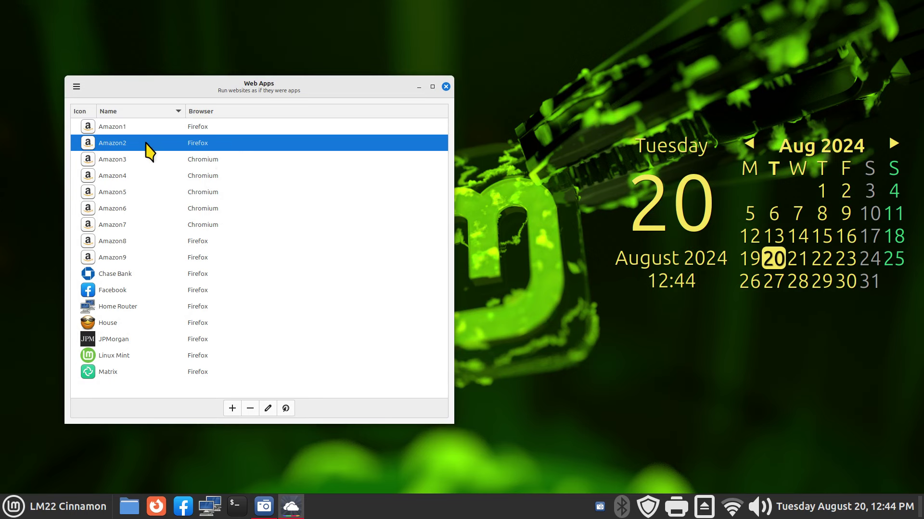
click(267, 408)
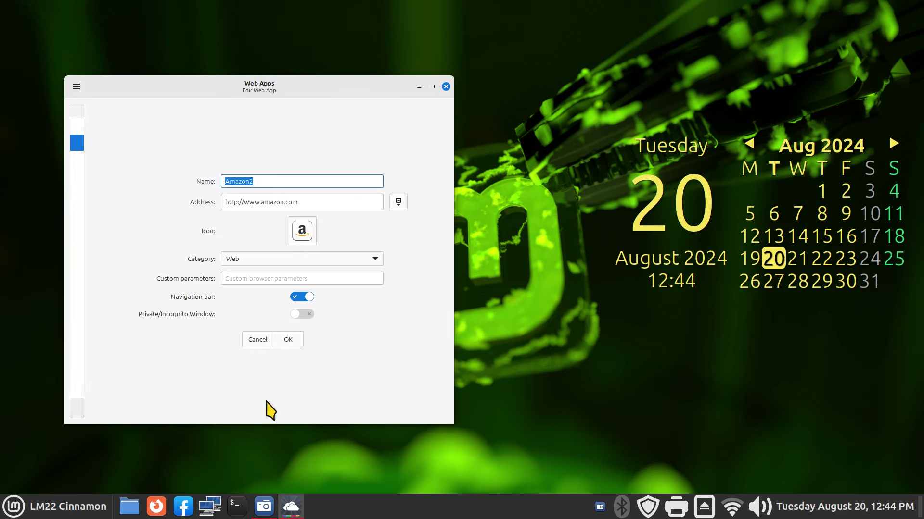
click(277, 338)
double_click(161, 144)
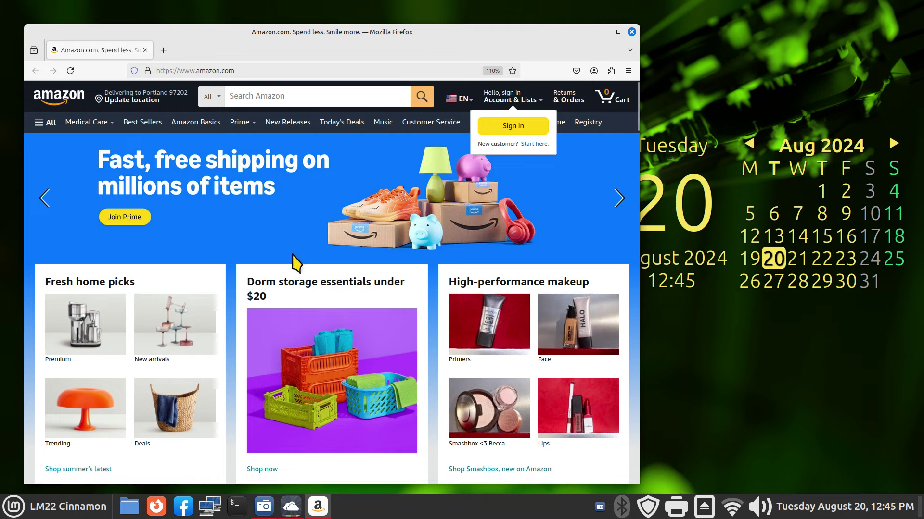
Test zooming the Amazon page in and out in the Amazon2 window, leaving it at 120%.
key(ctrl+plus)
key(ctrl+plus)
key(ctrl+minus)
key(ctrl+minus)
key(ctrl+minus)
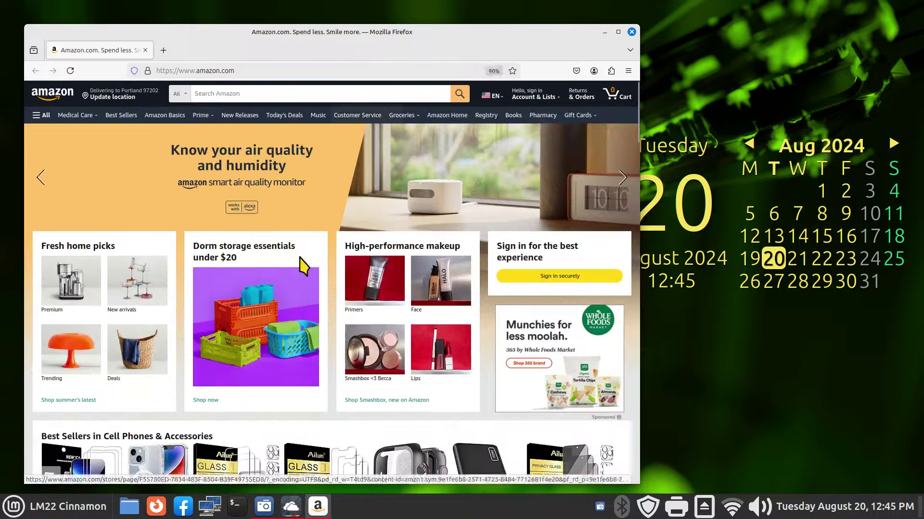
key(ctrl+plus)
key(ctrl+plus)
key(ctrl+minus)
key(ctrl+plus)
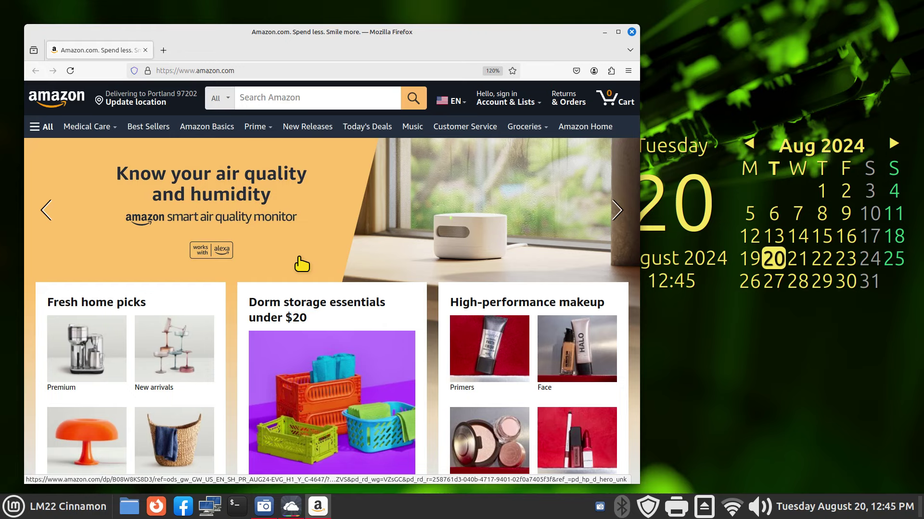
Test tabs in the Amazon2 window by loading Expedia in a new tab and opening two further empty tabs.
click(163, 51)
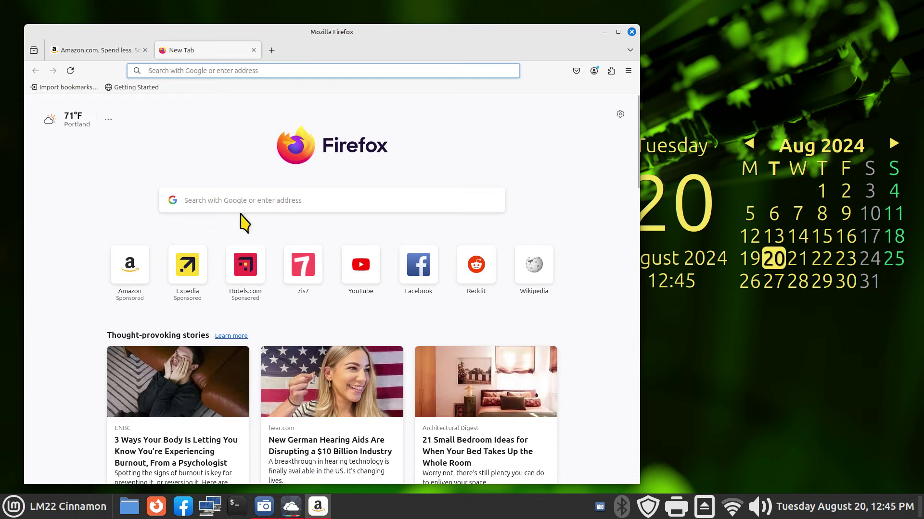
click(196, 282)
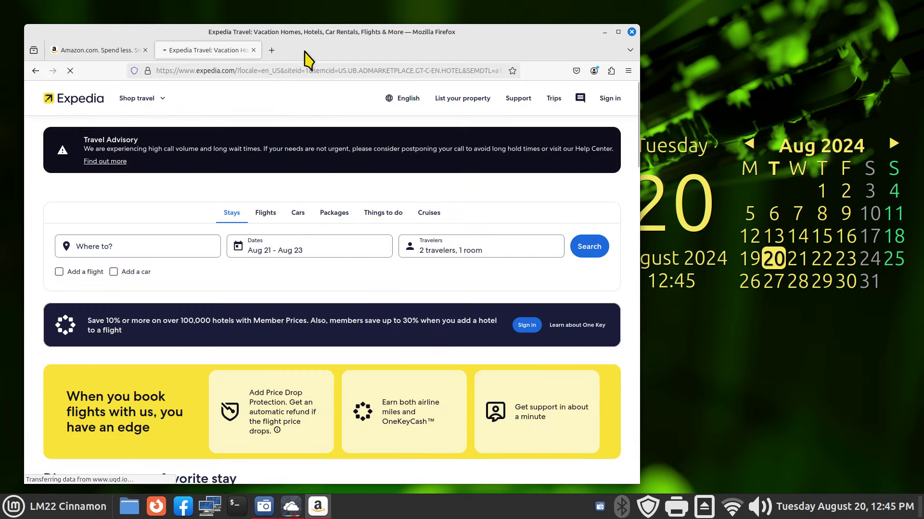
double_click(305, 52)
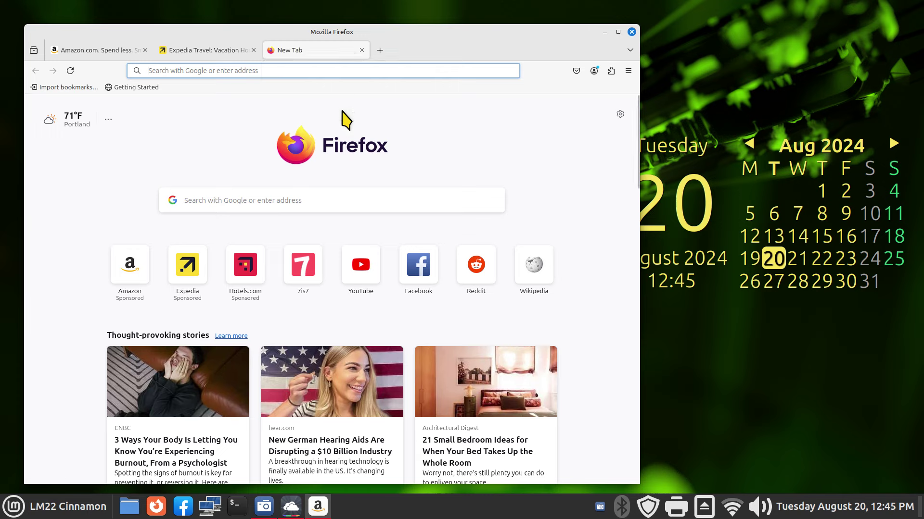
right_click(438, 514)
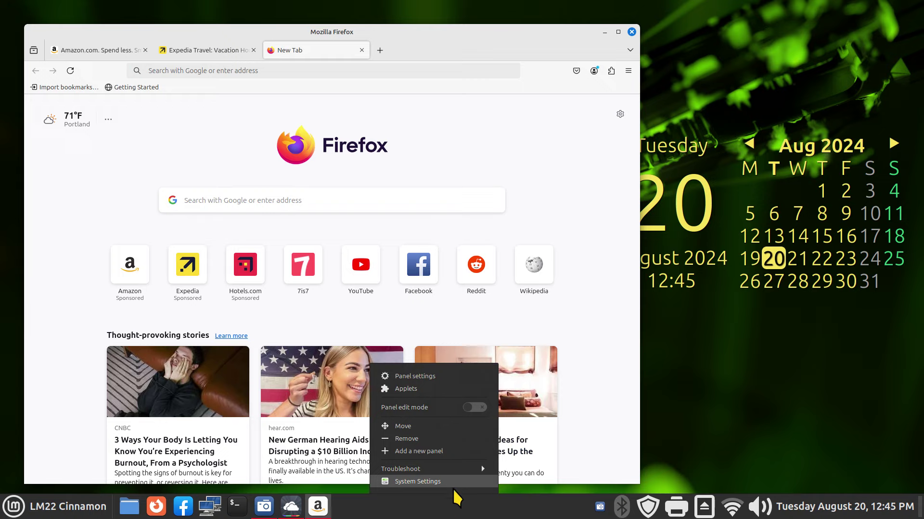
click(455, 500)
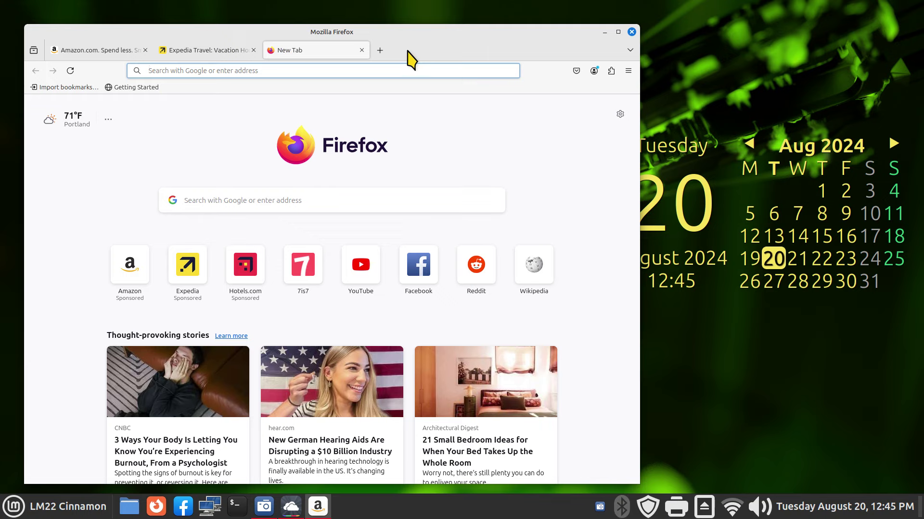
double_click(407, 51)
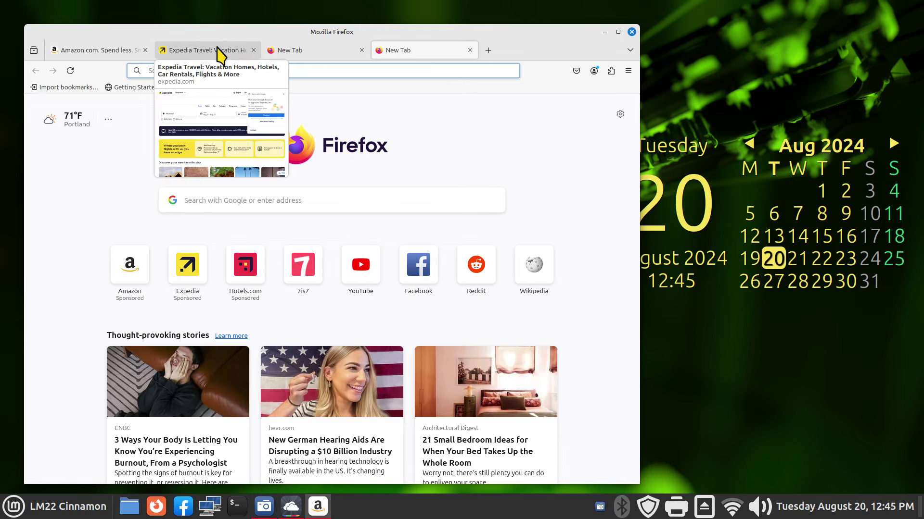
Close the Expedia tab and one empty tab, then close the Amazon2 window.
click(254, 50)
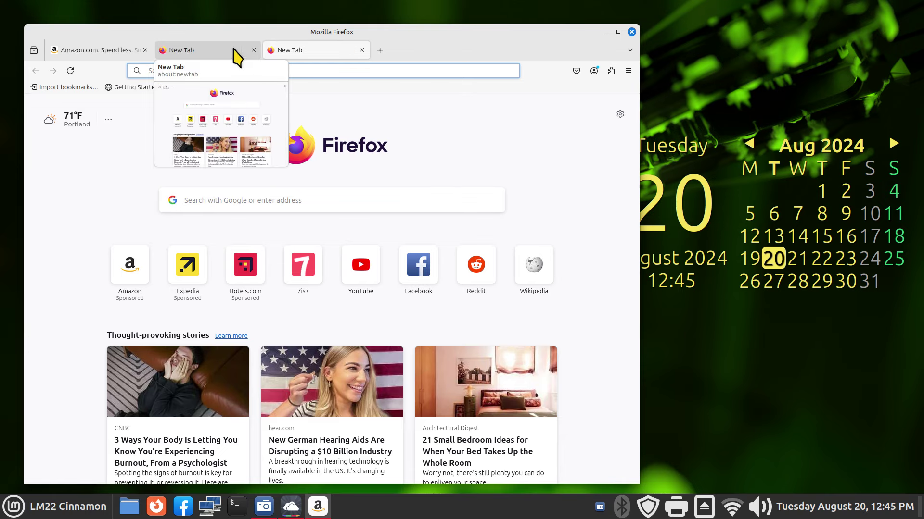
middle_click(234, 48)
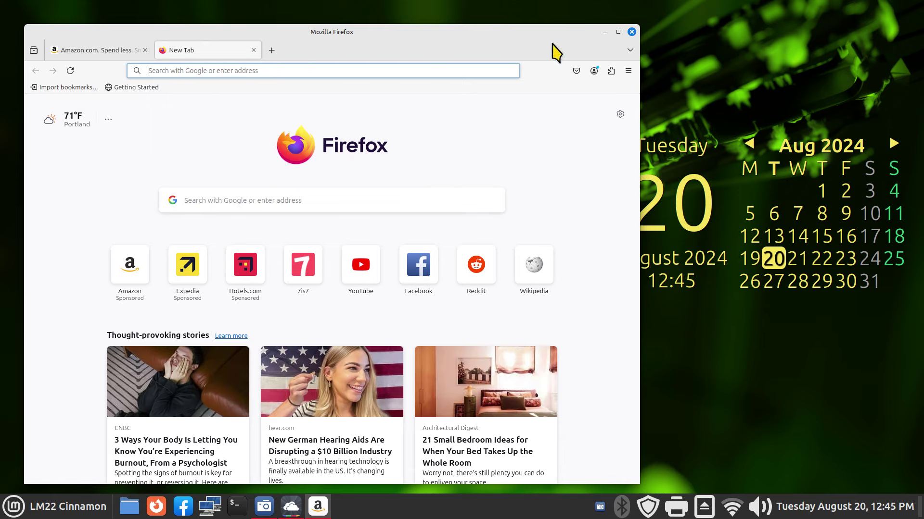
click(631, 32)
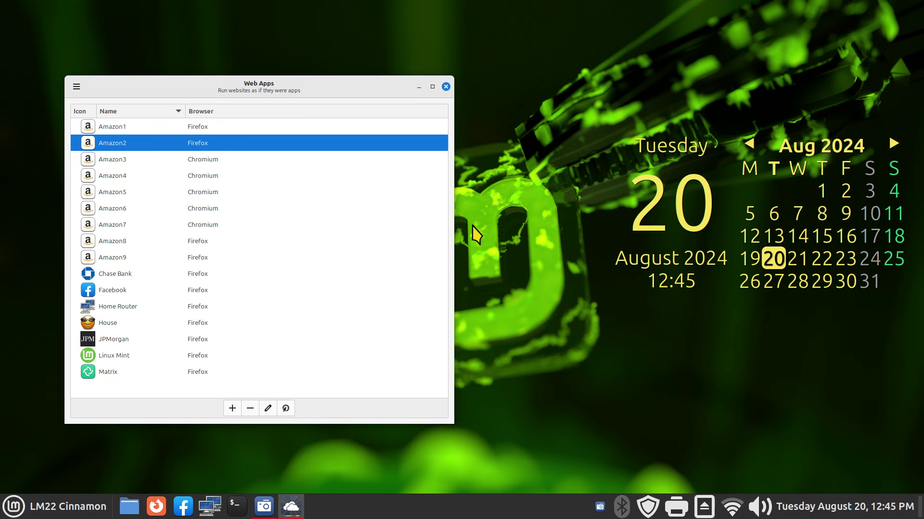
Launch the Chromium-based Amazon3 web app to view its window without a navigation bar, then close it.
click(150, 162)
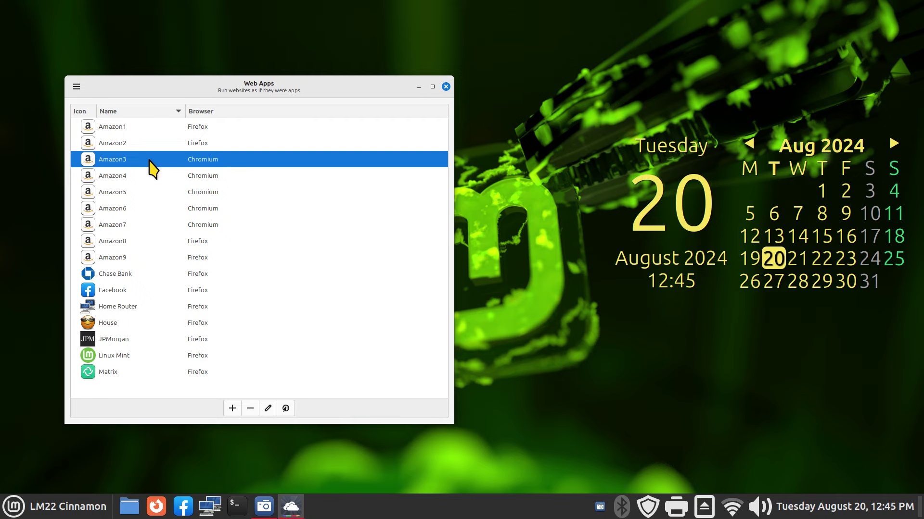
double_click(149, 161)
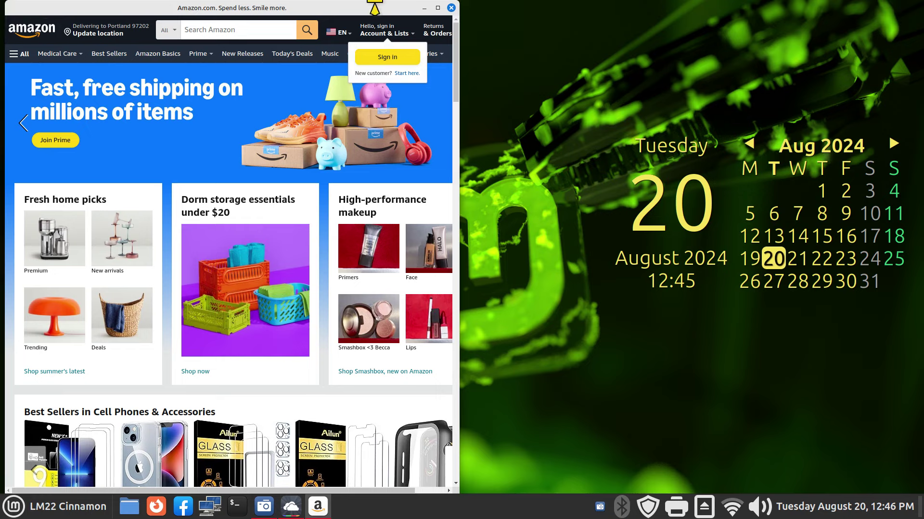
click(451, 8)
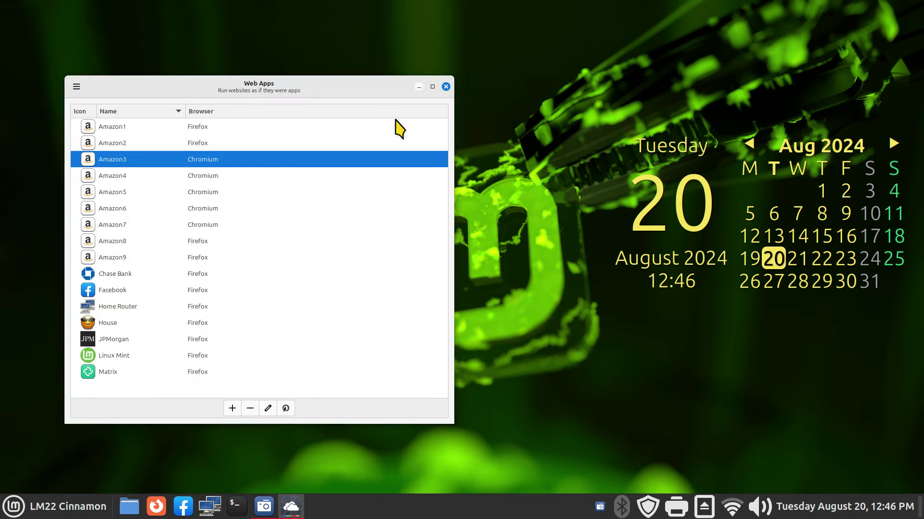
Launch the Firefox-based Amazon2 web app again to compare it with the Chromium version.
click(191, 145)
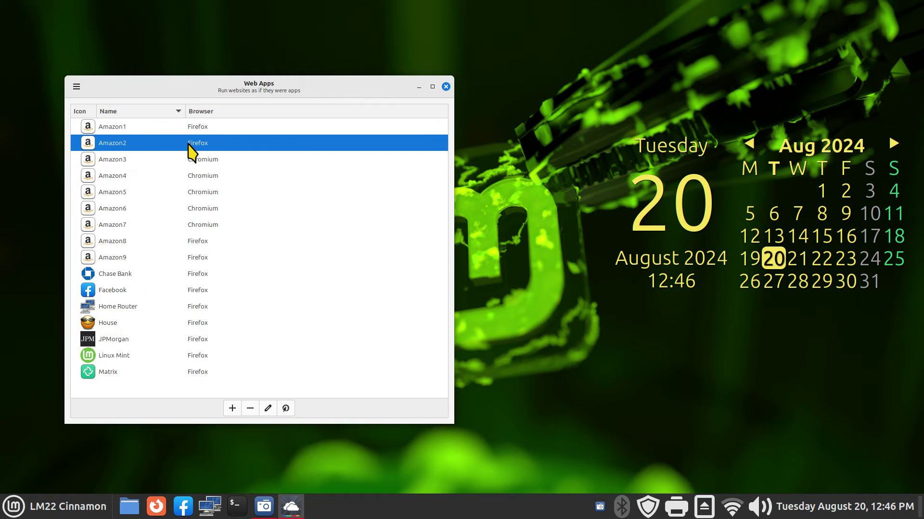
double_click(192, 144)
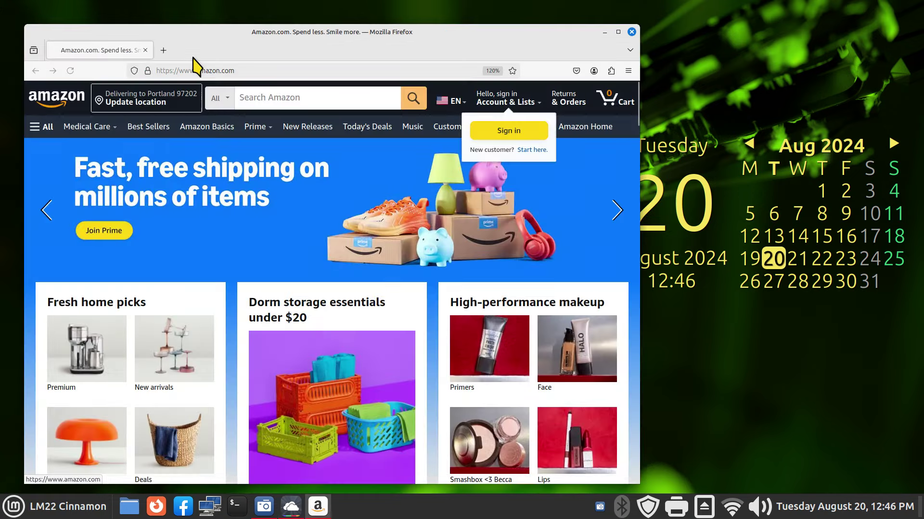
Close the Amazon2 window and review the Amazon3 web app's isolated profile setting without saving any change.
click(631, 31)
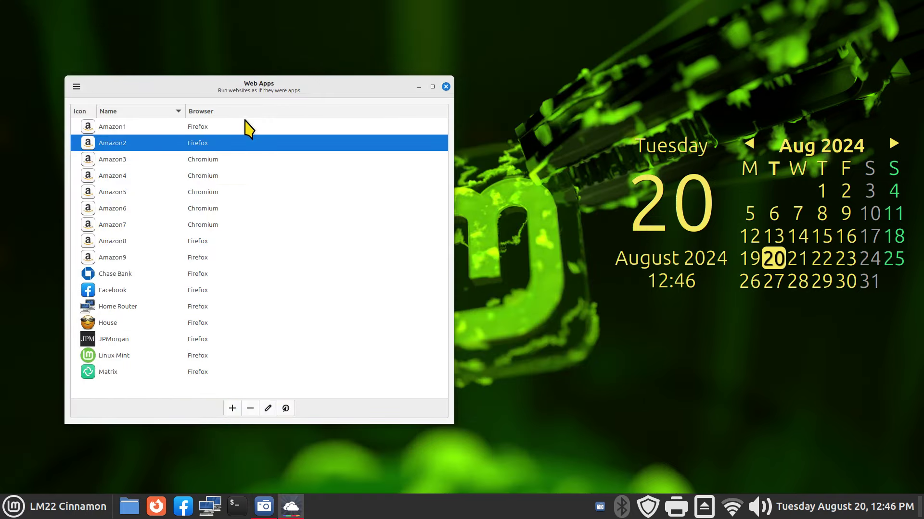
click(213, 160)
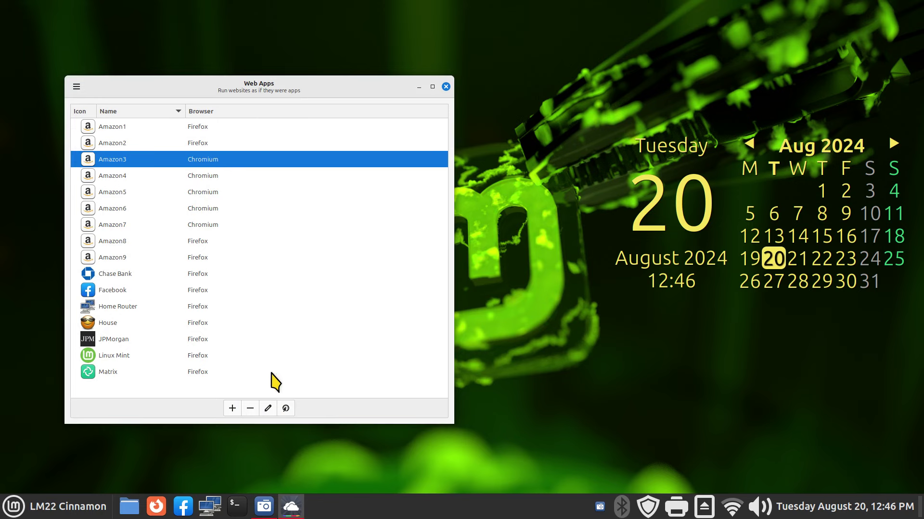
click(268, 408)
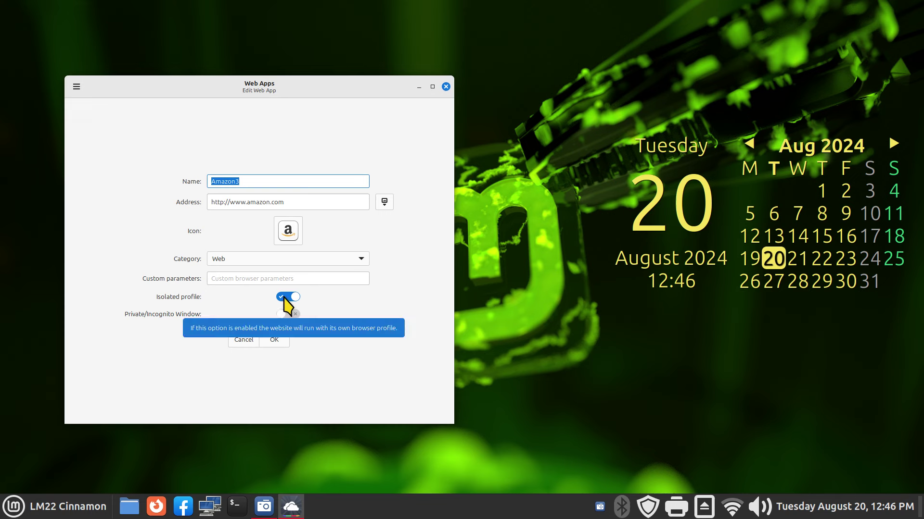
click(247, 342)
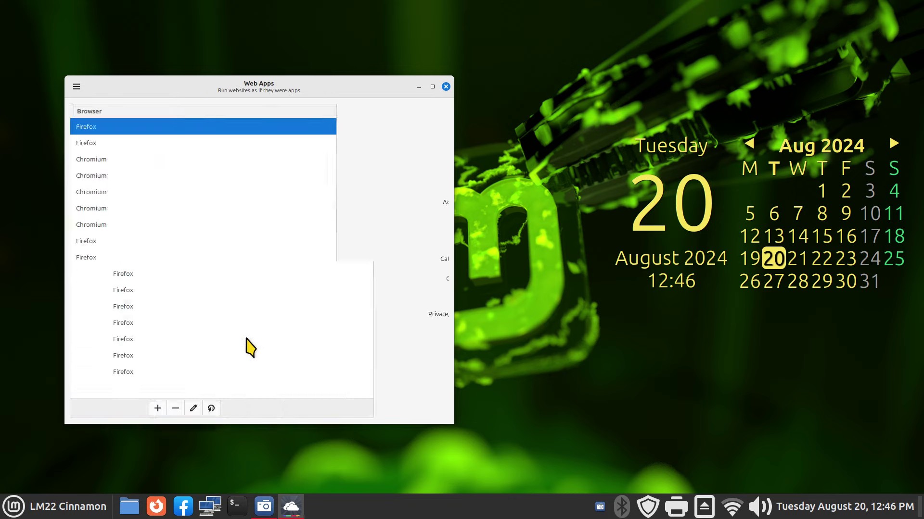
Review the Amazon4 web app's isolated profile and private window settings, leaving the editor without saving.
click(204, 176)
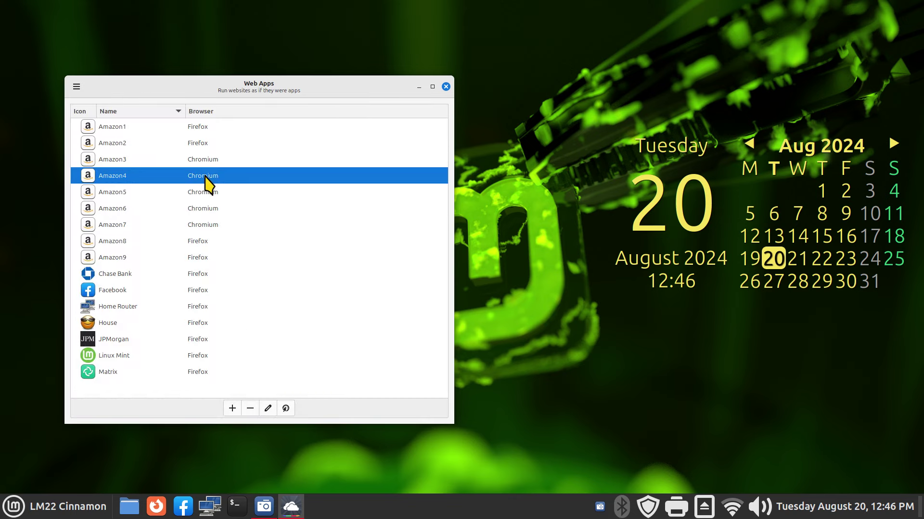
click(268, 409)
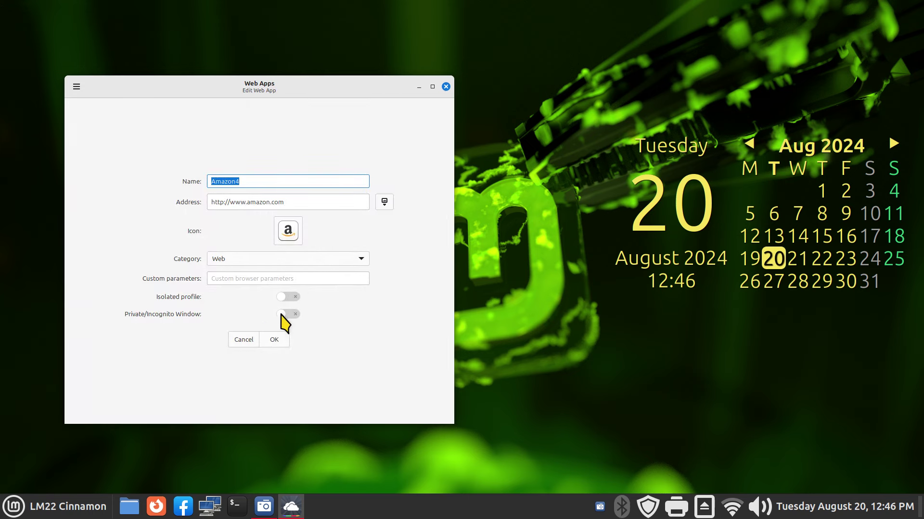
click(244, 340)
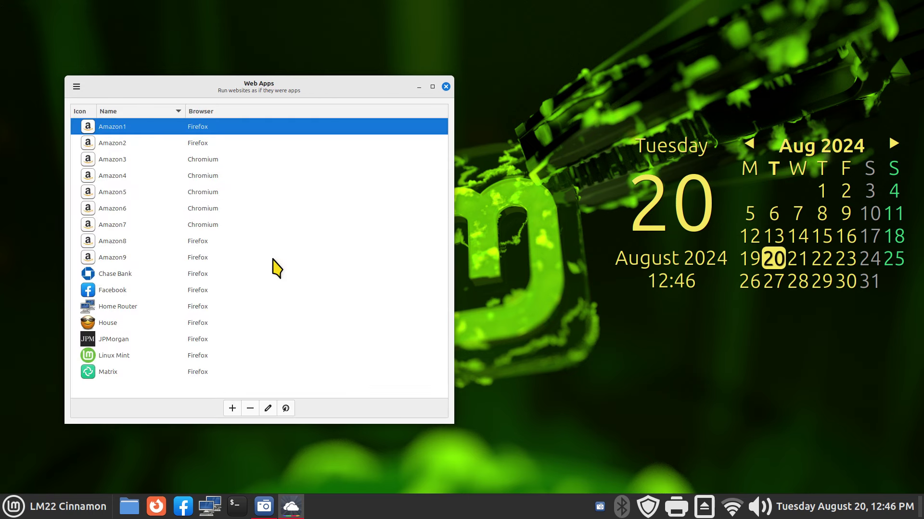
Launch Amazon4 to test maximizing, restoring and moving its window, then close it and relaunch it to check its opening size.
double_click(201, 181)
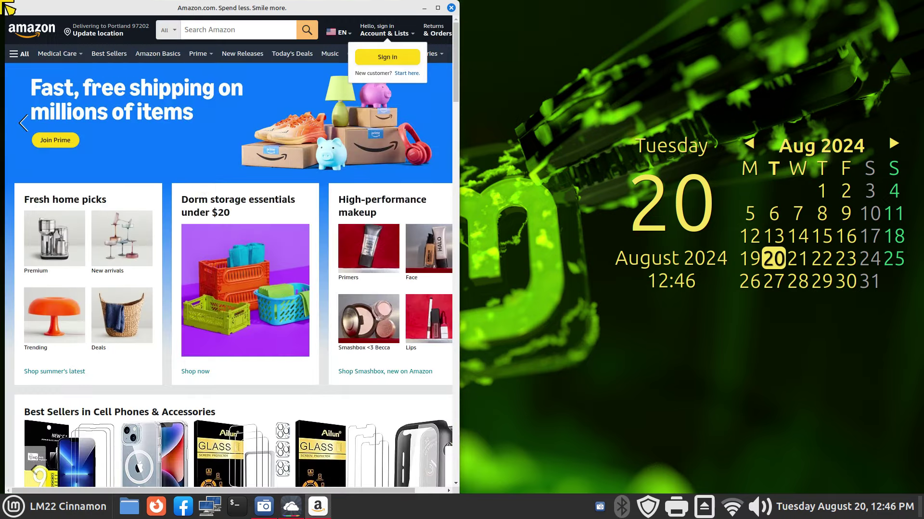
double_click(385, 10)
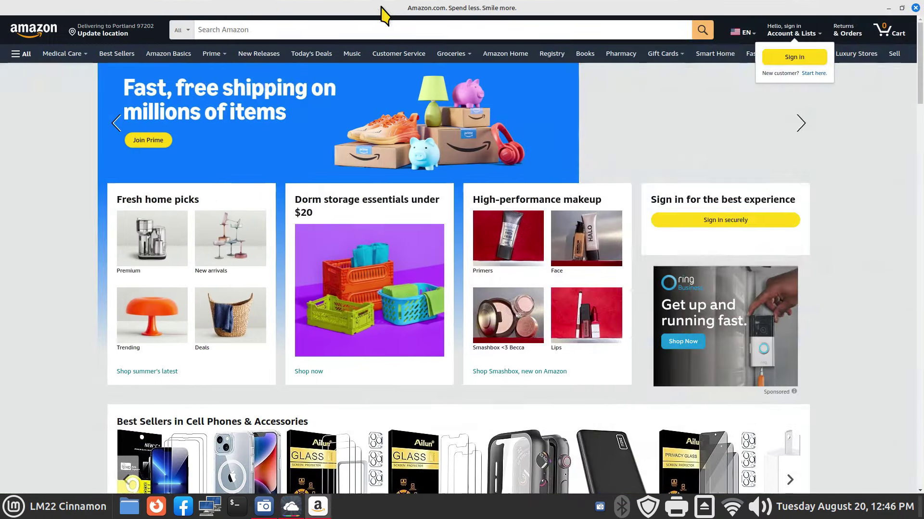
click(902, 8)
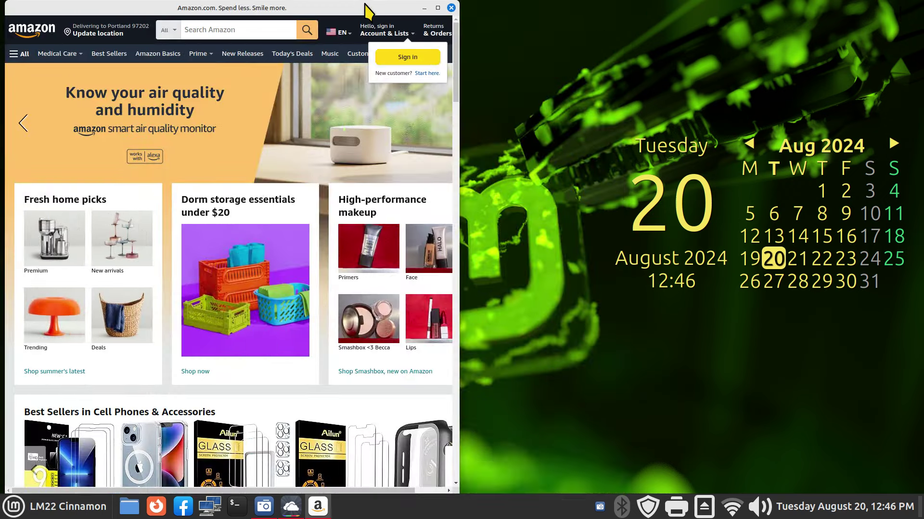
drag(364, 6, 377, 50)
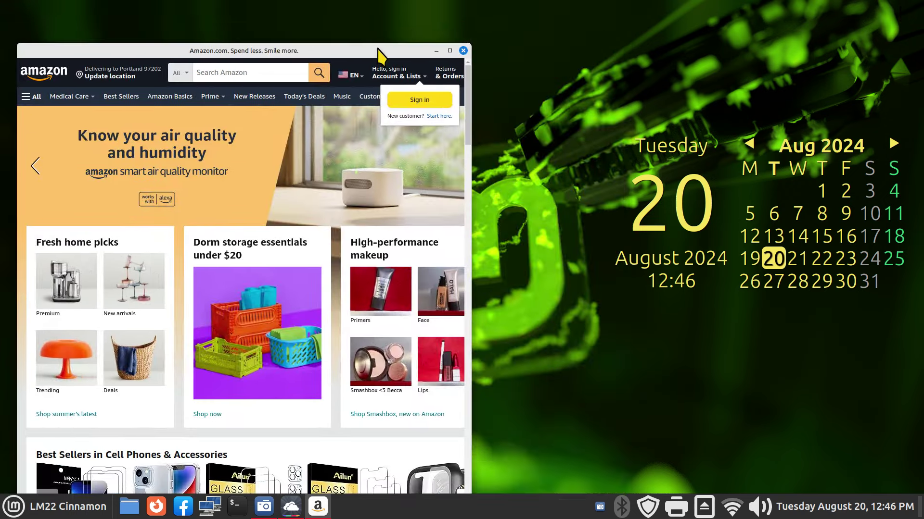
double_click(378, 50)
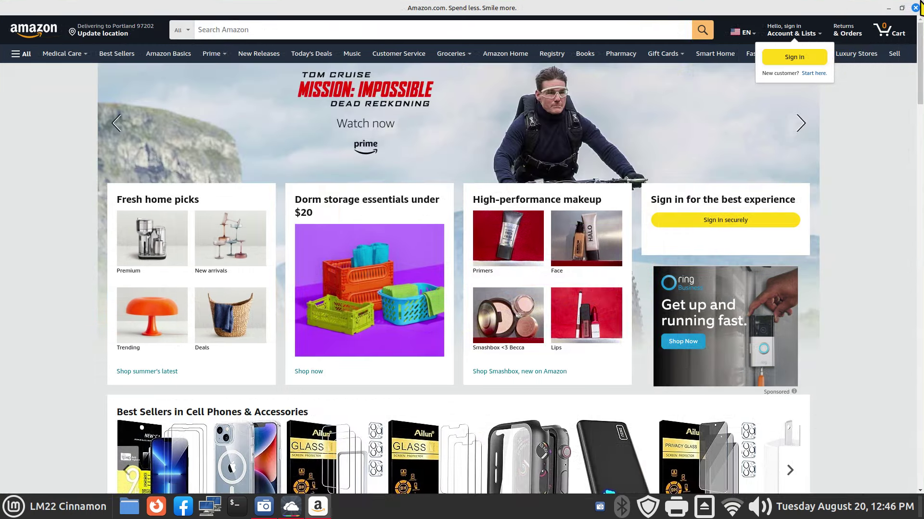
click(916, 8)
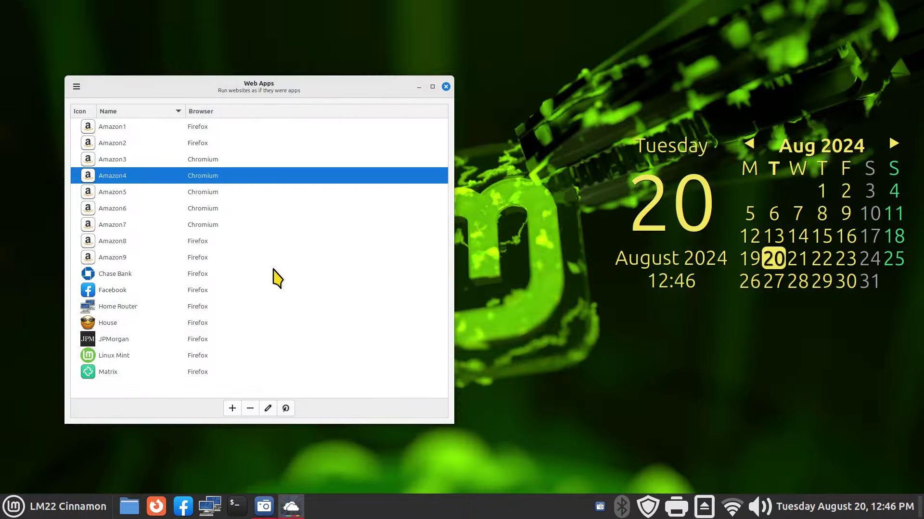
double_click(90, 177)
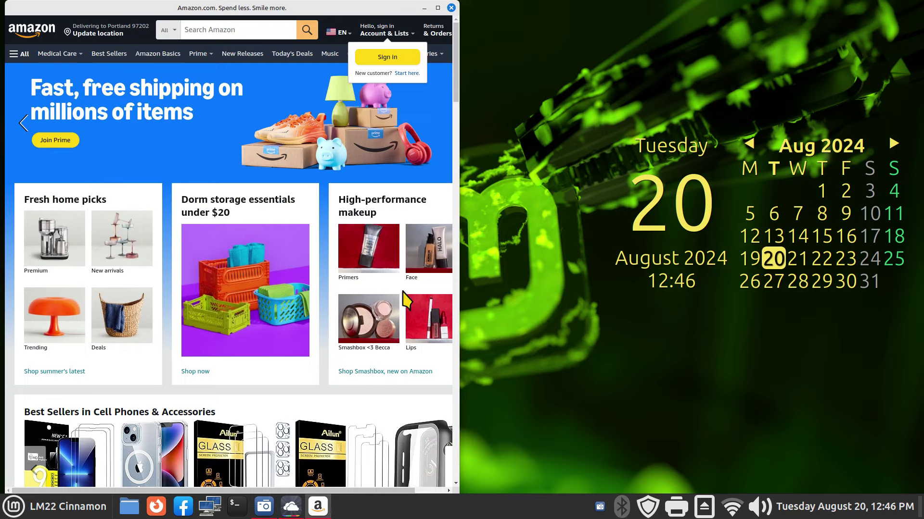
click(451, 8)
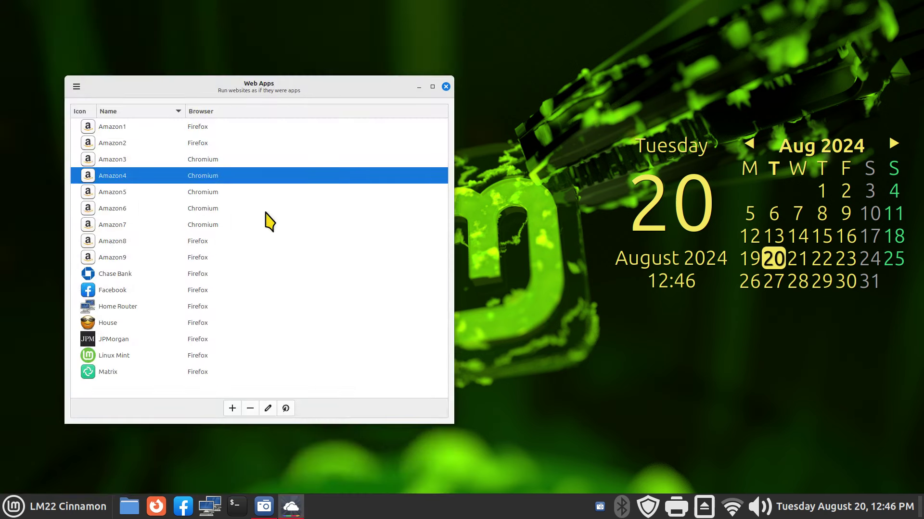
Compare the custom parameters in the Amazon5 web app's settings with those of Amazon4, cancelling without changes.
click(213, 191)
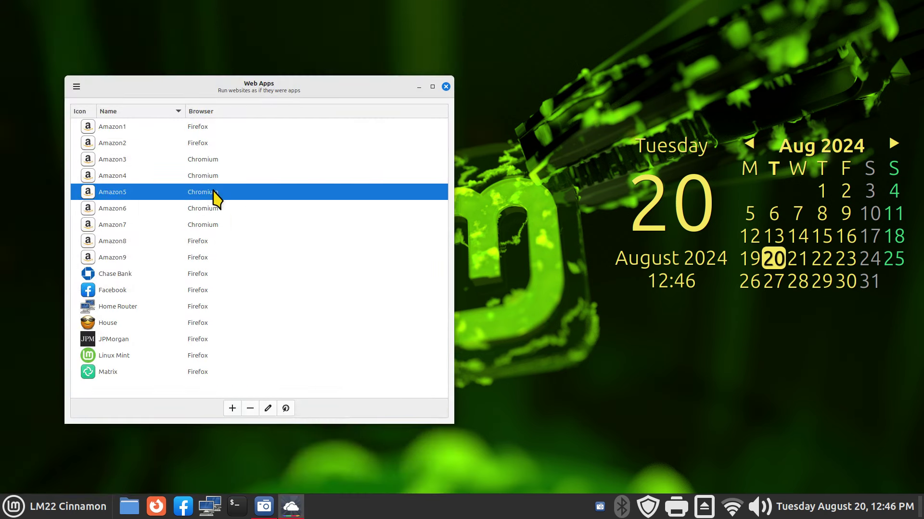
click(268, 409)
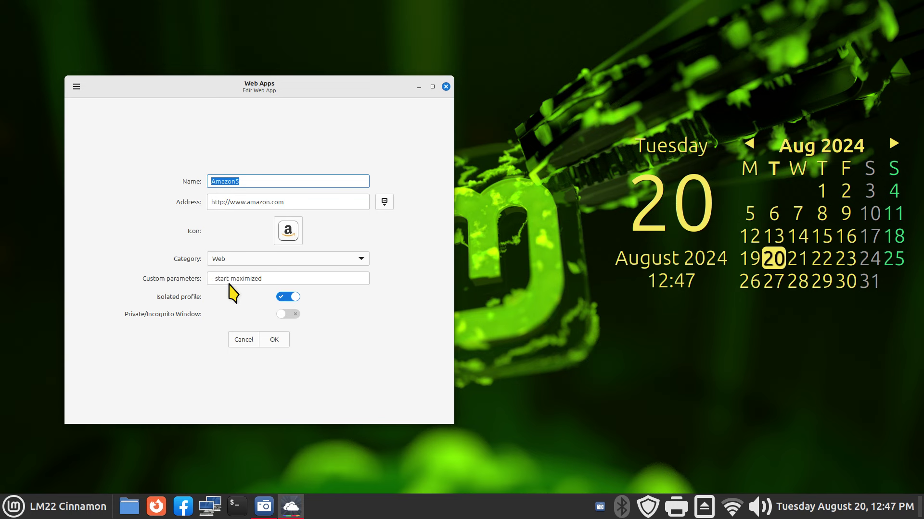
click(244, 340)
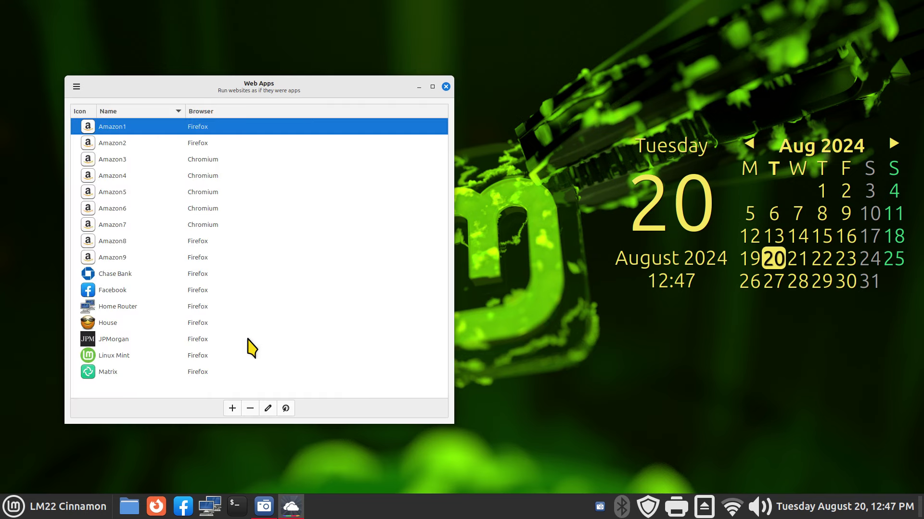
click(192, 177)
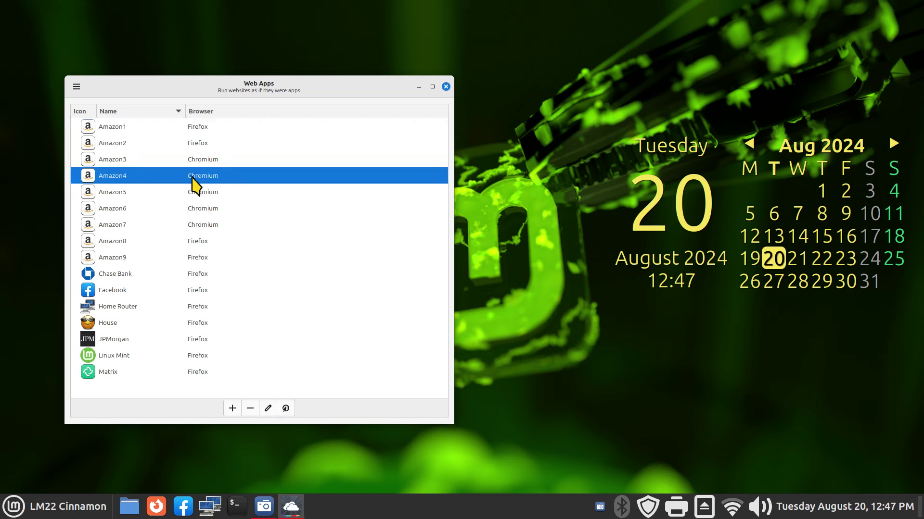
click(269, 408)
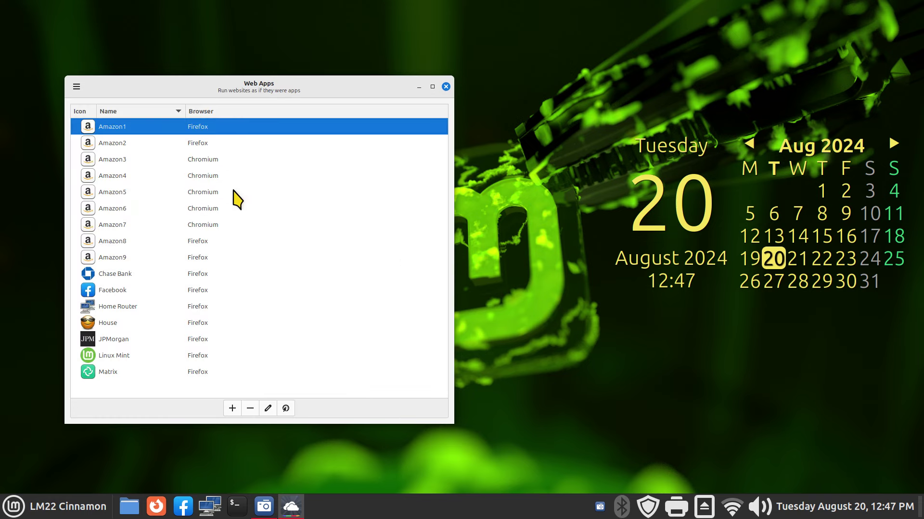
Launch Amazon5, restore its window to a smaller size and close it, then relaunch it to check its opening size.
click(201, 195)
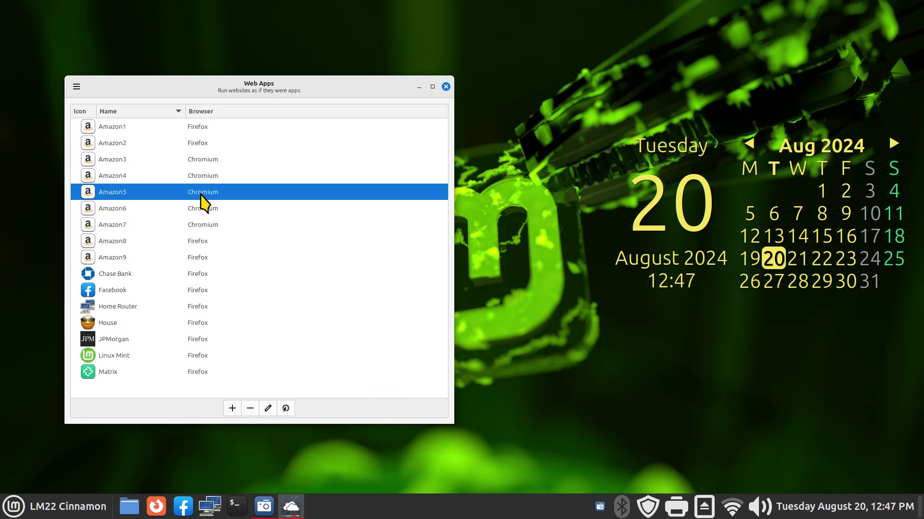
double_click(201, 195)
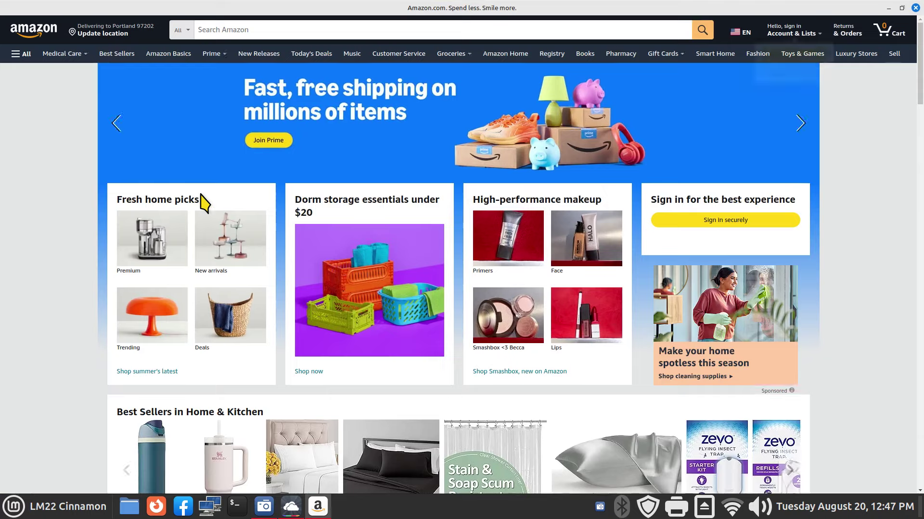
click(901, 8)
click(452, 45)
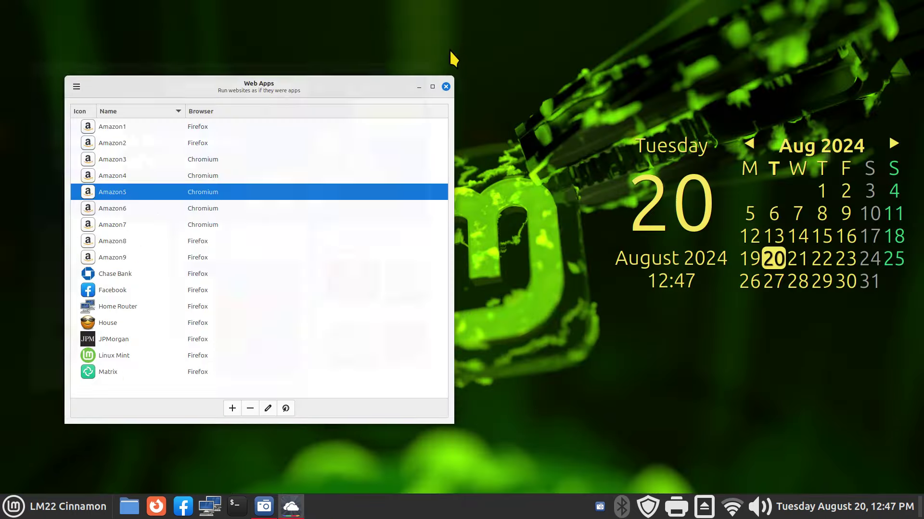
double_click(93, 192)
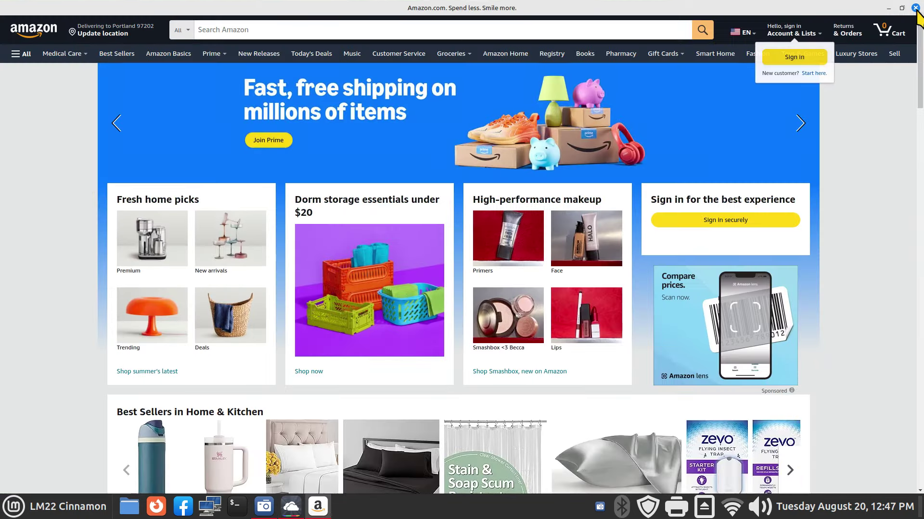
click(915, 8)
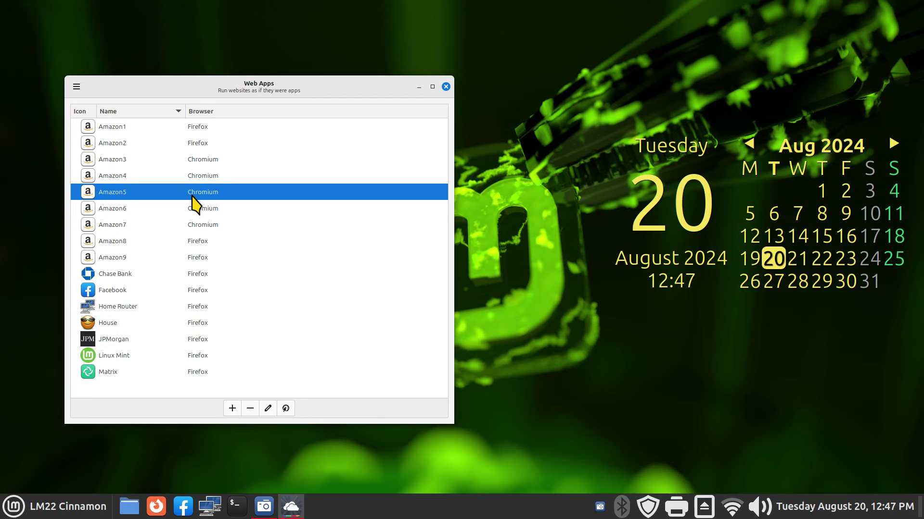
Highlight the custom parameters text in the Amazon5 web app's settings and leave the editor without saving.
click(269, 409)
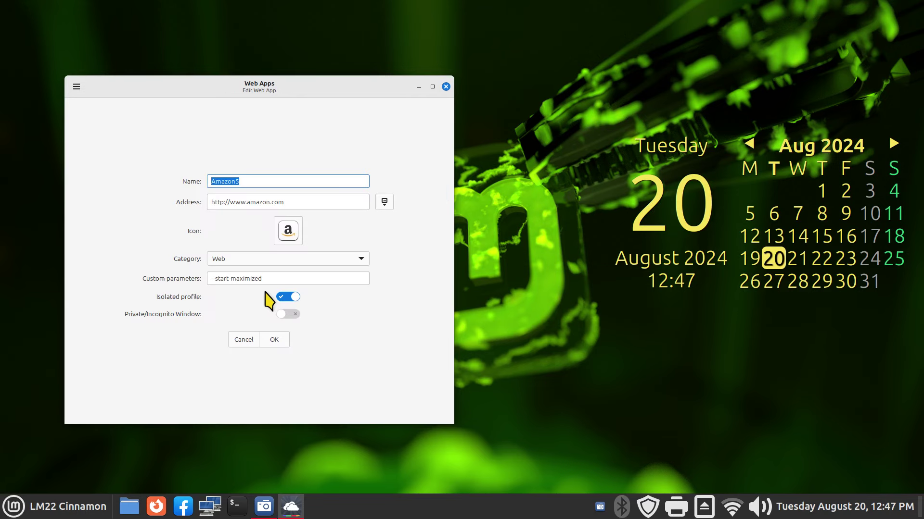
drag(272, 278, 199, 279)
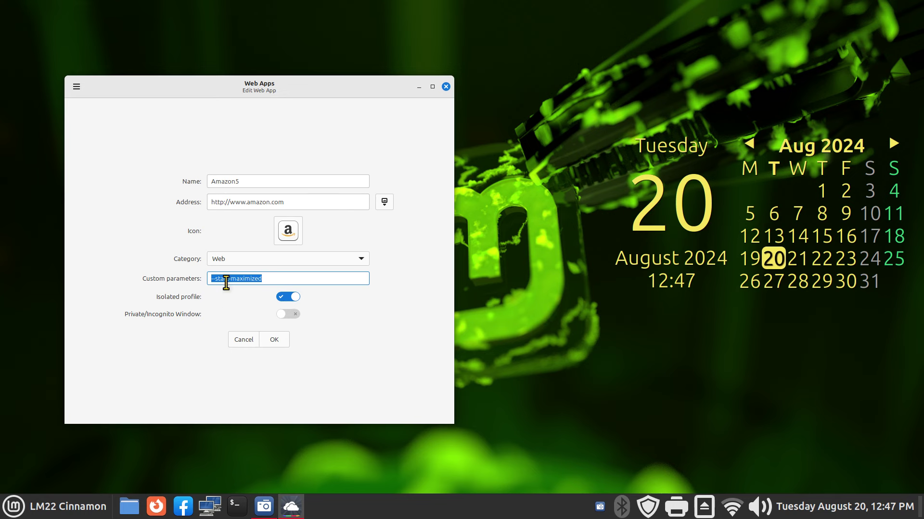
click(243, 340)
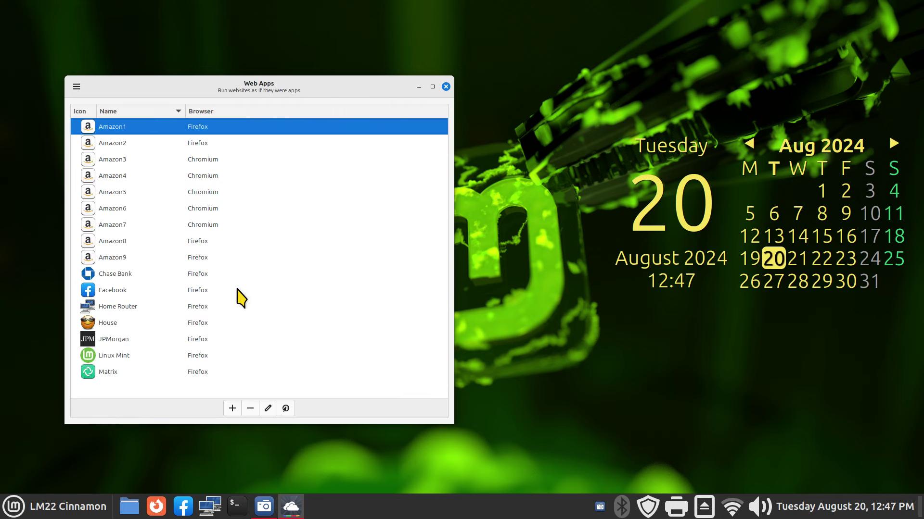
Launch the Amazon6 web app, exit its full-screen mode and close the window.
double_click(120, 210)
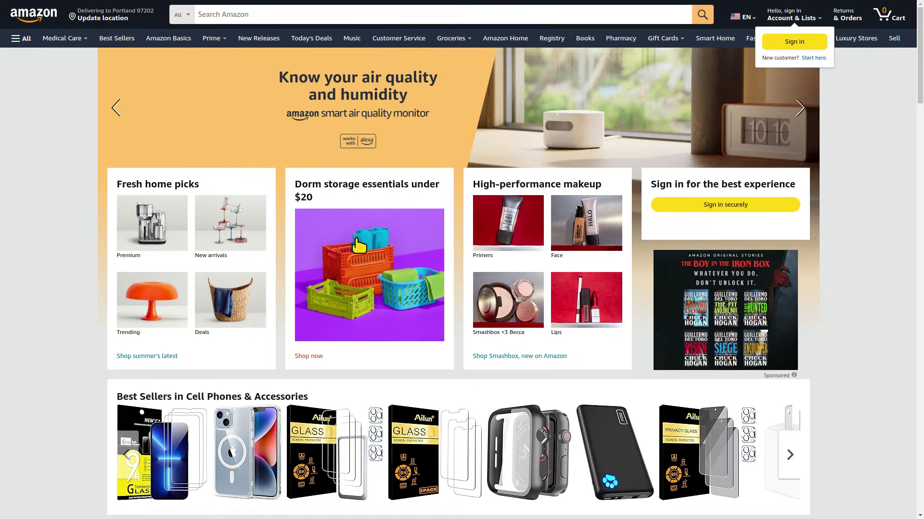
mouse_move(469, 35)
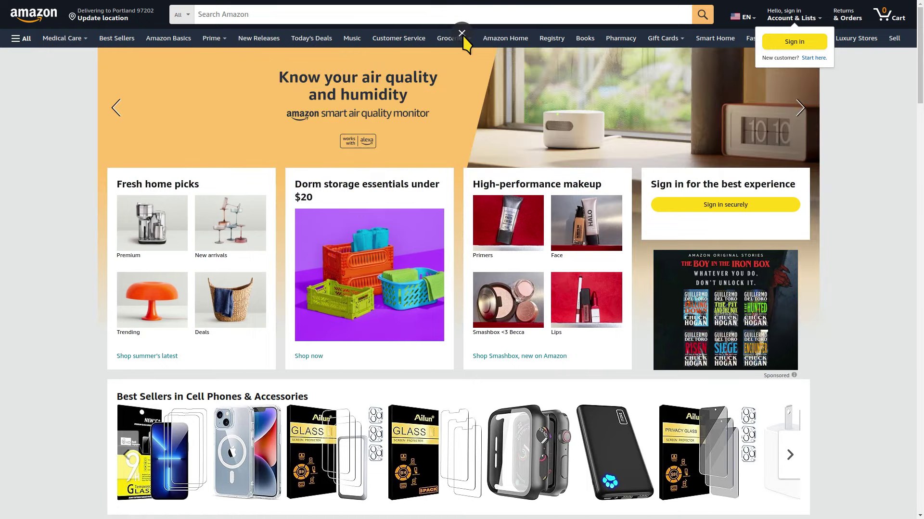
click(462, 33)
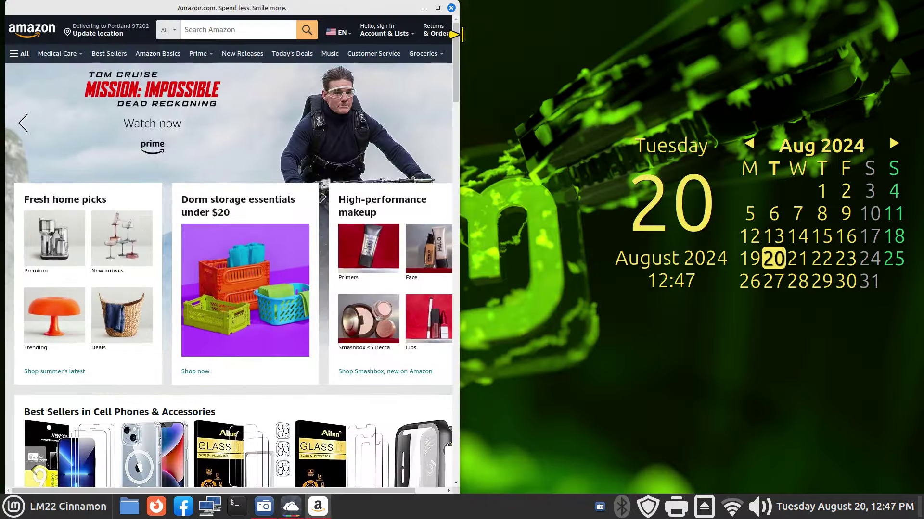
click(451, 8)
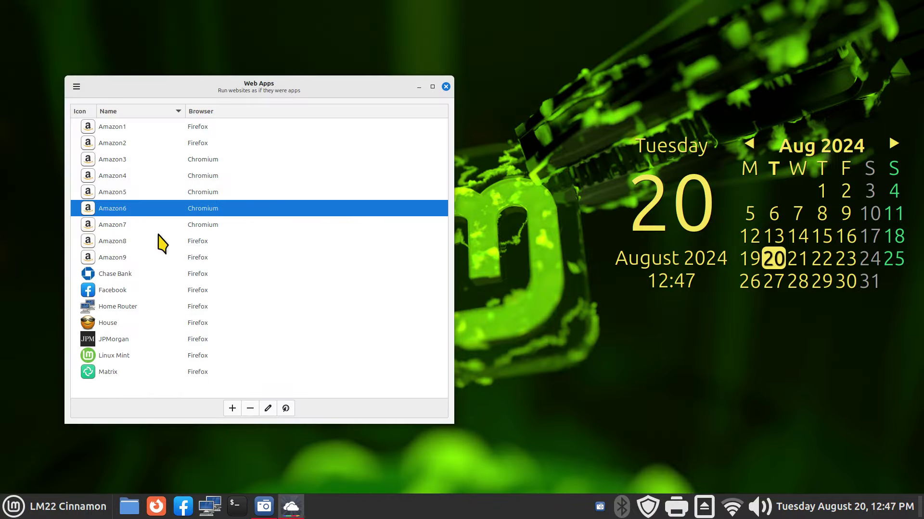
Review the custom parameters in the Amazon6 web app's settings without saving, and launch Amazon6 again.
click(267, 409)
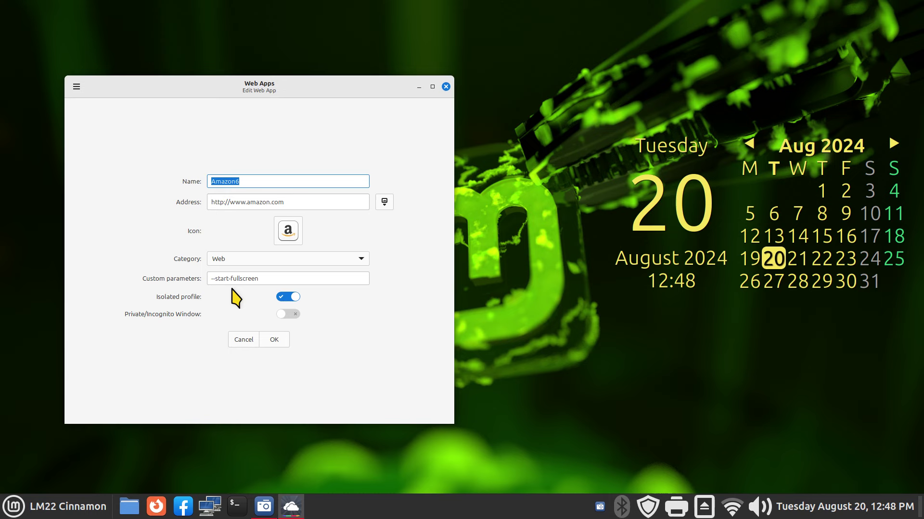
click(248, 342)
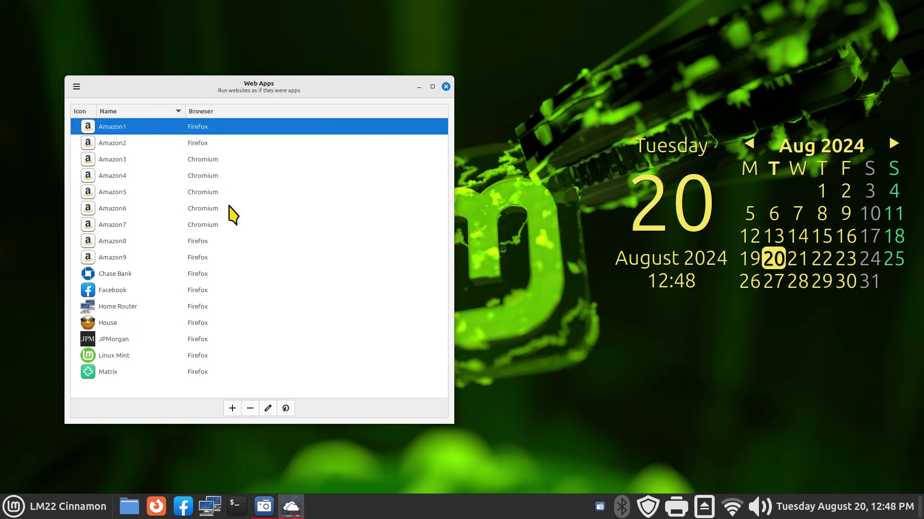
double_click(201, 211)
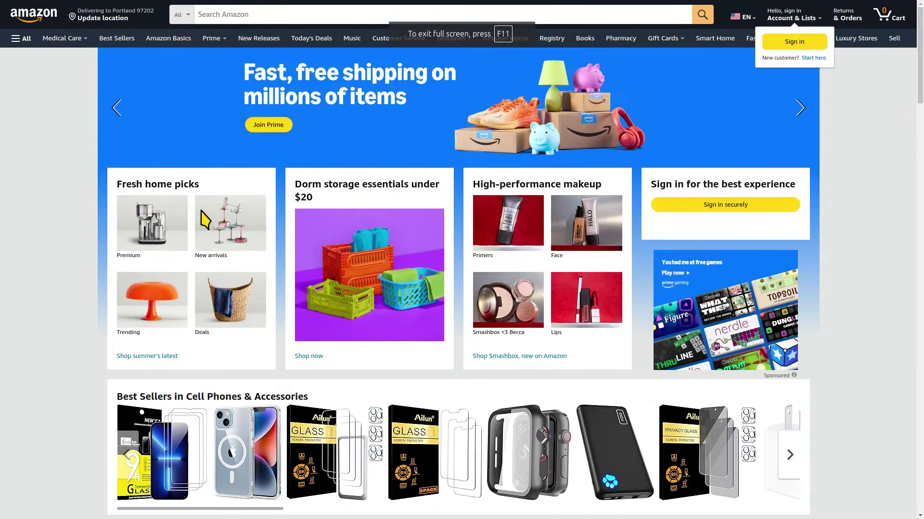
Toggle the Amazon6 window in and out of full-screen mode several times, and close it in its normal size.
key(F11)
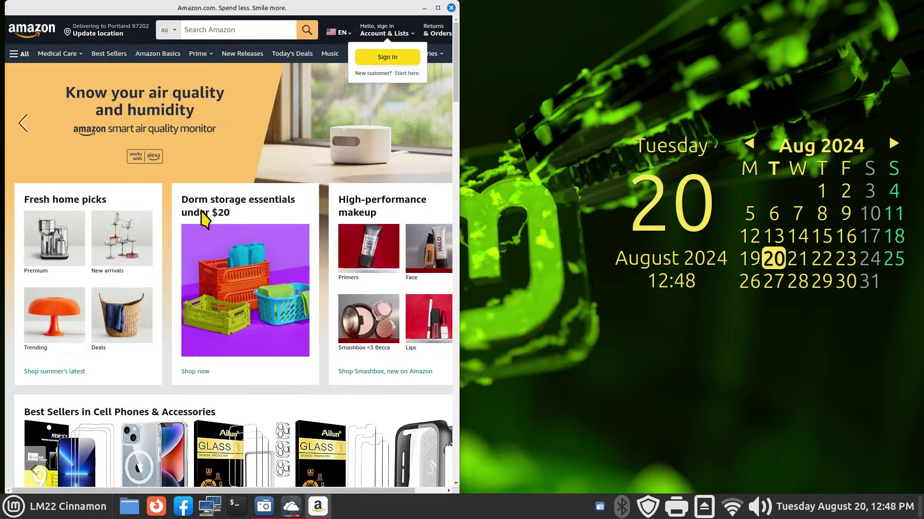
key(F11)
key(F11)
key(F11)
key(F11)
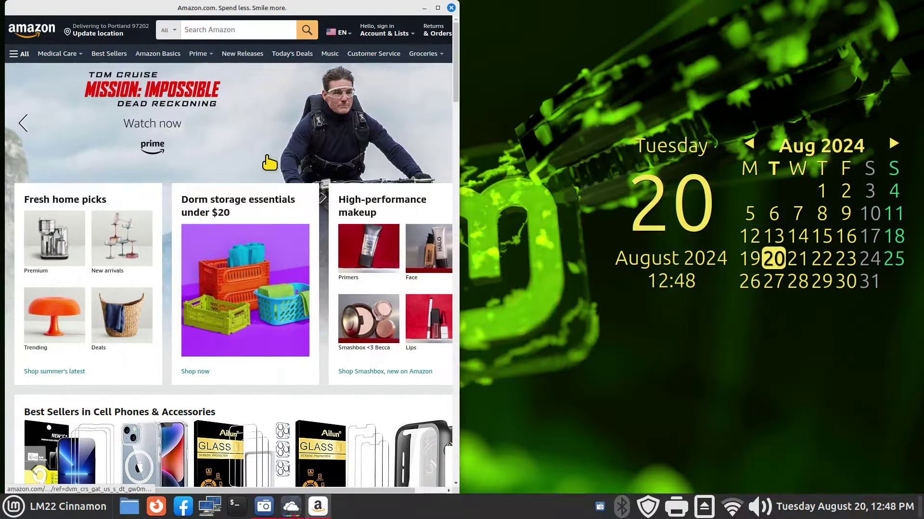
click(451, 8)
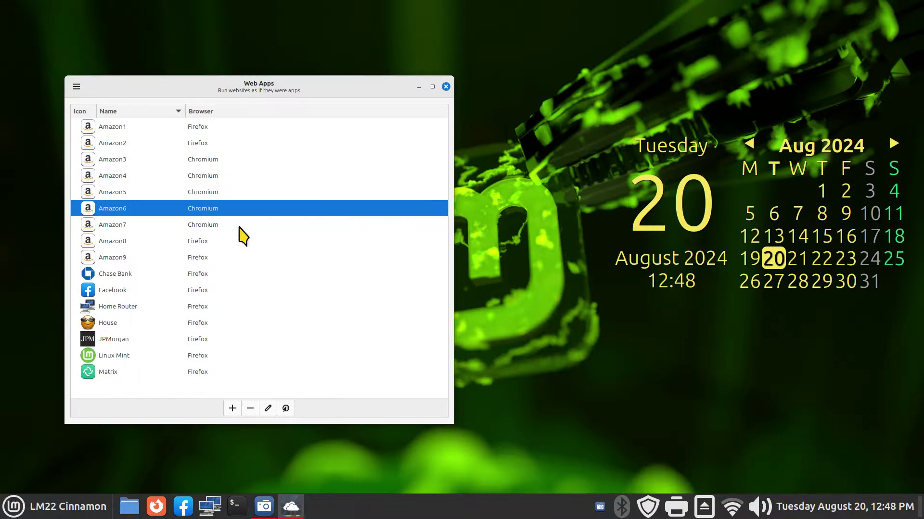
Launch Amazon6 again, close it while in full-screen mode, and close the Web Apps manager as well.
double_click(203, 212)
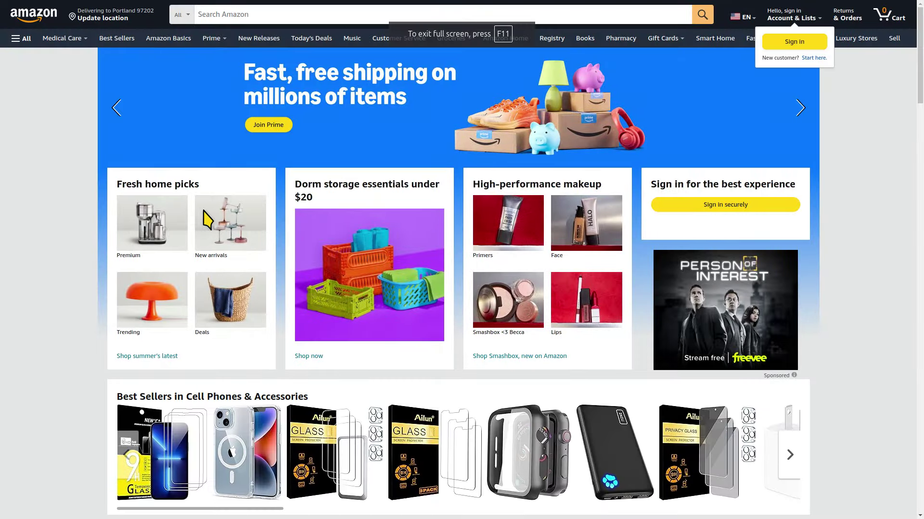
key(alt+F4)
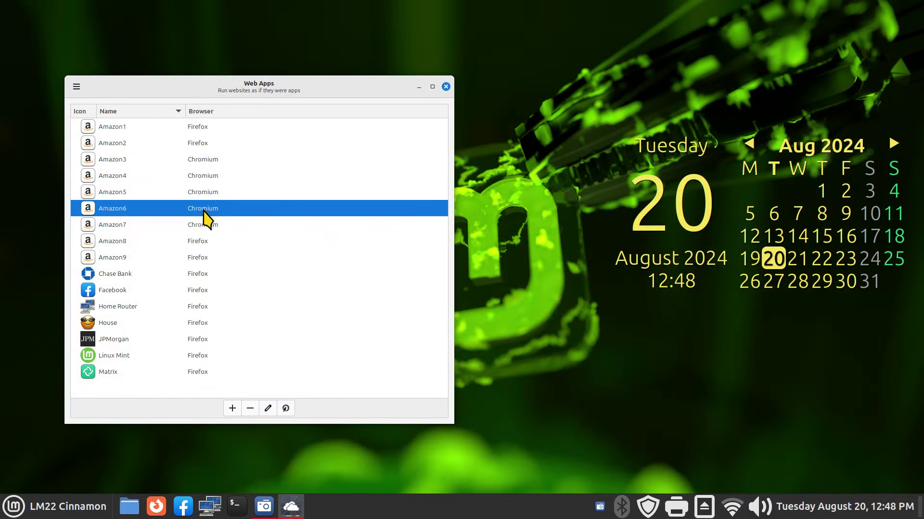
key(alt+F4)
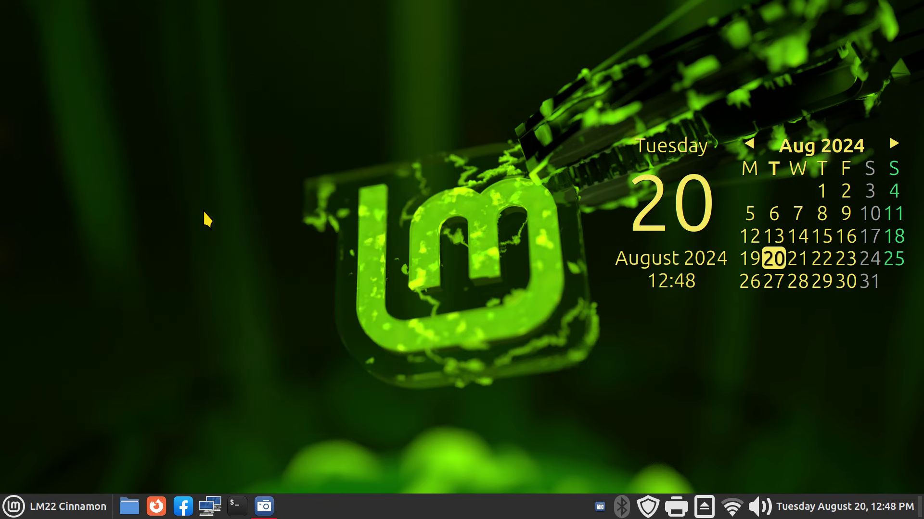
Reopen the Web Apps manager and enlarge its window until the whole list of web apps fits.
click(22, 508)
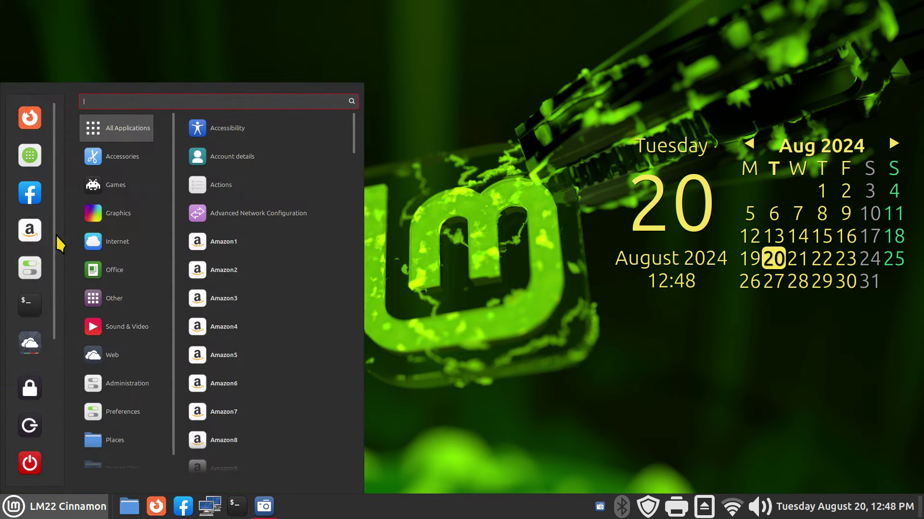
click(30, 343)
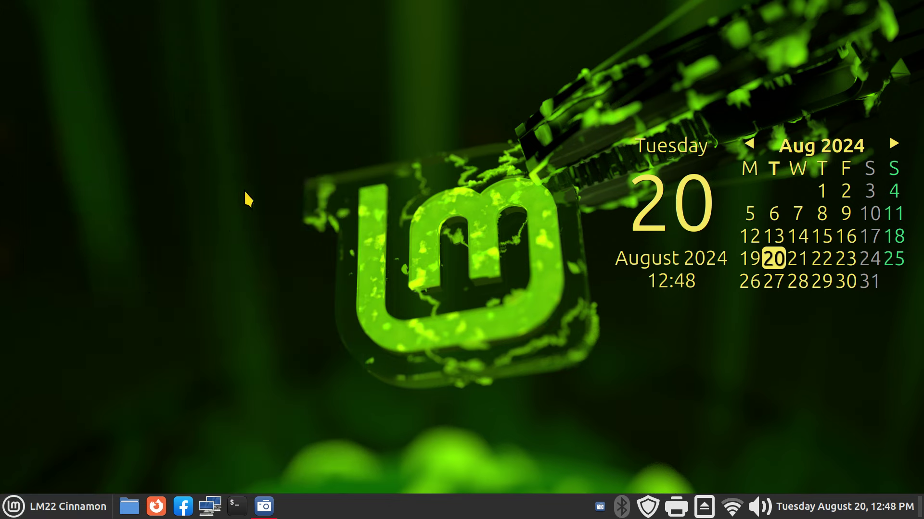
drag(238, 99, 324, 92)
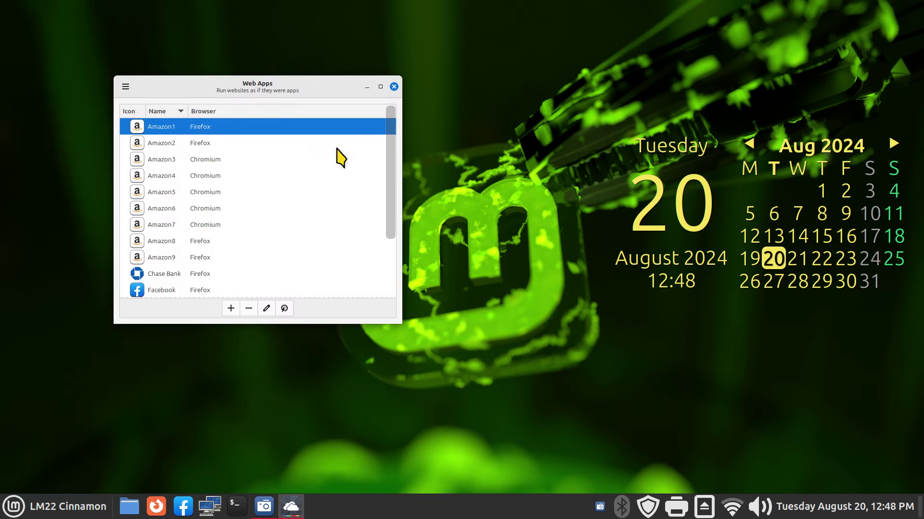
drag(403, 330, 519, 436)
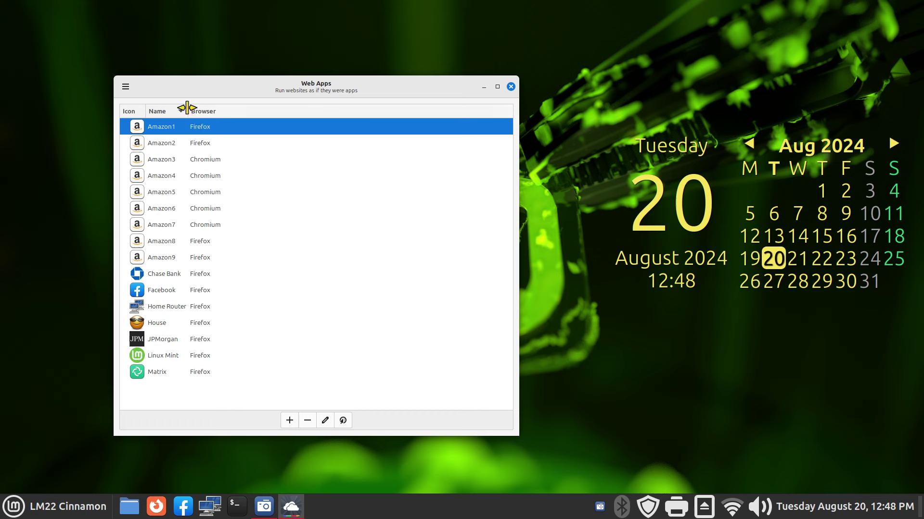
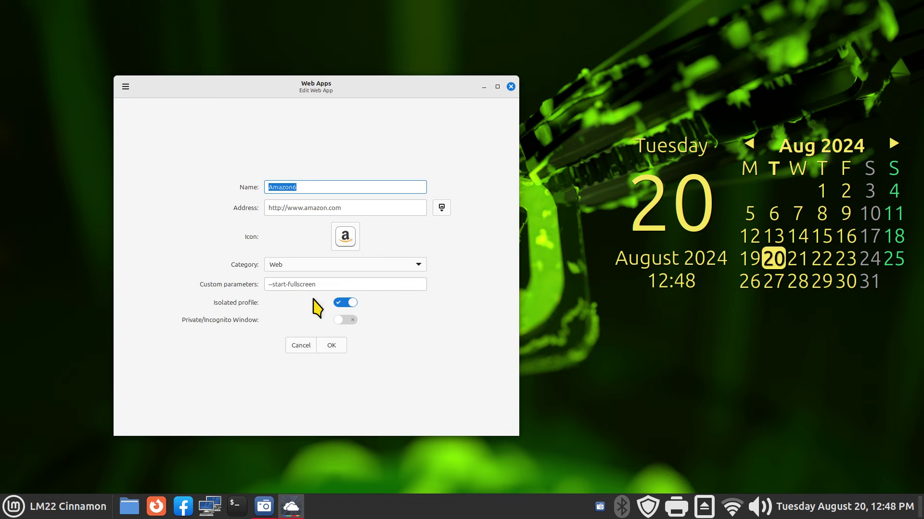
Compare the custom parameters in the Amazon6 and Amazon5 web app settings without saving either one.
click(305, 346)
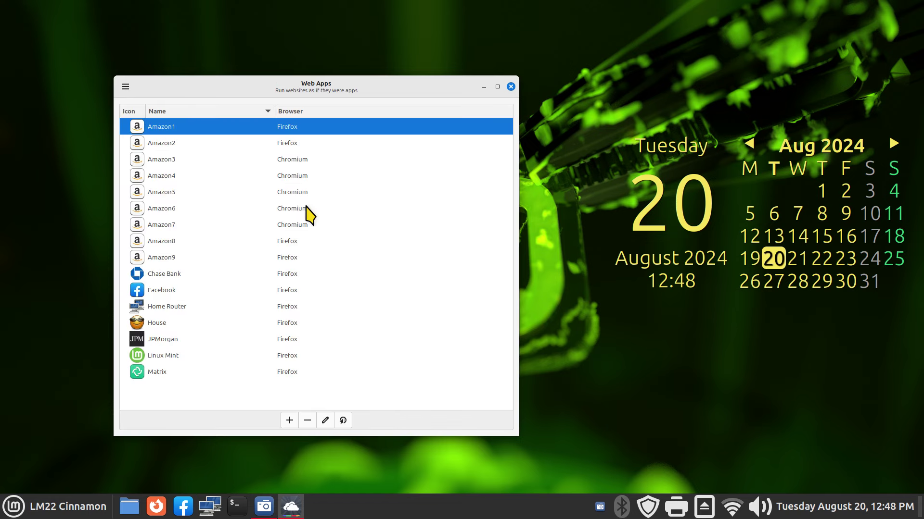
click(308, 212)
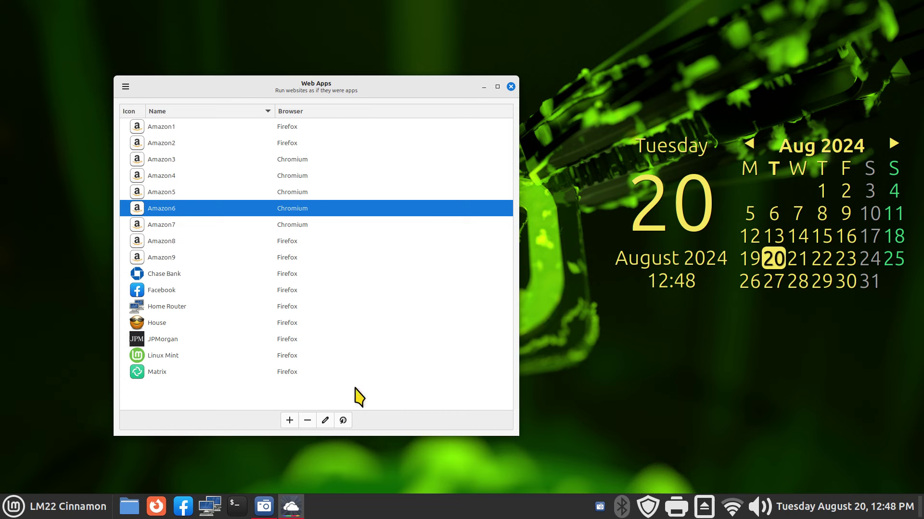
click(326, 422)
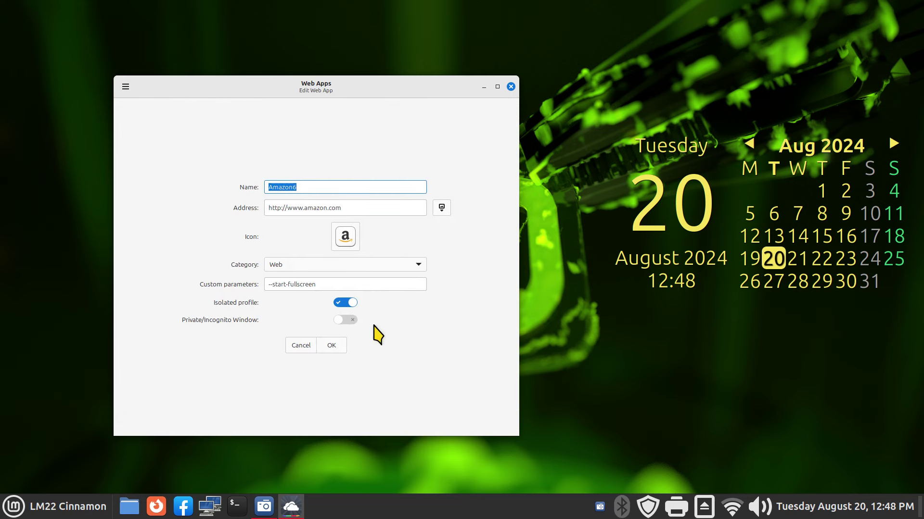
click(296, 347)
click(288, 192)
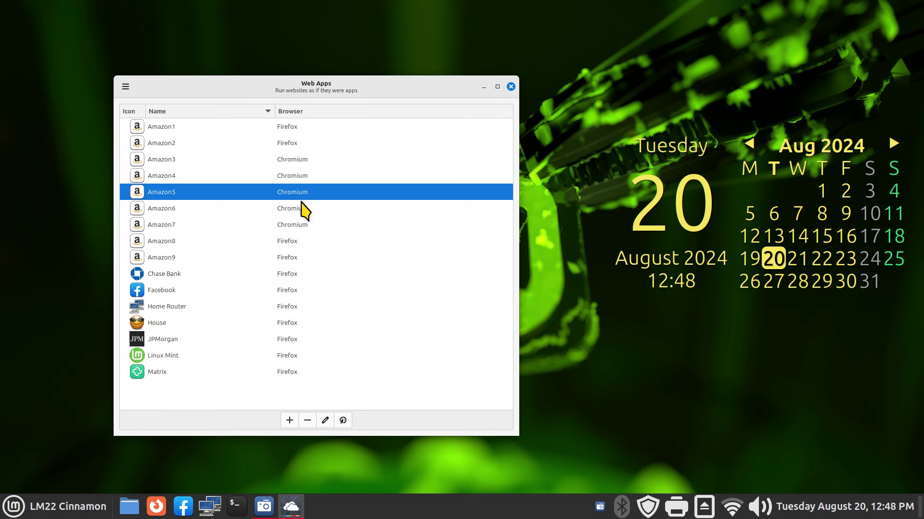
click(325, 421)
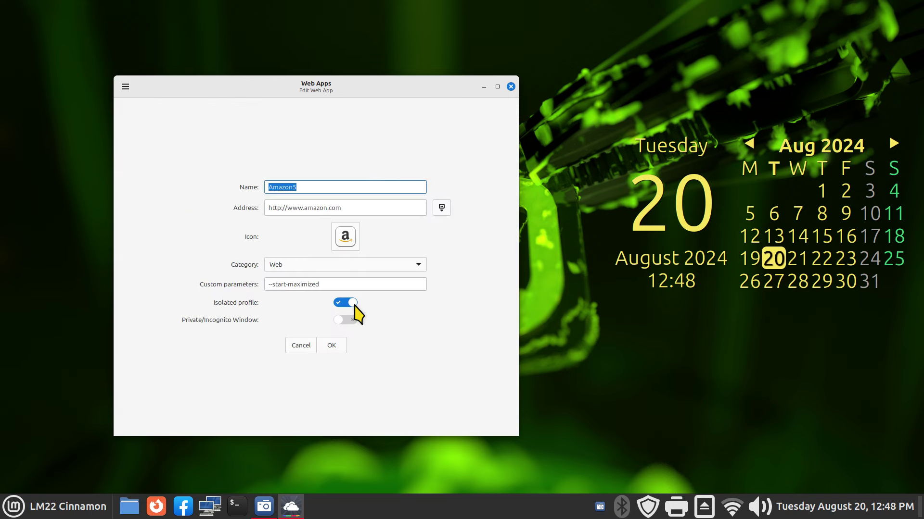
click(302, 346)
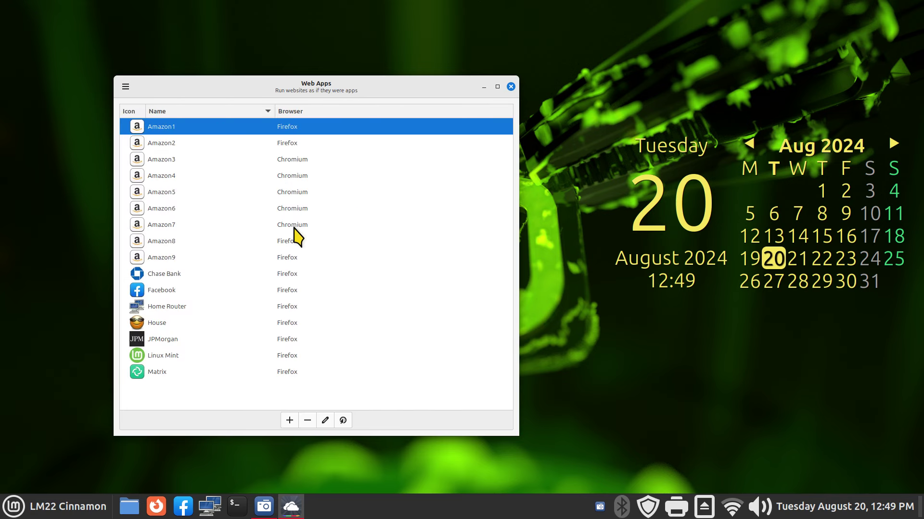
Highlight the custom parameters text in the Amazon7 web app's settings and leave the editor without saving.
click(294, 225)
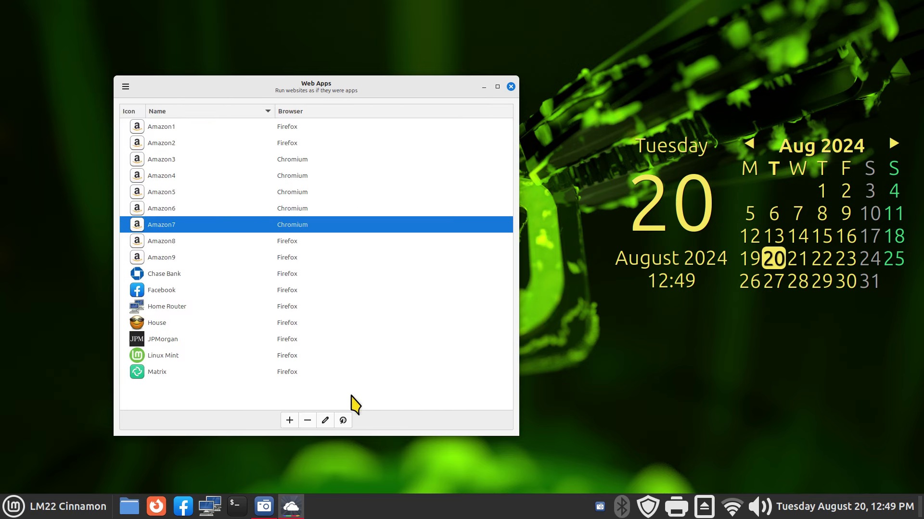
click(325, 420)
drag(339, 285, 268, 284)
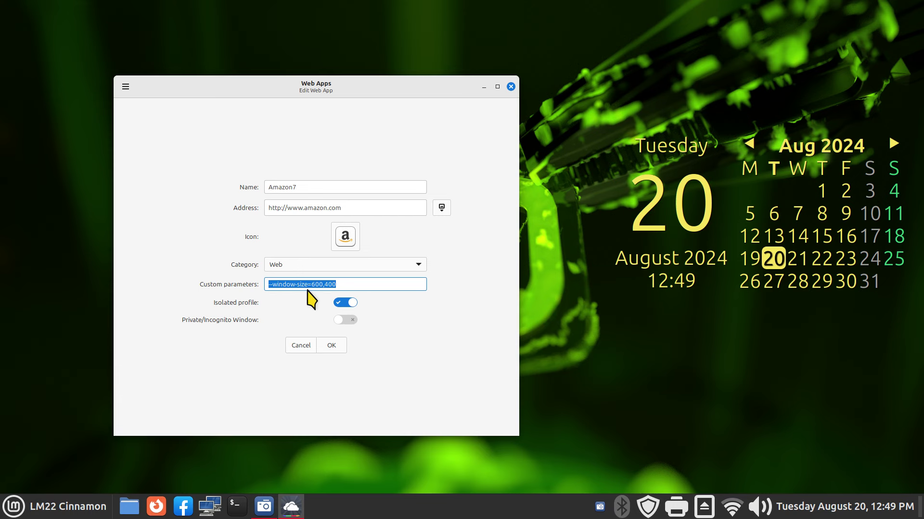
click(301, 348)
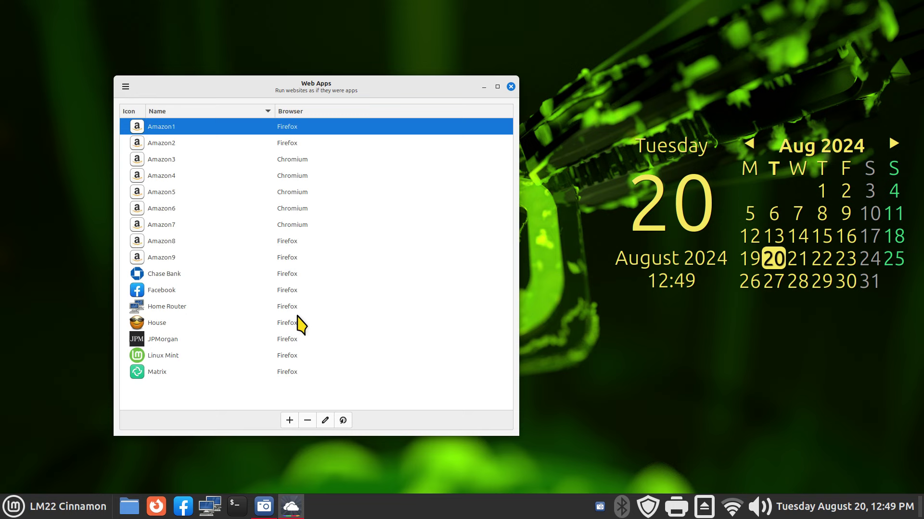
Launch the Amazon7 web app and place its window beside the Web Apps manager.
double_click(290, 225)
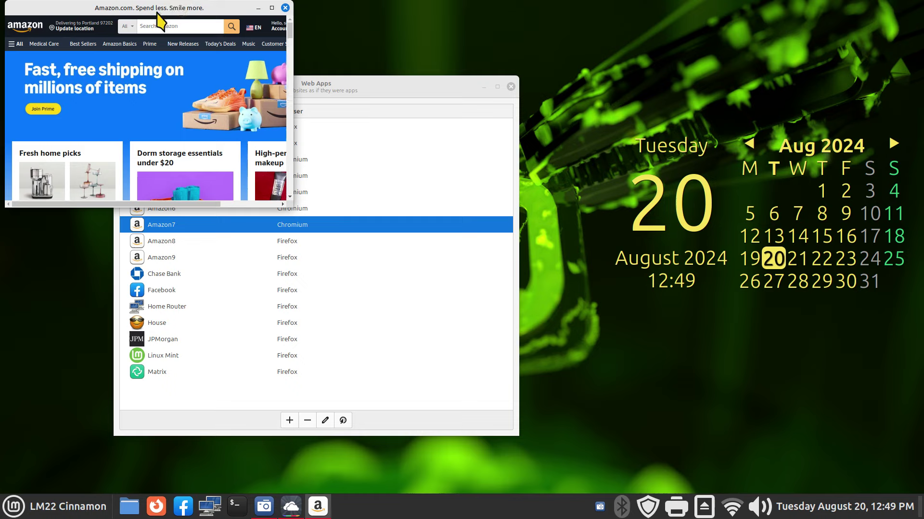
drag(161, 8, 688, 104)
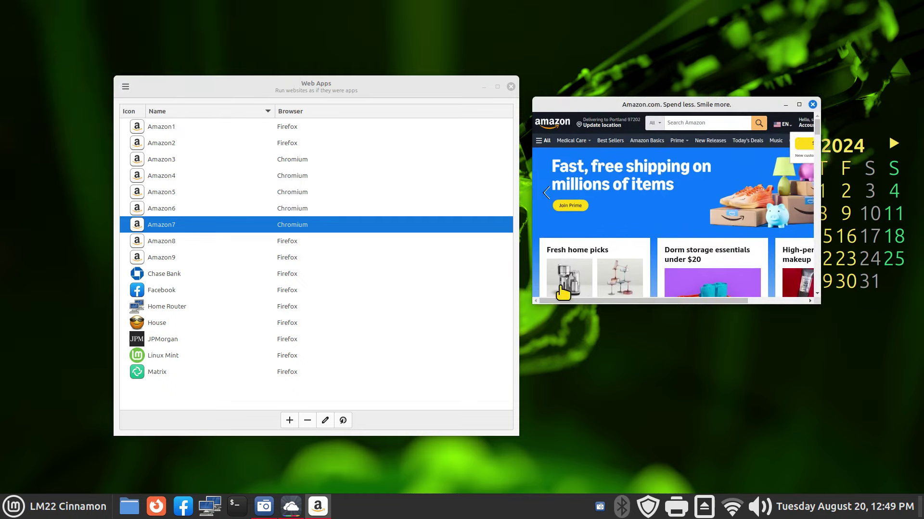
Check the current and available screen resolutions in the Display settings, and close System Settings without changes.
right_click(426, 516)
click(440, 480)
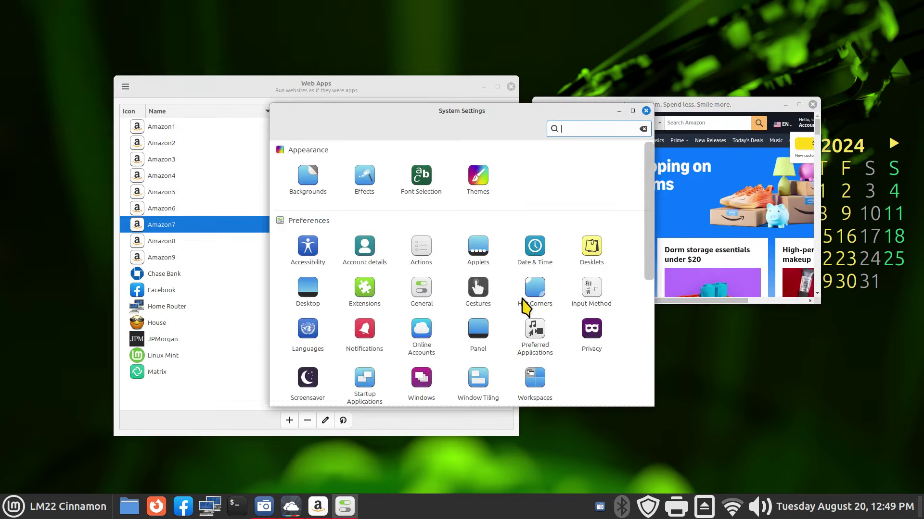
scroll(522, 299, down, 5)
click(484, 246)
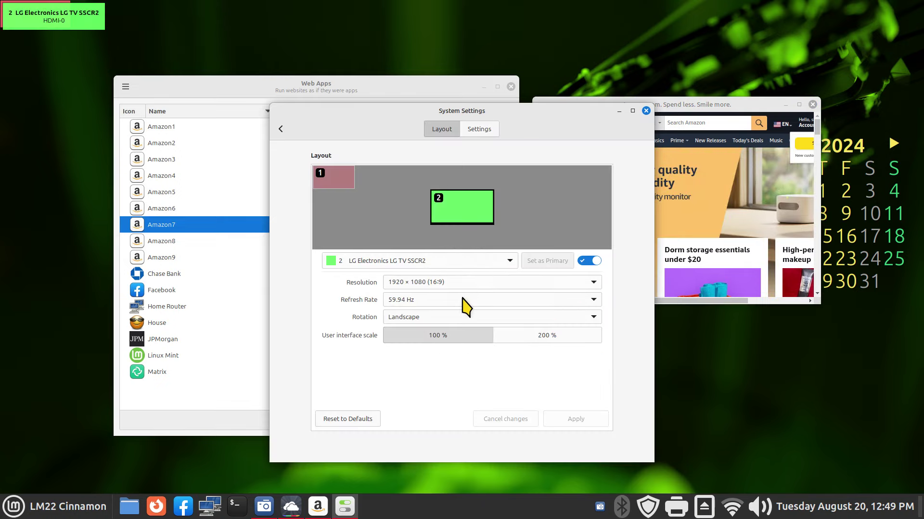
click(426, 284)
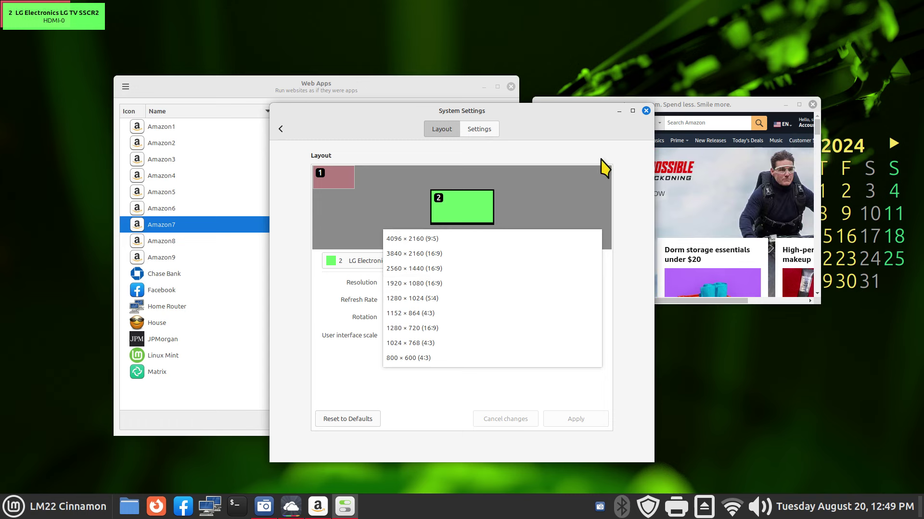
click(590, 128)
click(646, 111)
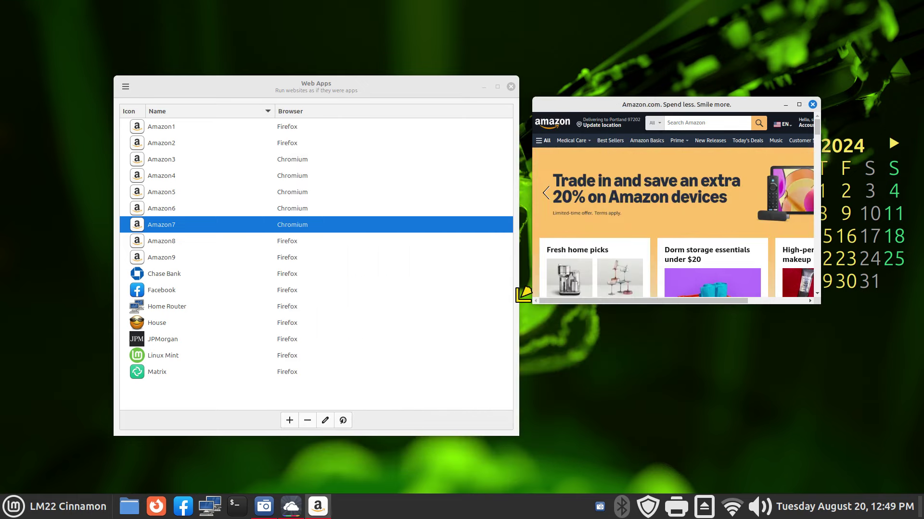
Highlight the width and height values in Amazon7's custom parameters, and return to the web app list without saving.
click(327, 421)
click(327, 420)
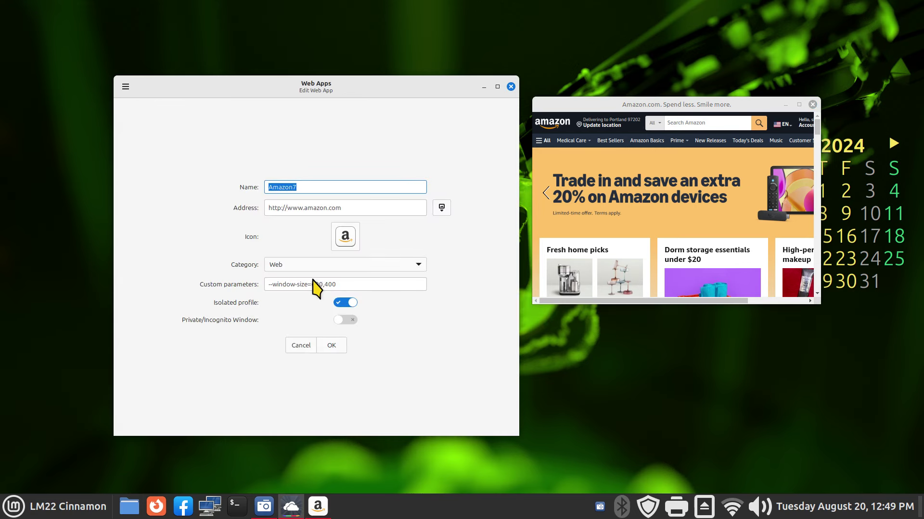
drag(310, 285, 318, 285)
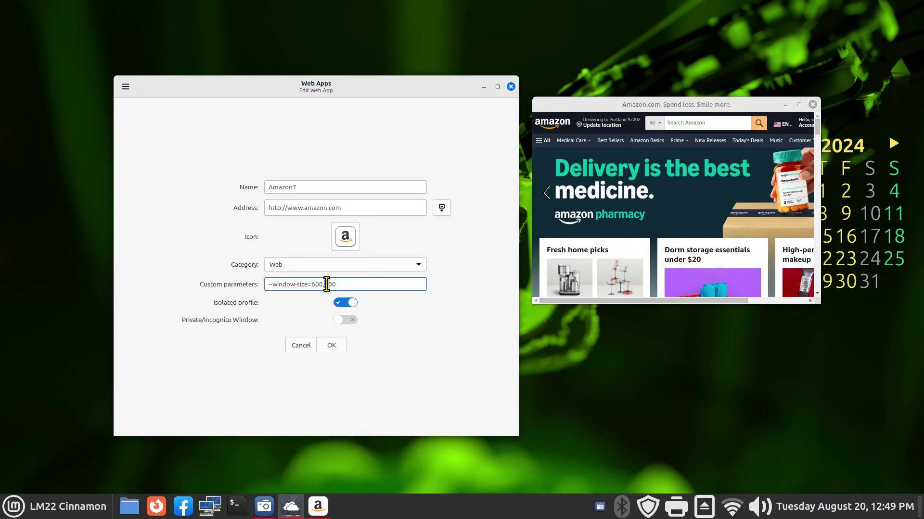
double_click(326, 285)
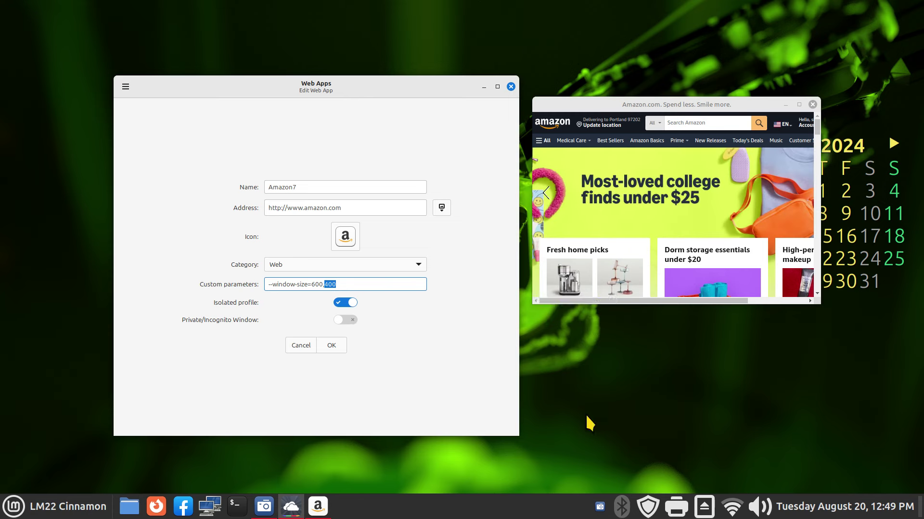
click(304, 344)
click(296, 229)
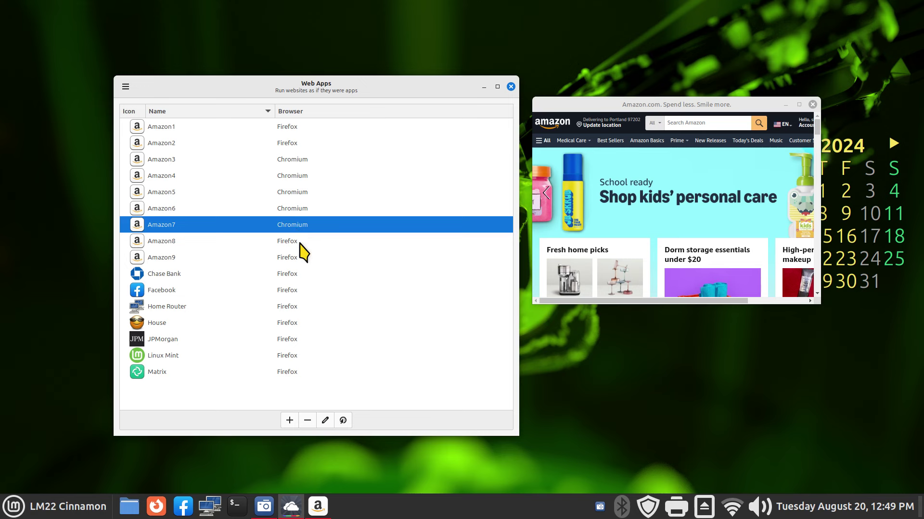
Review the custom parameters in the Amazon8 web app's settings and accept them as they are.
click(299, 243)
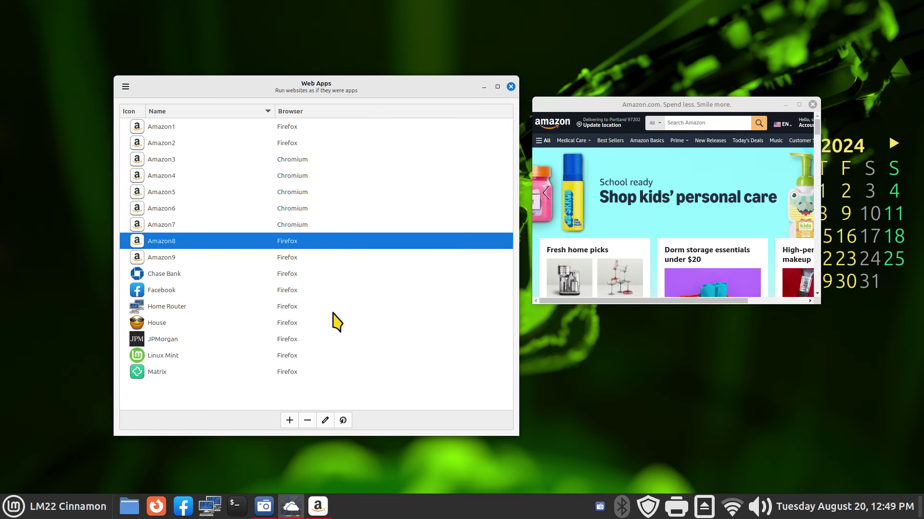
click(325, 421)
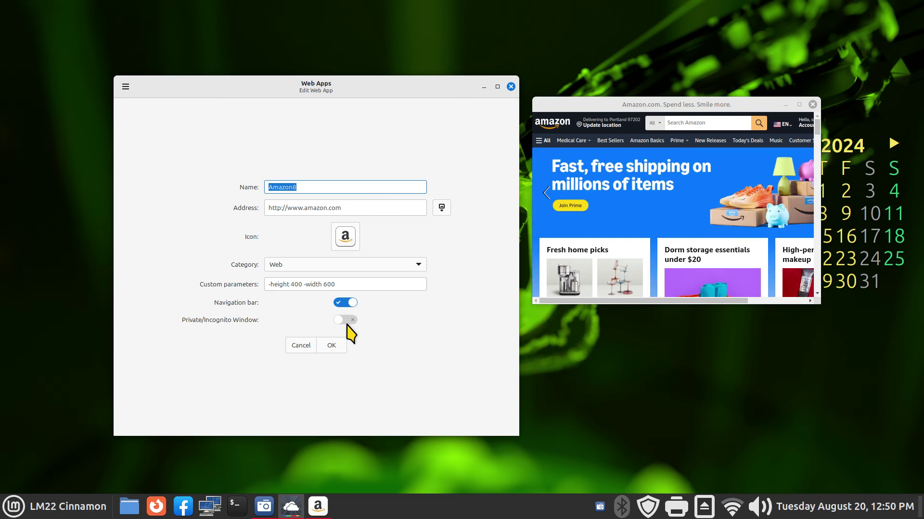
click(338, 347)
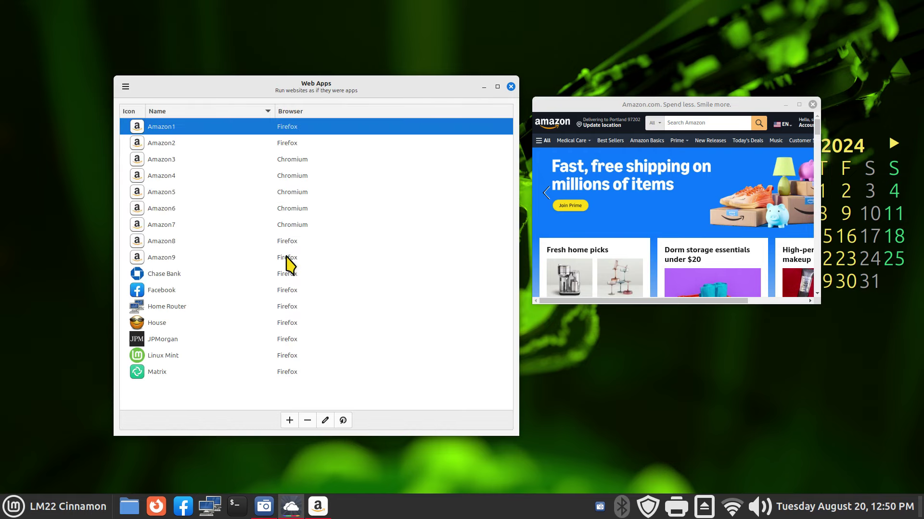
Launch the Amazon8 web app and arrange its window below the Amazon7 window to compare their sizes.
click(285, 242)
double_click(281, 241)
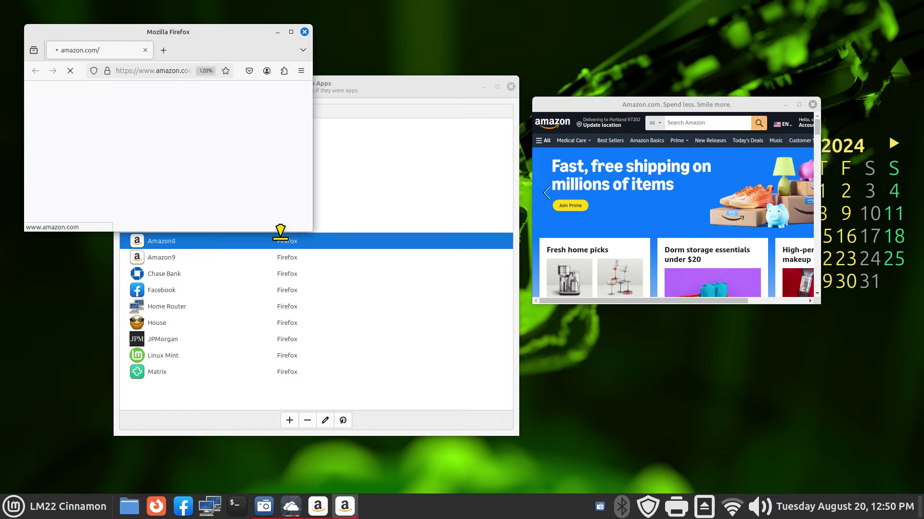
drag(212, 39, 712, 333)
drag(692, 110, 699, 21)
drag(719, 323, 723, 255)
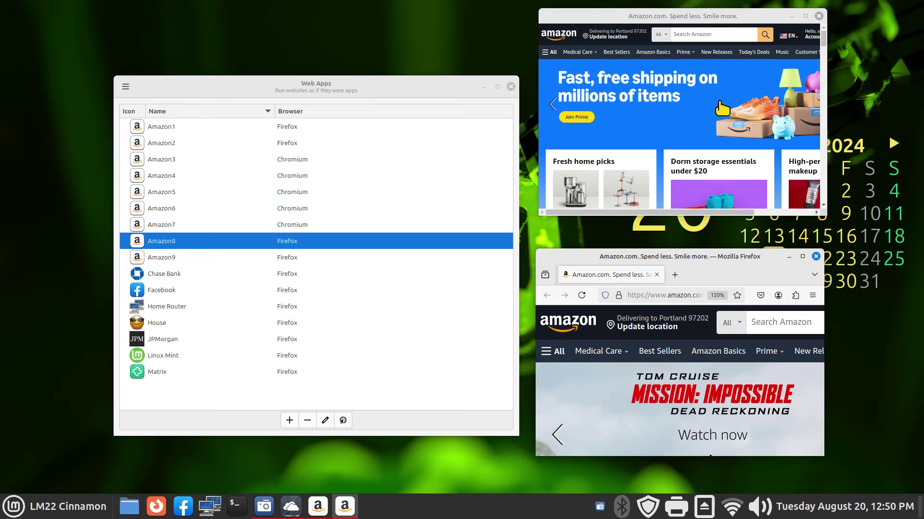
Close both open Amazon windows, and check the Amazon9 web app's window and settings without changing anything.
click(818, 16)
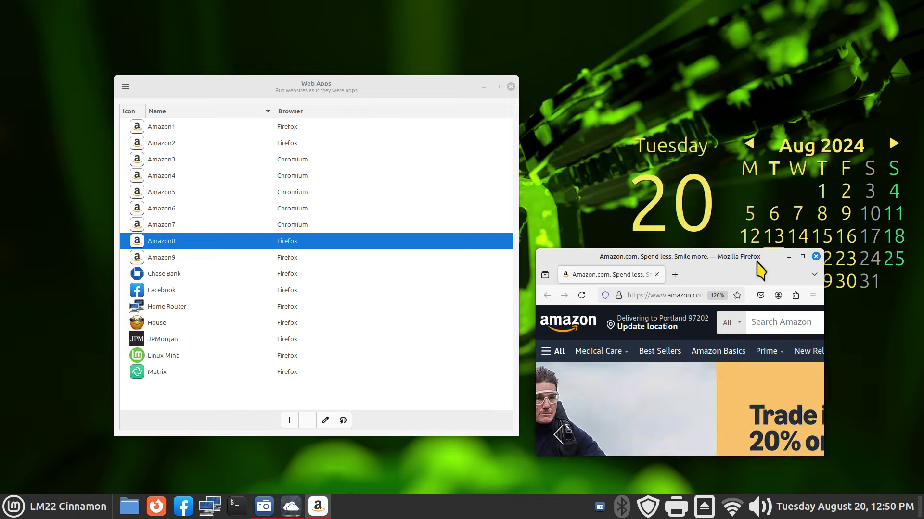
click(816, 256)
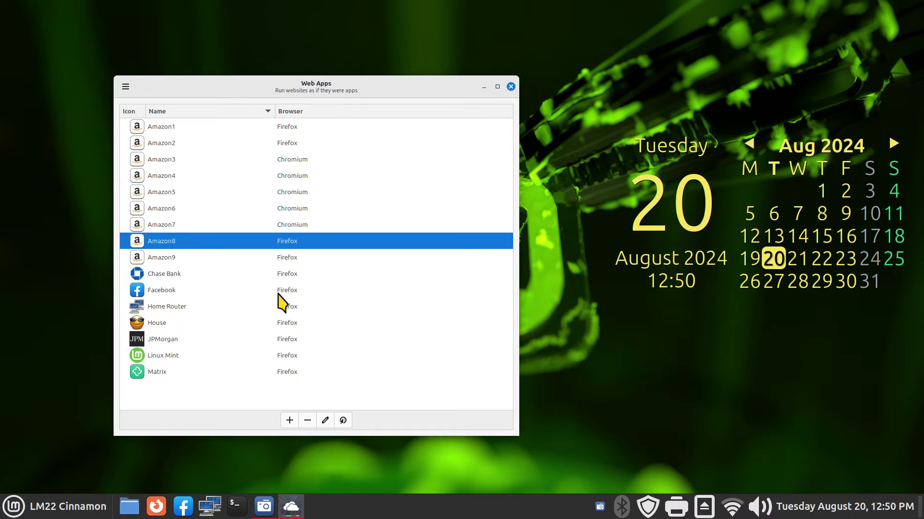
double_click(217, 258)
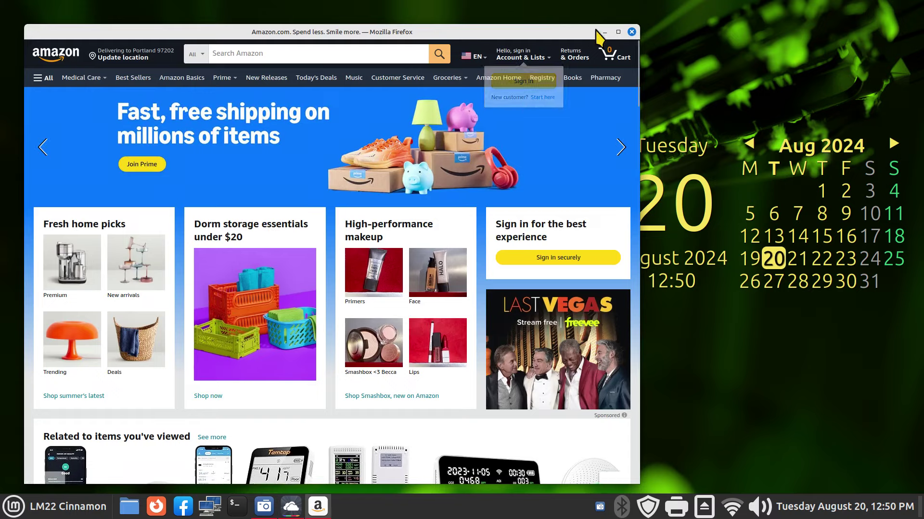
click(631, 31)
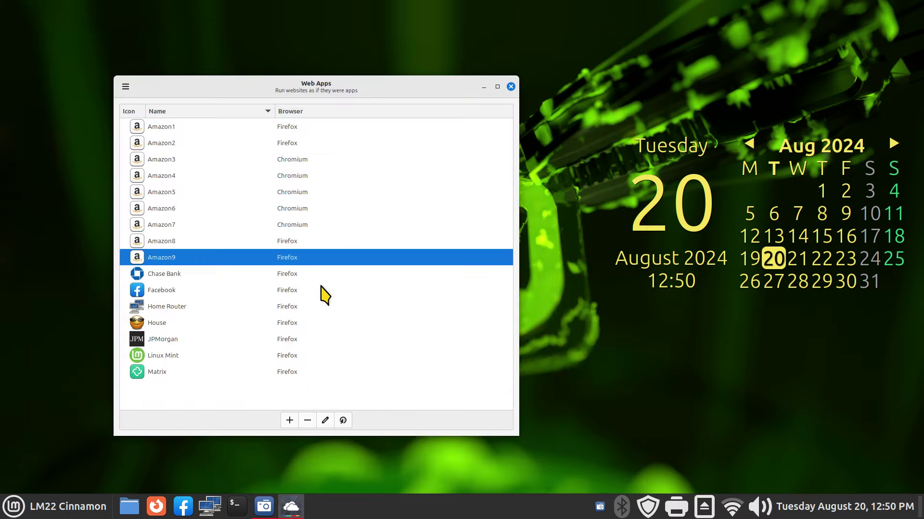
click(325, 420)
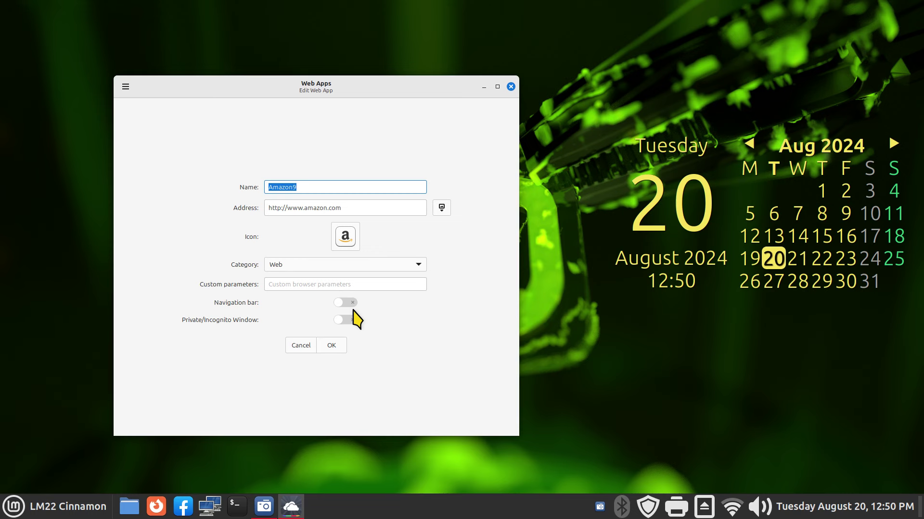
click(330, 349)
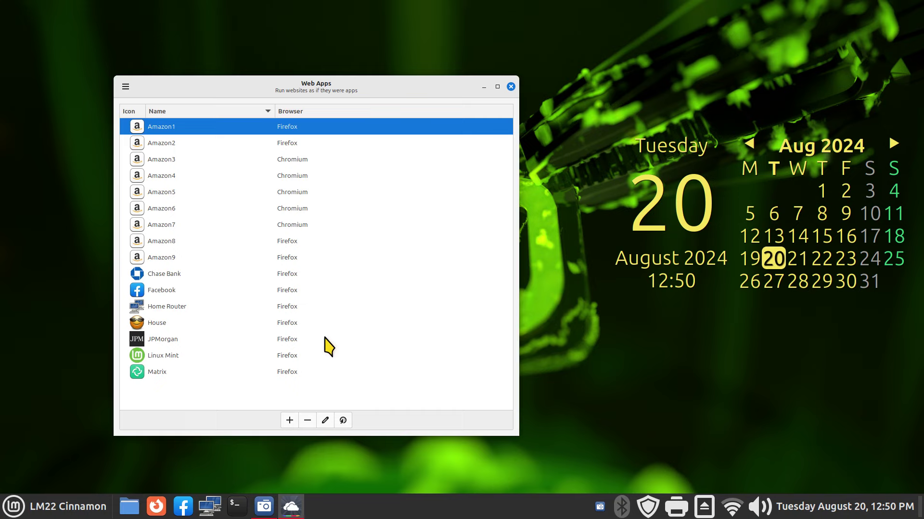
Launch the Chase Bank web app to view its site, and close its window.
double_click(179, 277)
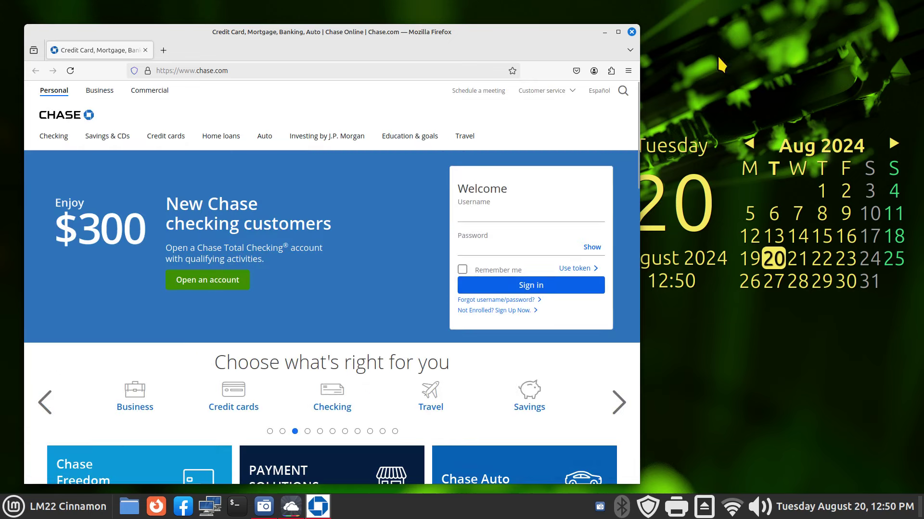
click(631, 32)
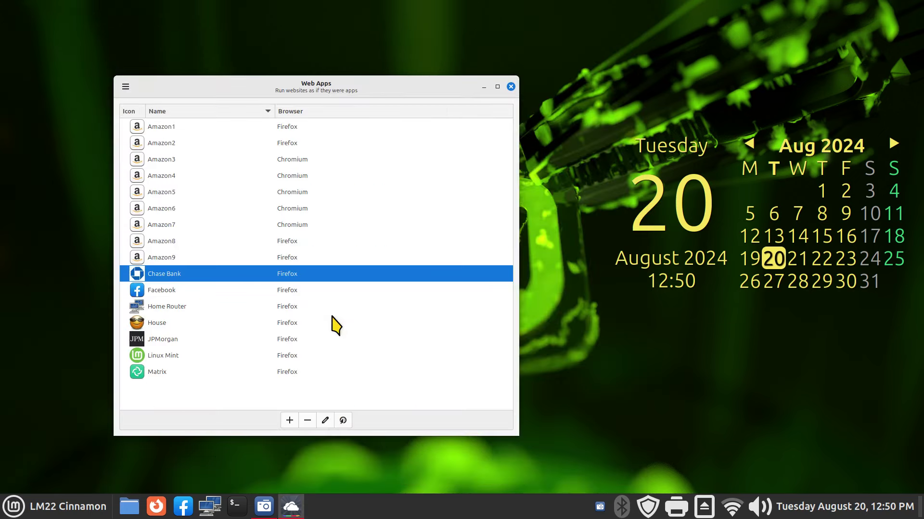
Delete the Facebook web app from the list and confirm the removal.
click(192, 292)
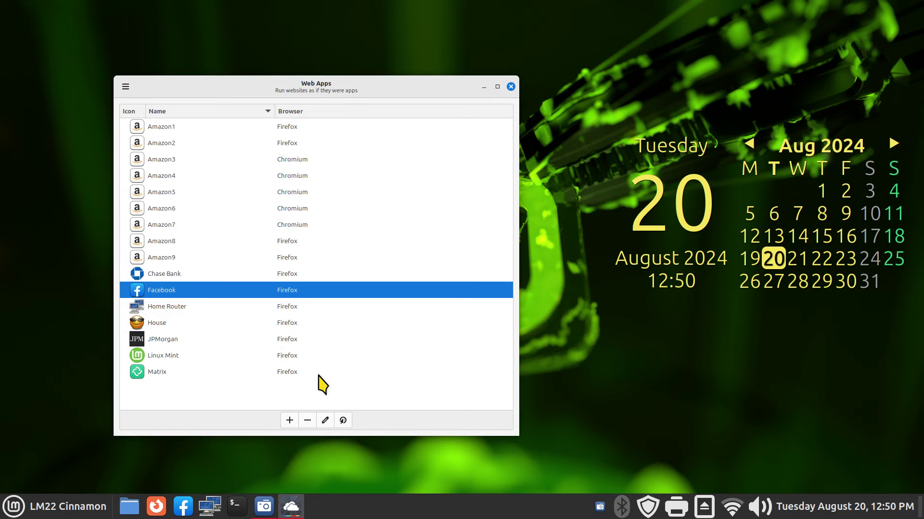
click(308, 420)
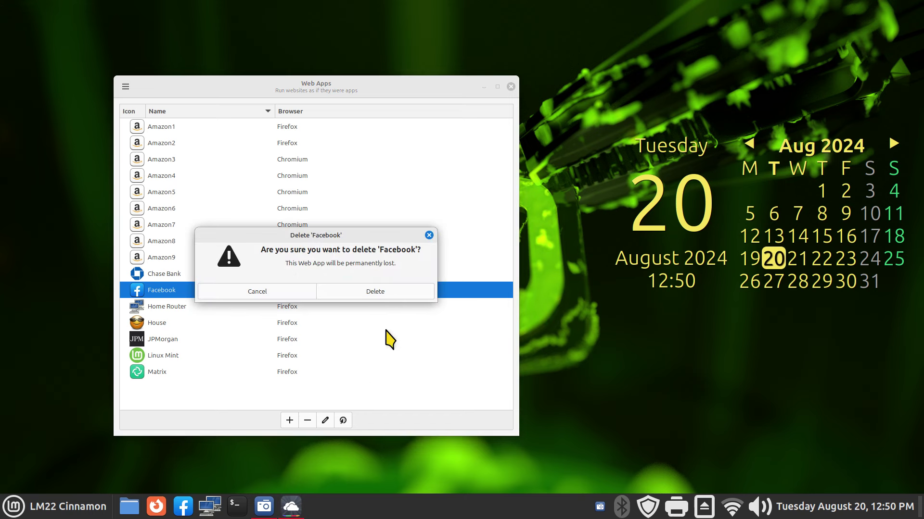
click(388, 295)
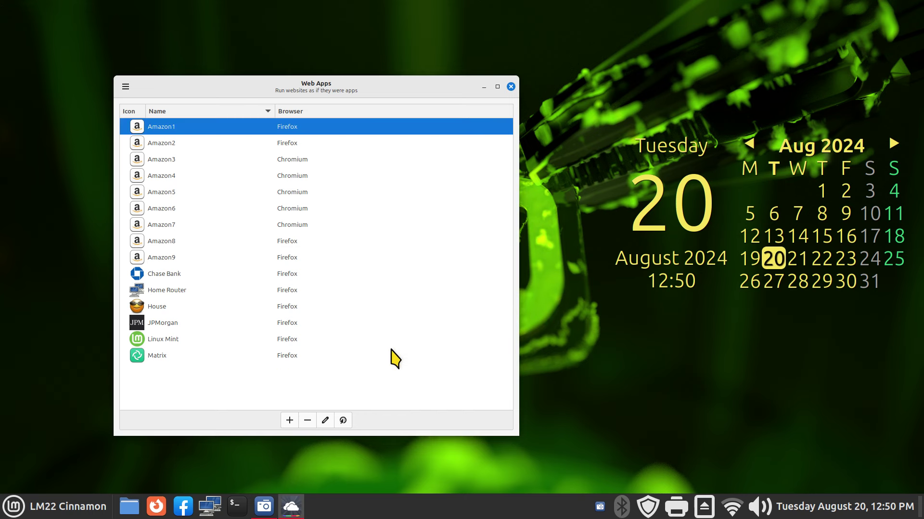
Select the Home Router entry, open its pinned web app to view the router login page, and close it.
click(260, 289)
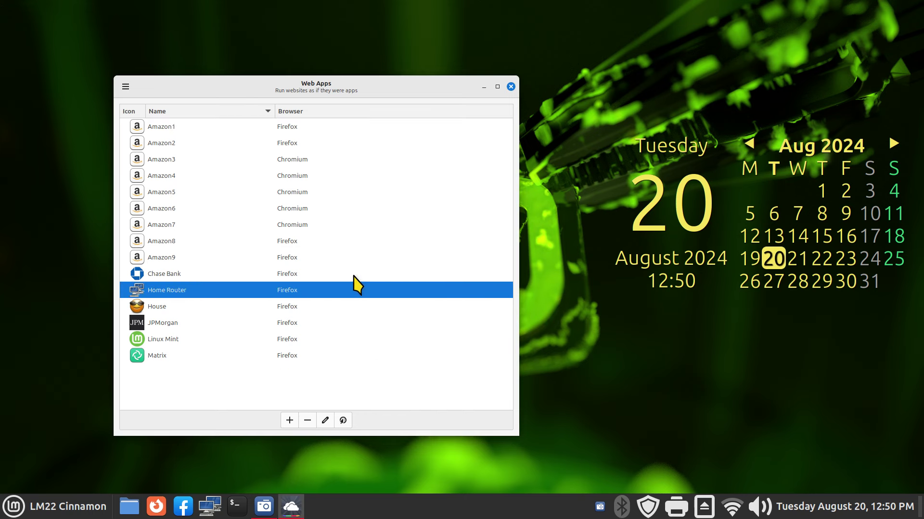
click(209, 507)
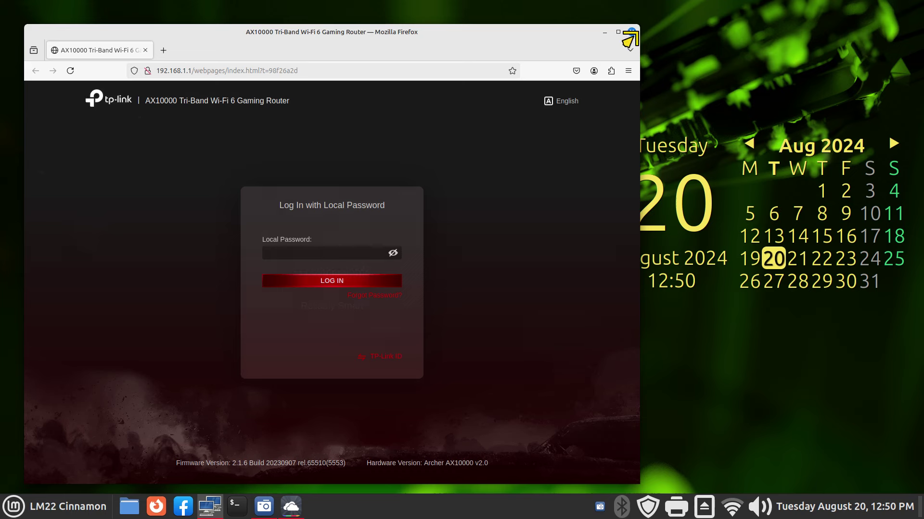
click(631, 32)
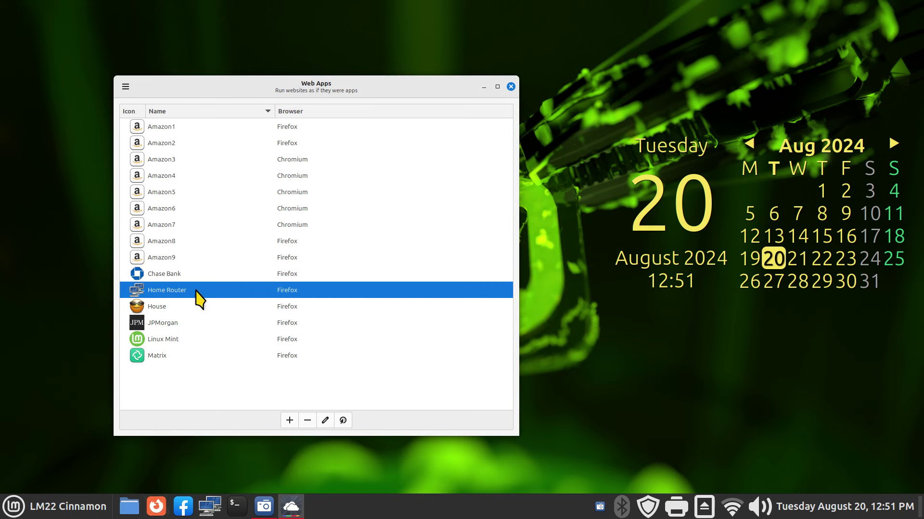
Point out the pinned Home Router launcher, and check the list of available wireless networks.
click(213, 501)
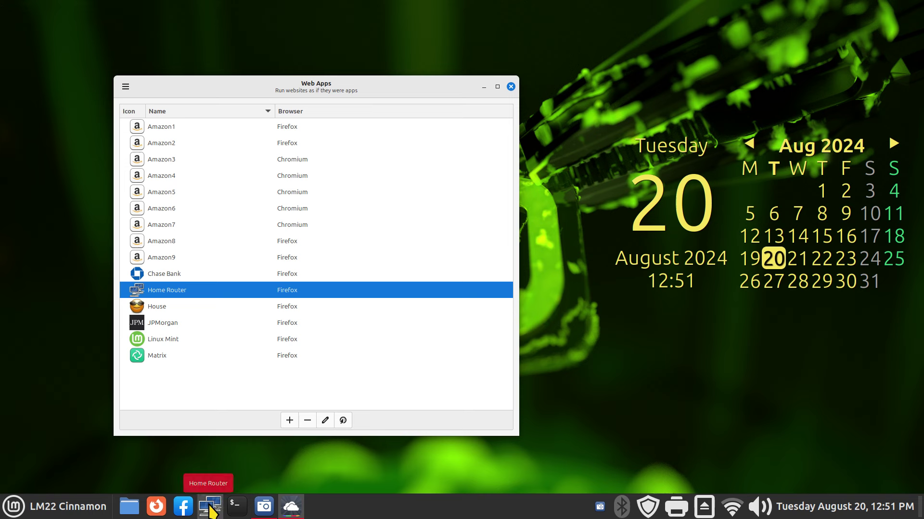
click(731, 514)
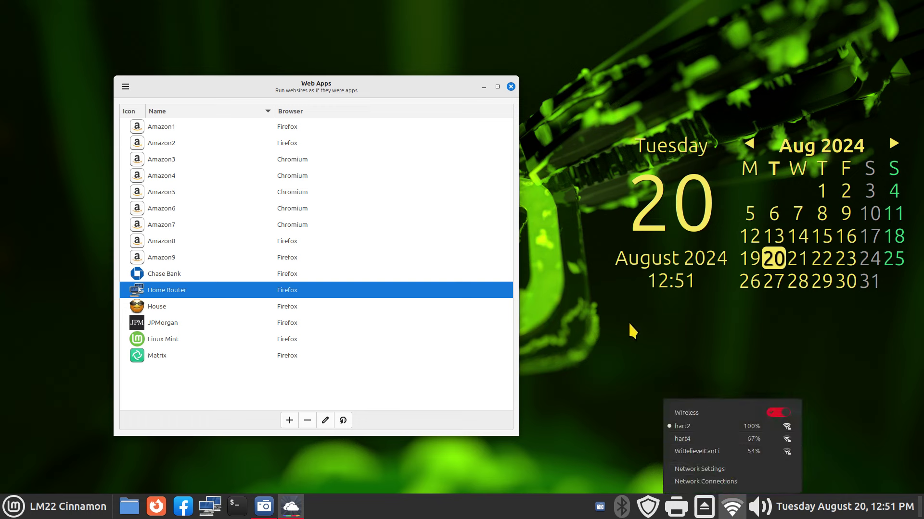
click(570, 337)
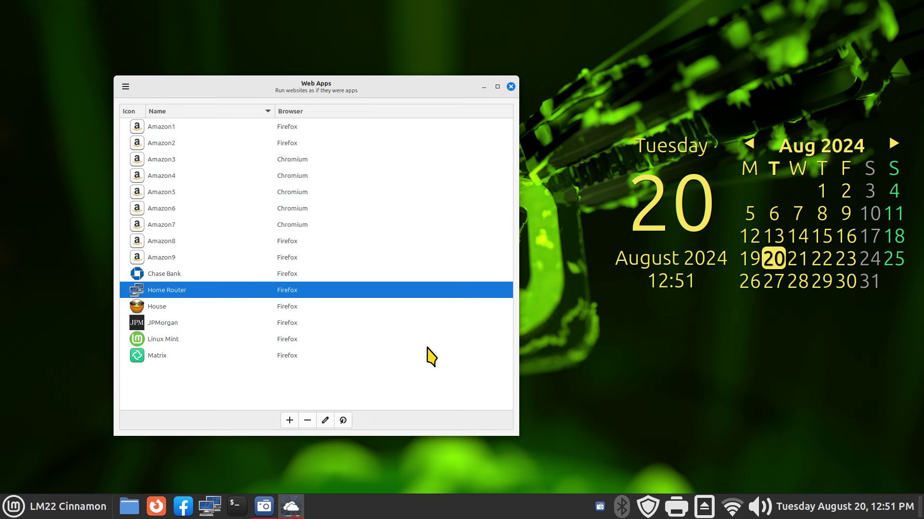
Copy the address 192.168.1.1 from the Home Router web app's settings, and leave them without saving.
click(325, 421)
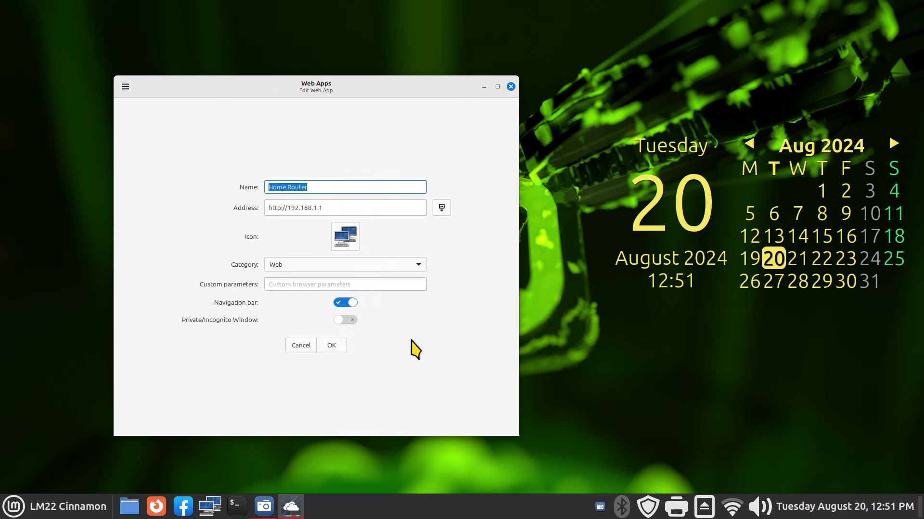
drag(288, 208, 336, 210)
key(ctrl+c)
right_click(306, 208)
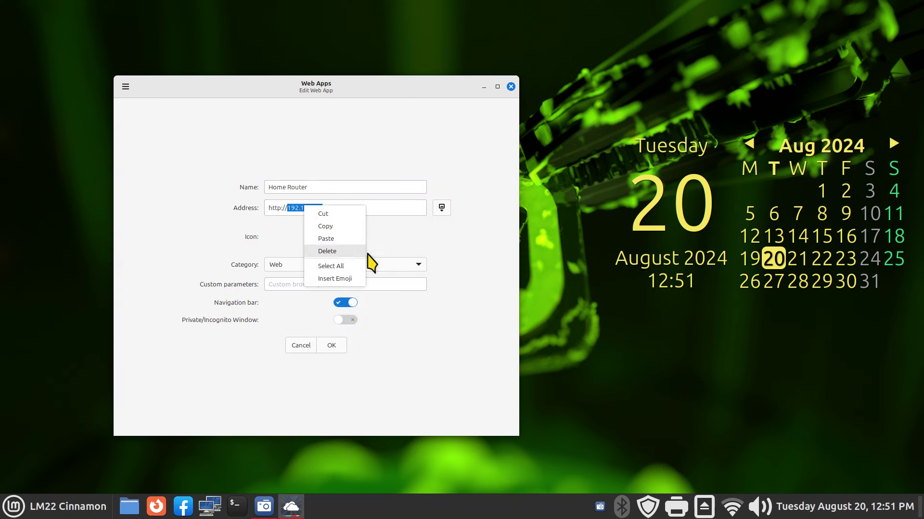
click(339, 227)
click(301, 346)
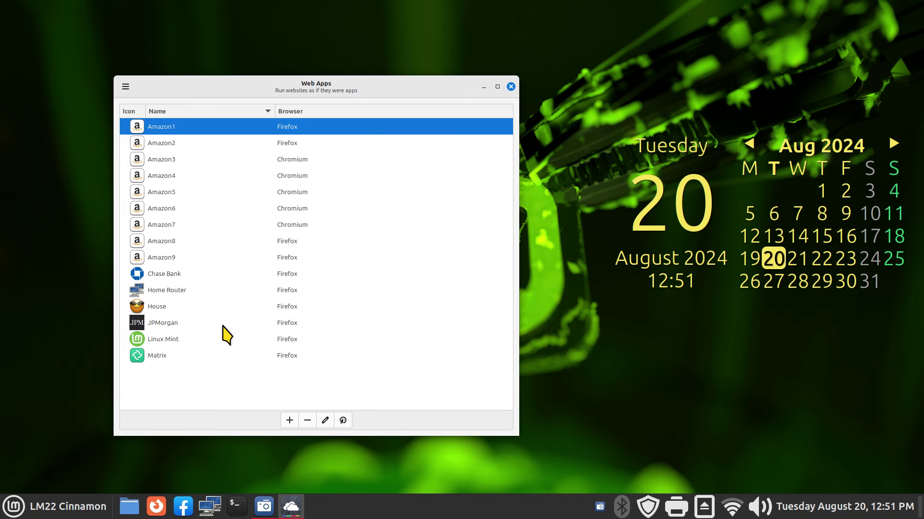
Start a new web app with the copied address 192.168.1.1 and the name Home Router 2.
click(168, 291)
click(289, 420)
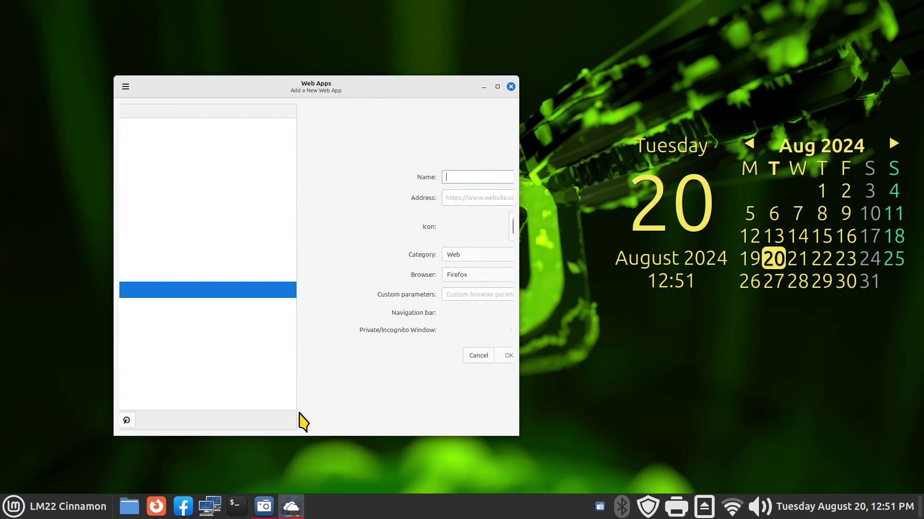
click(292, 197)
right_click(296, 202)
click(320, 226)
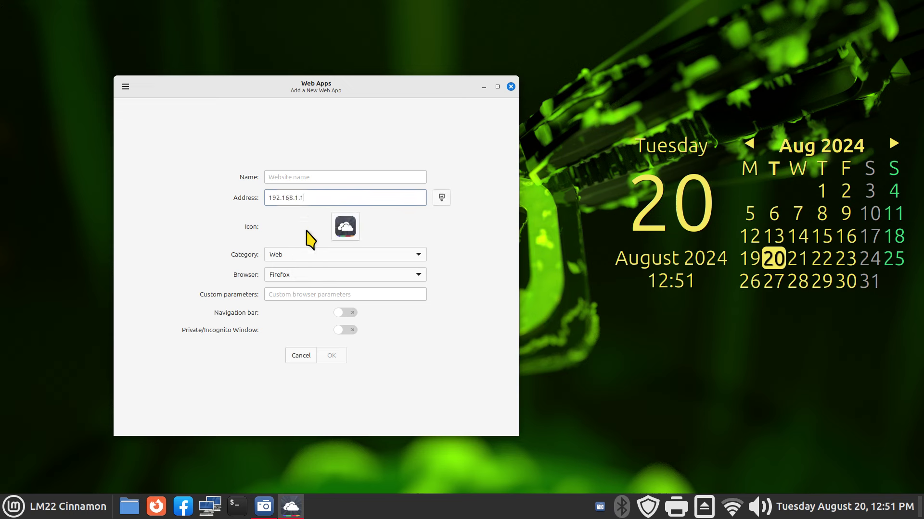
click(299, 177)
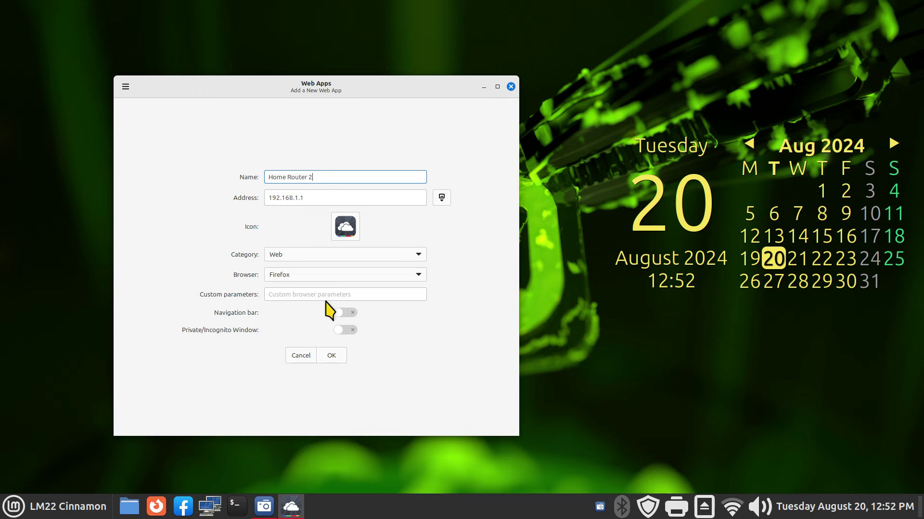
double_click(301, 199)
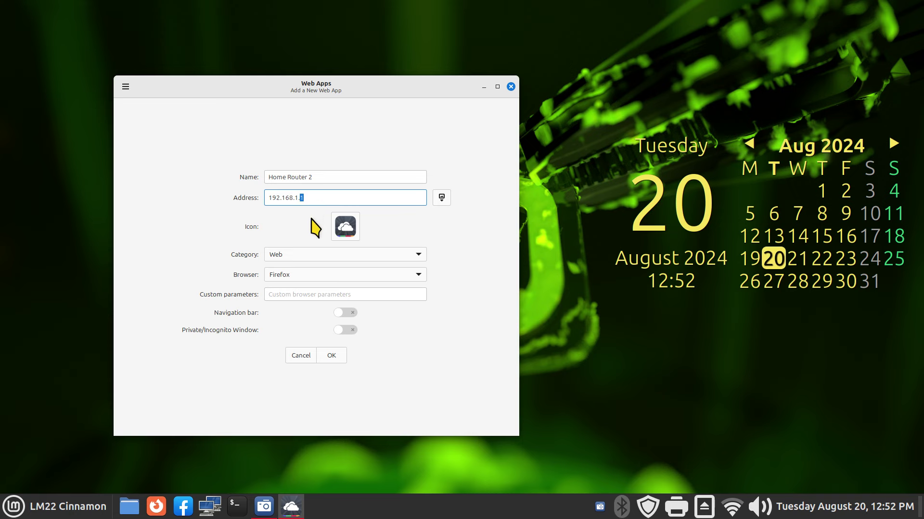
Search the available icons for "network" and assign the grey two-monitor network-transmit-receive icon to Home Router 2.
click(345, 227)
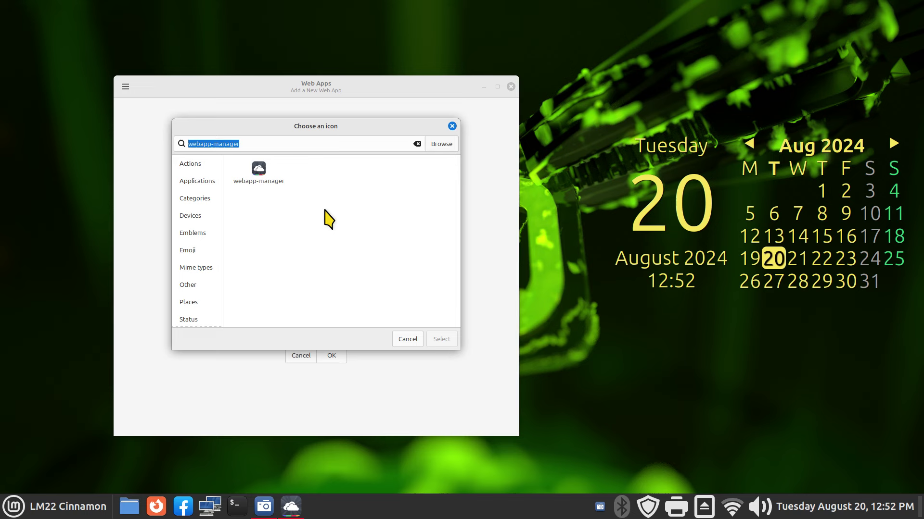
click(194, 250)
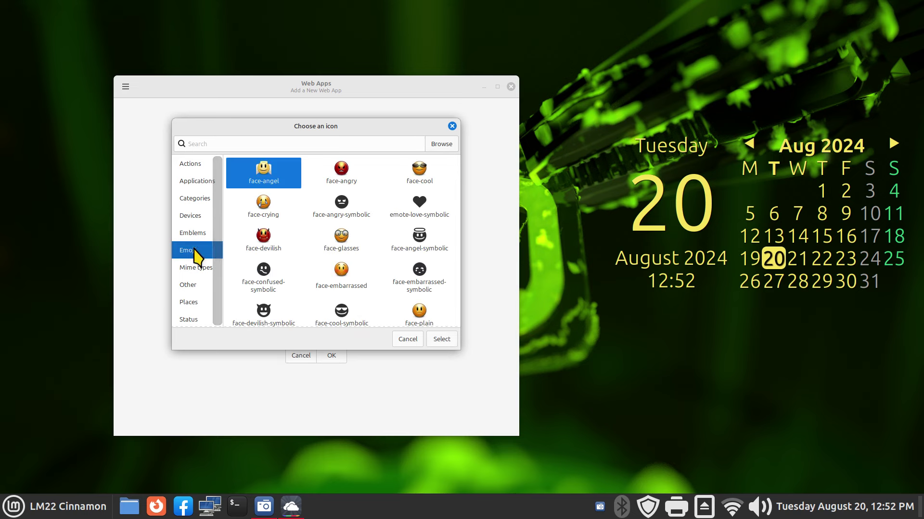
click(224, 143)
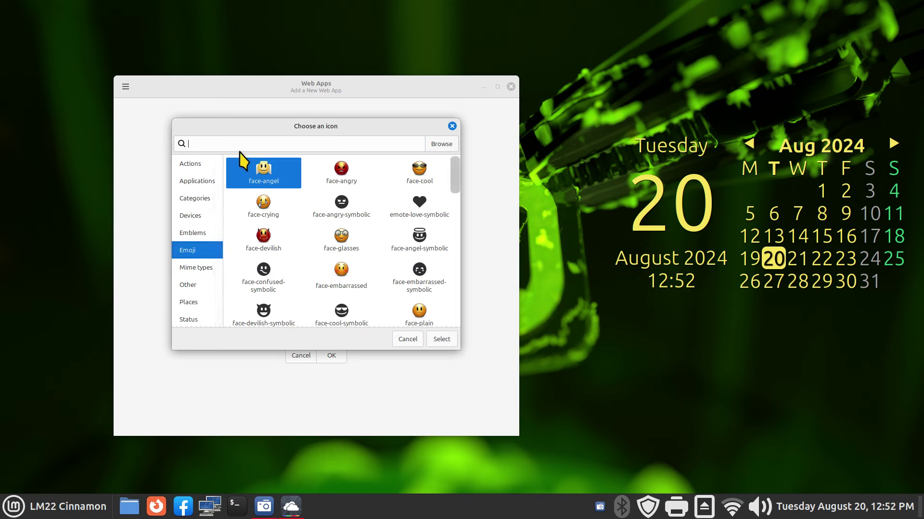
text(ne)
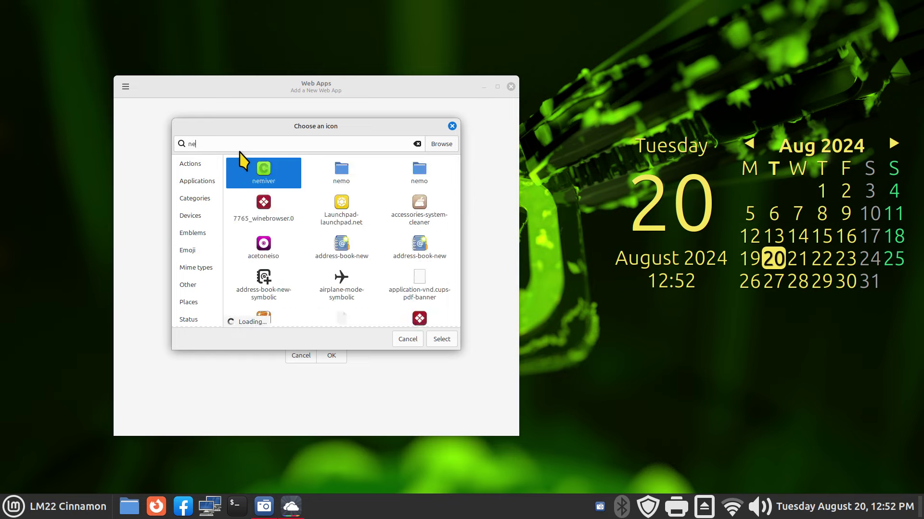
text(twork)
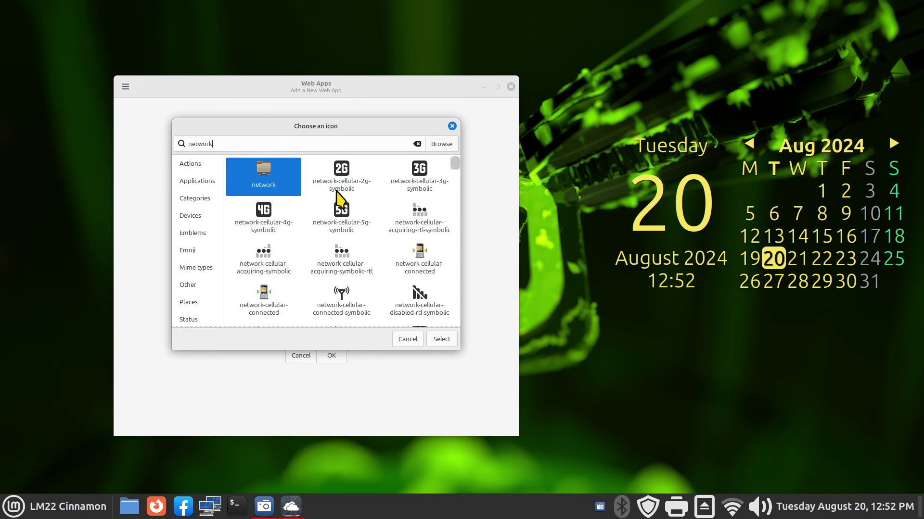
scroll(385, 253, down, 4)
scroll(385, 253, down, 6)
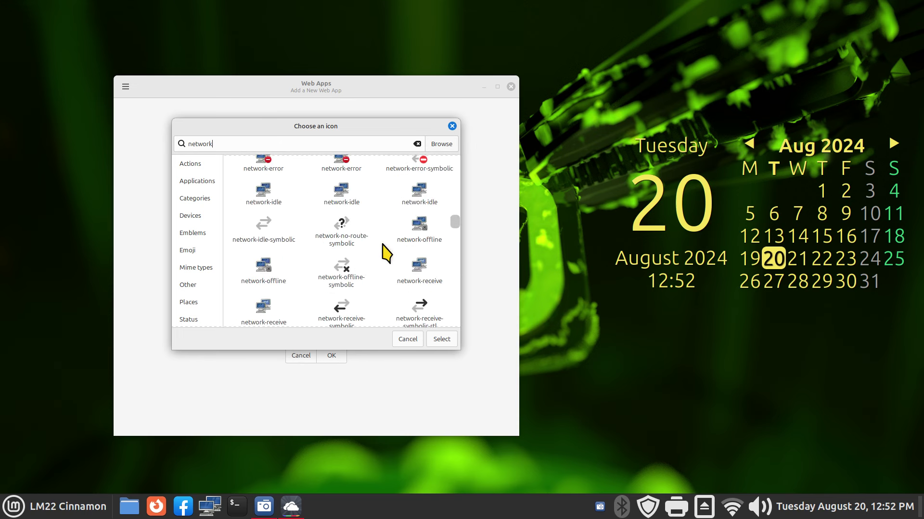
scroll(384, 253, down, 5)
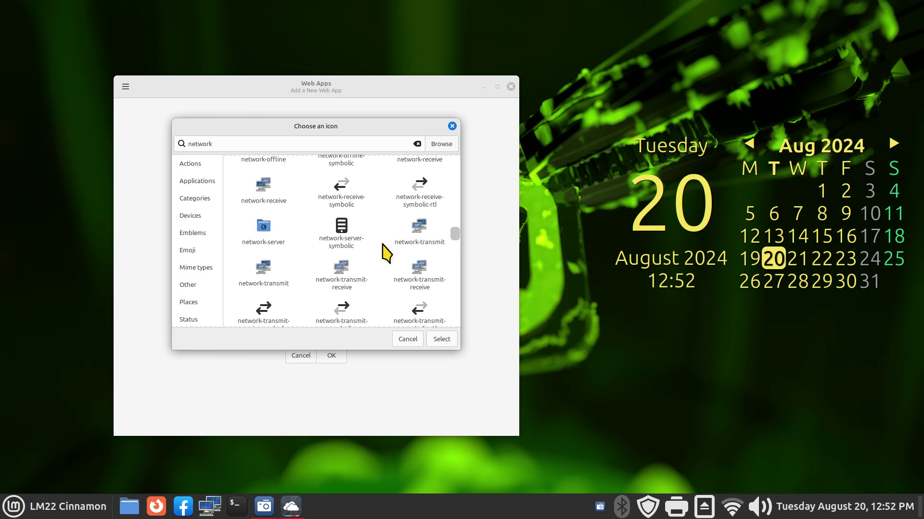
click(430, 284)
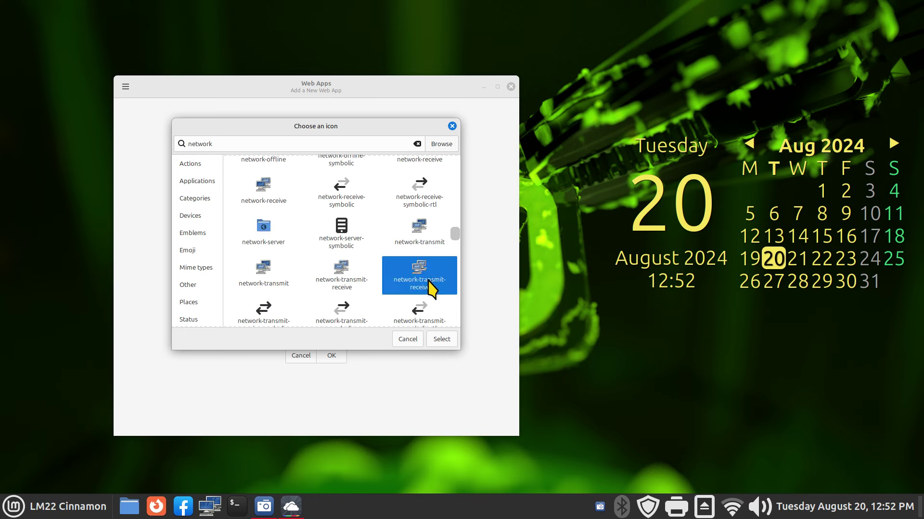
click(439, 338)
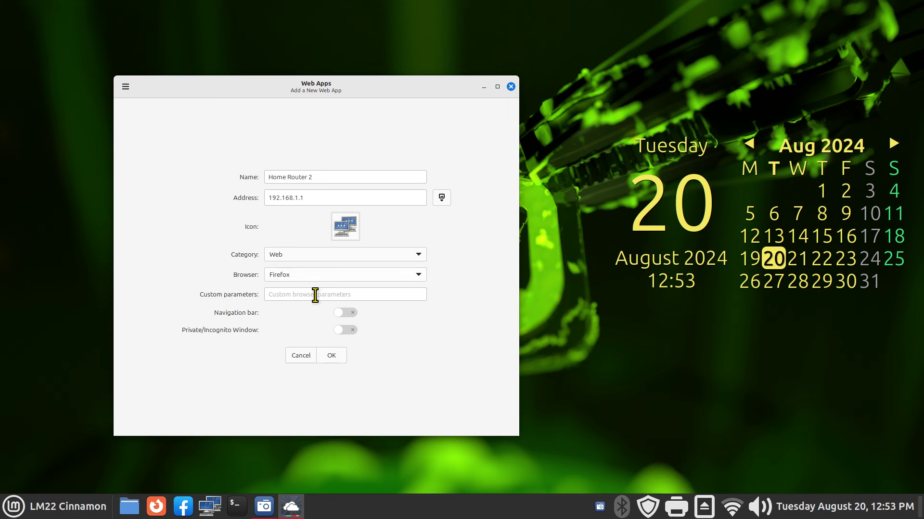
Save Home Router 2 as a Firefox web app with its navigation bar enabled, and launch it.
click(347, 313)
click(333, 356)
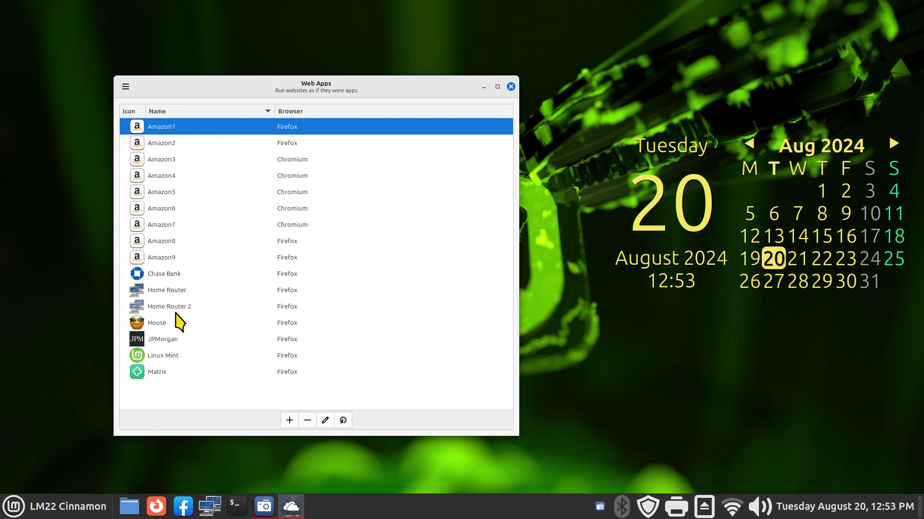
click(139, 307)
double_click(139, 306)
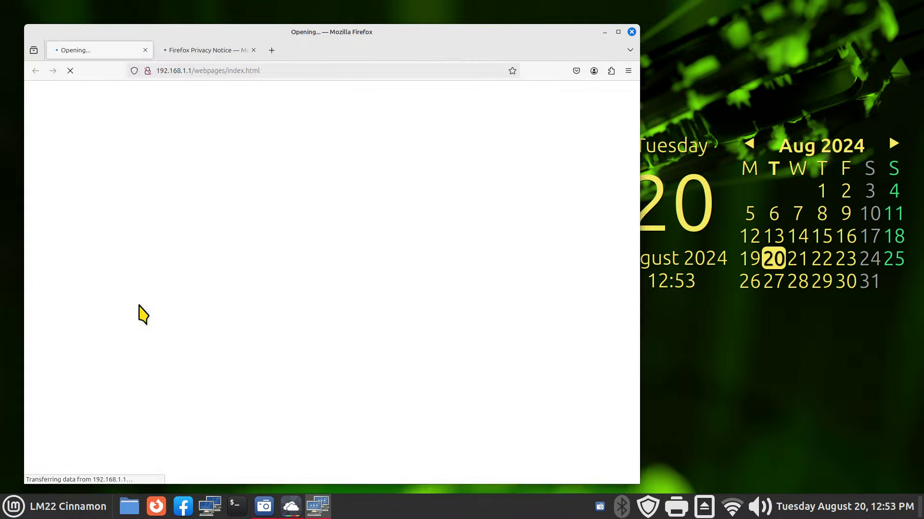
Close the router page and its extra privacy notice tab, and add Home Router 2 from the Web category to the panel.
click(254, 50)
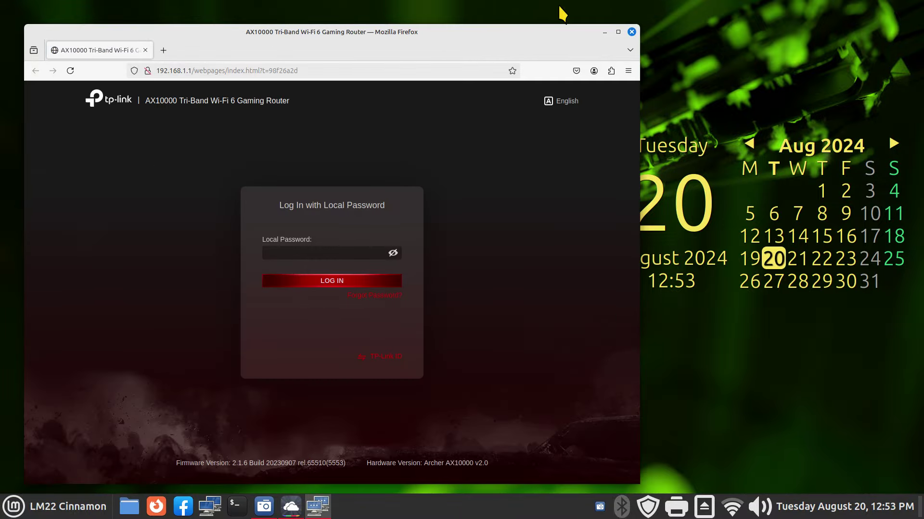
click(632, 32)
click(14, 506)
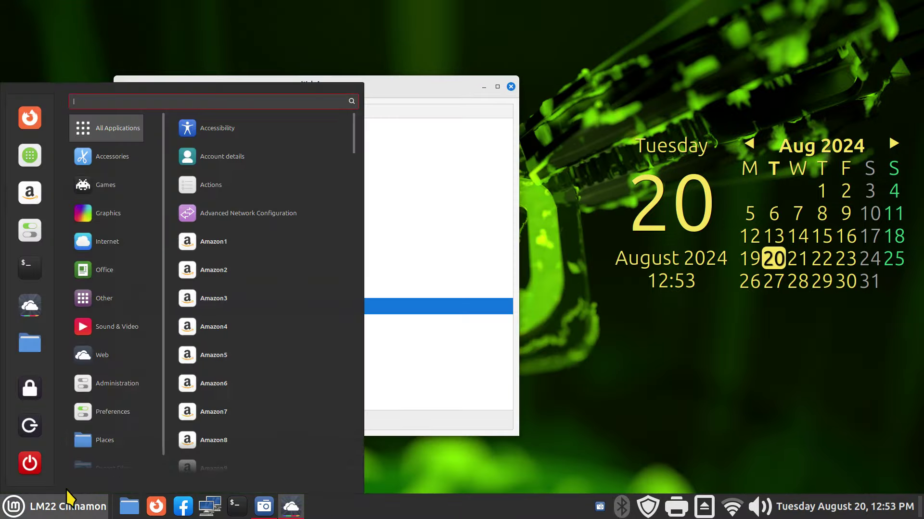
mouse_move(109, 369)
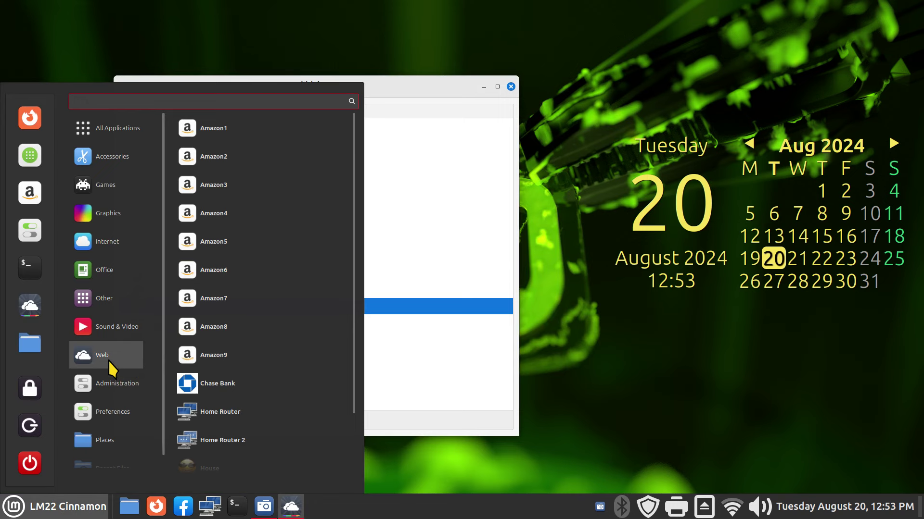
scroll(219, 397, down, 1)
click(192, 401)
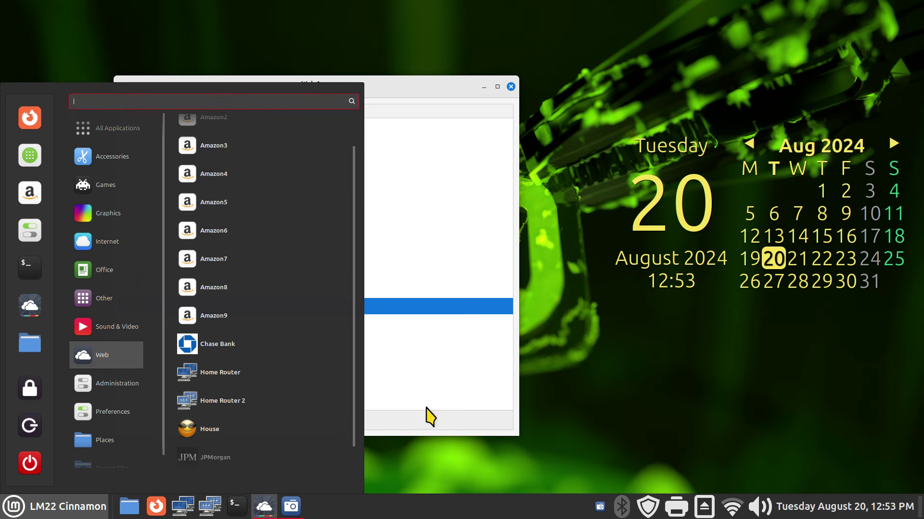
click(528, 414)
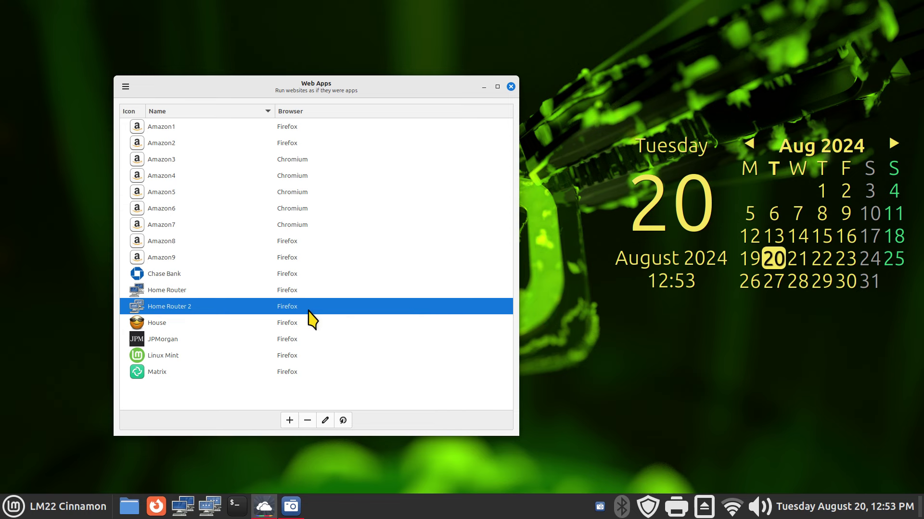
click(325, 420)
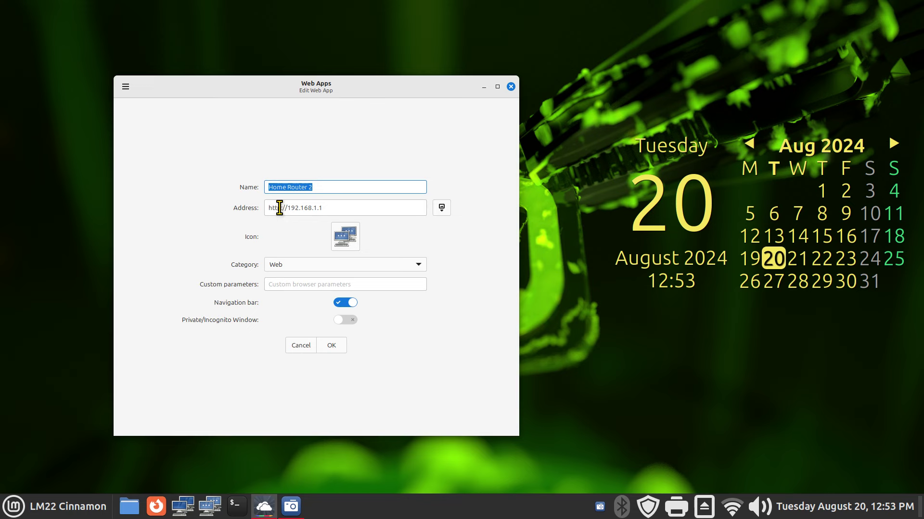
click(278, 208)
text(s)
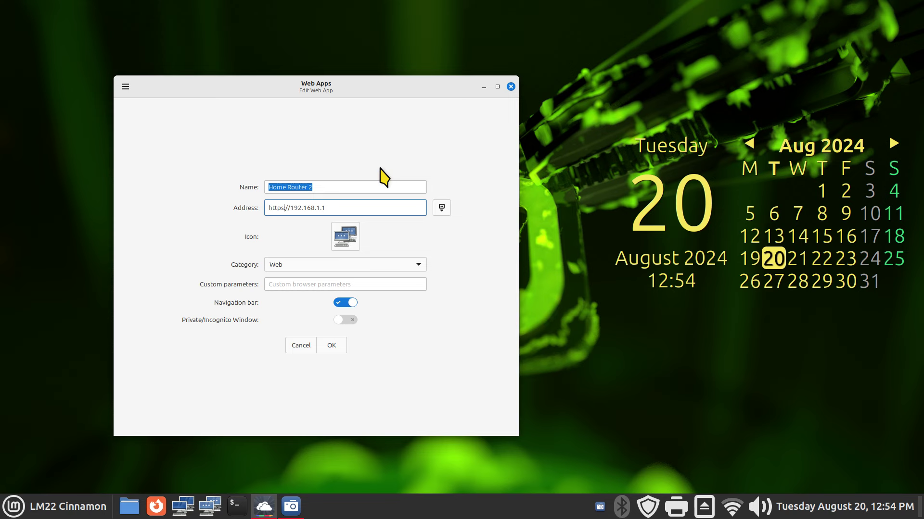
click(331, 348)
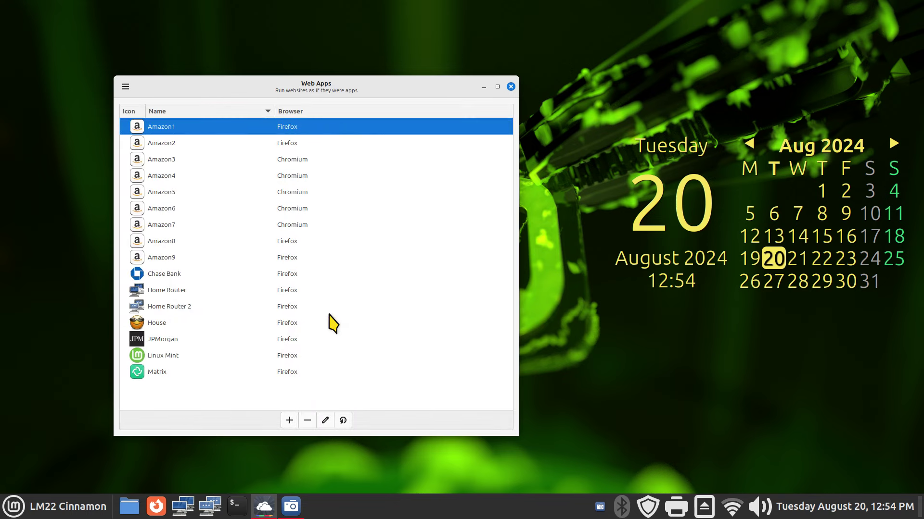
click(208, 505)
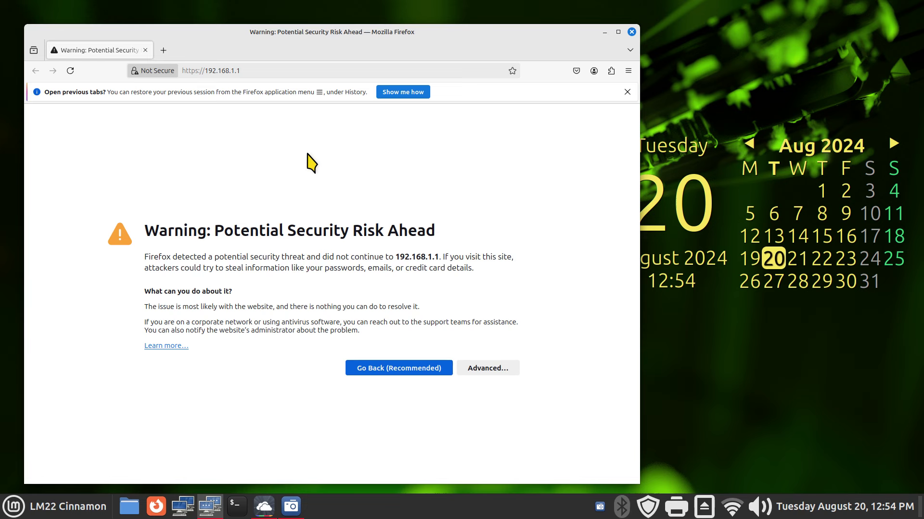
click(632, 31)
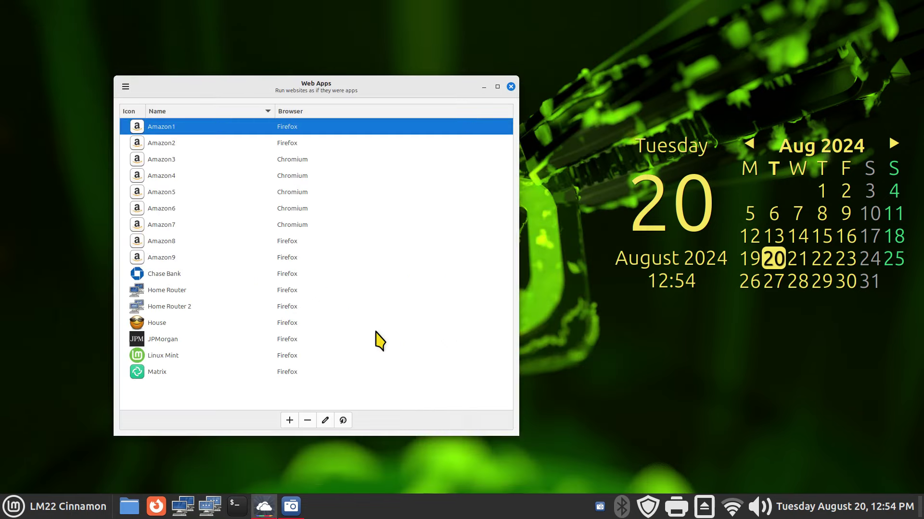
click(163, 309)
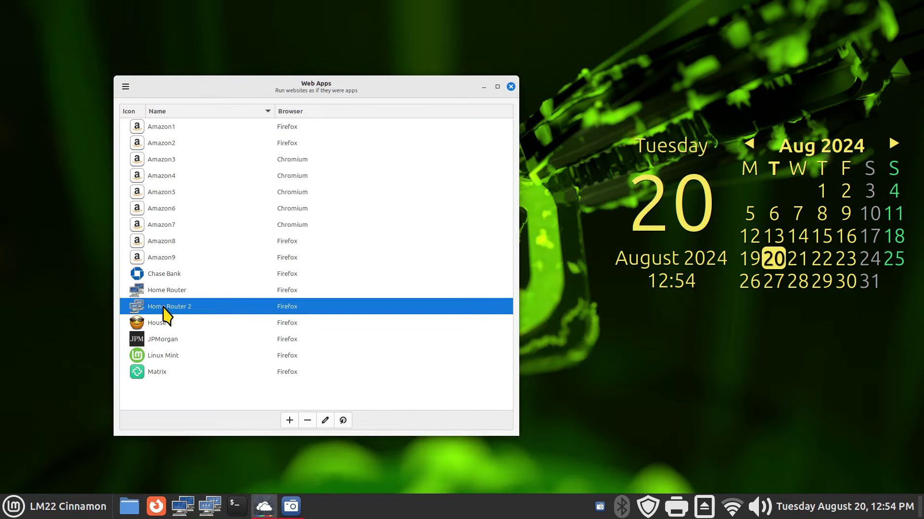
click(326, 419)
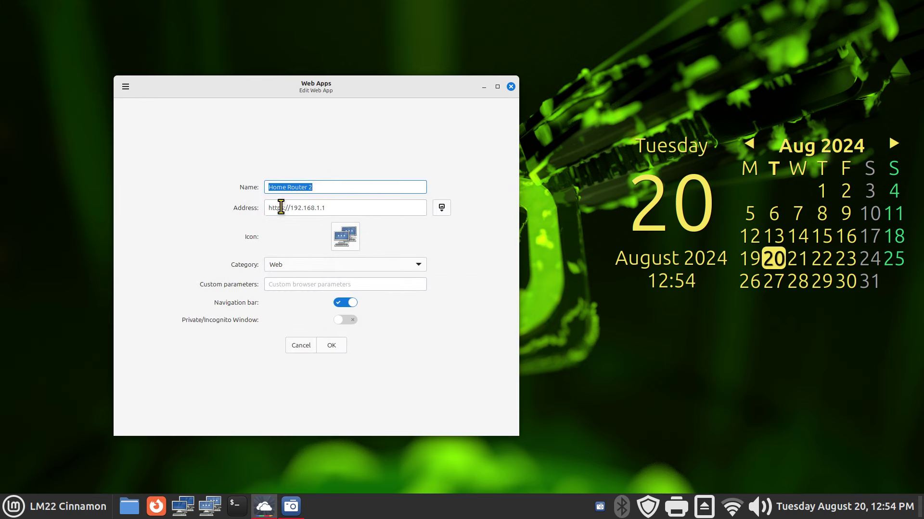
click(283, 209)
key(Delete)
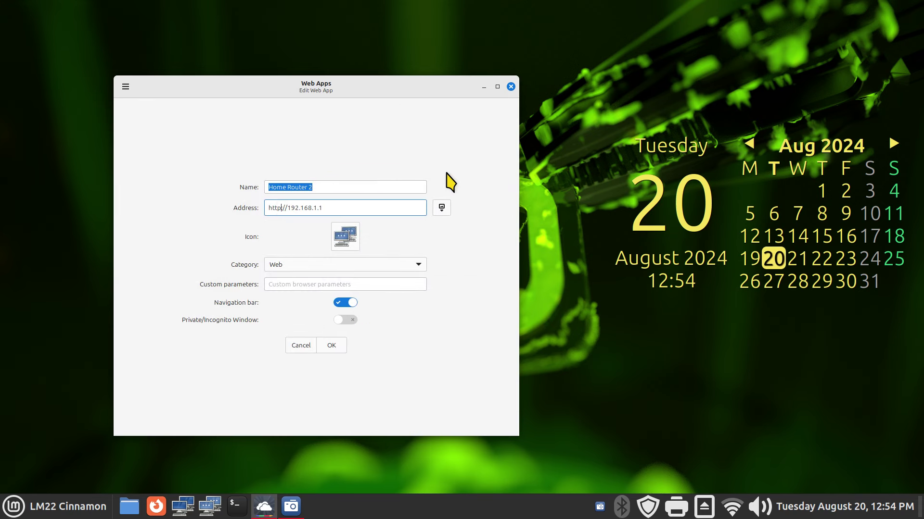
click(331, 345)
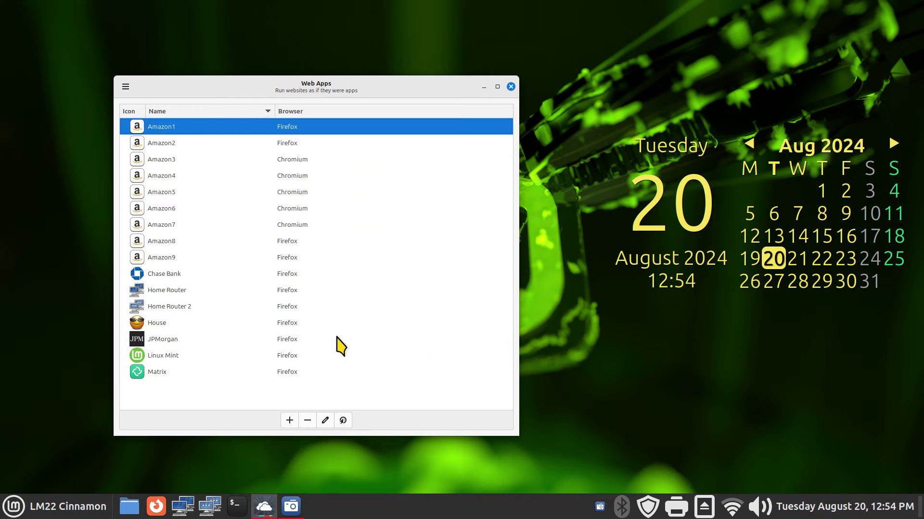
click(210, 505)
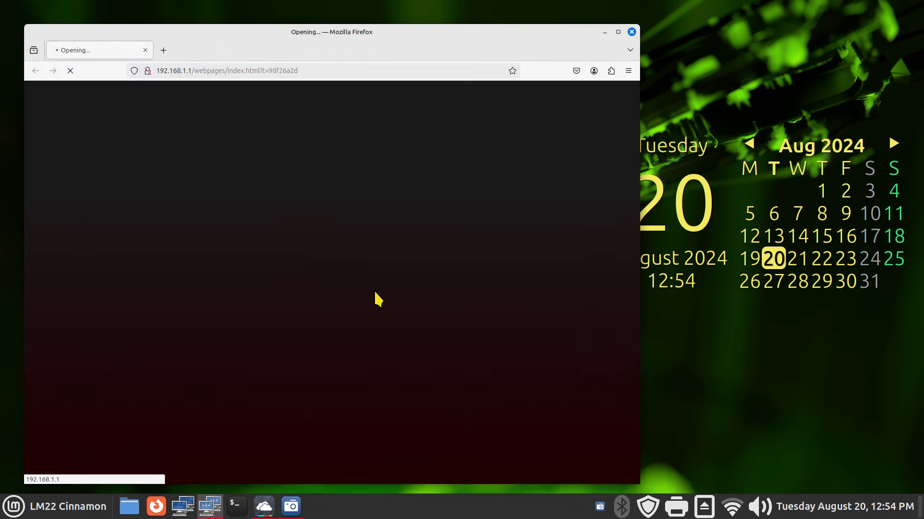
click(631, 32)
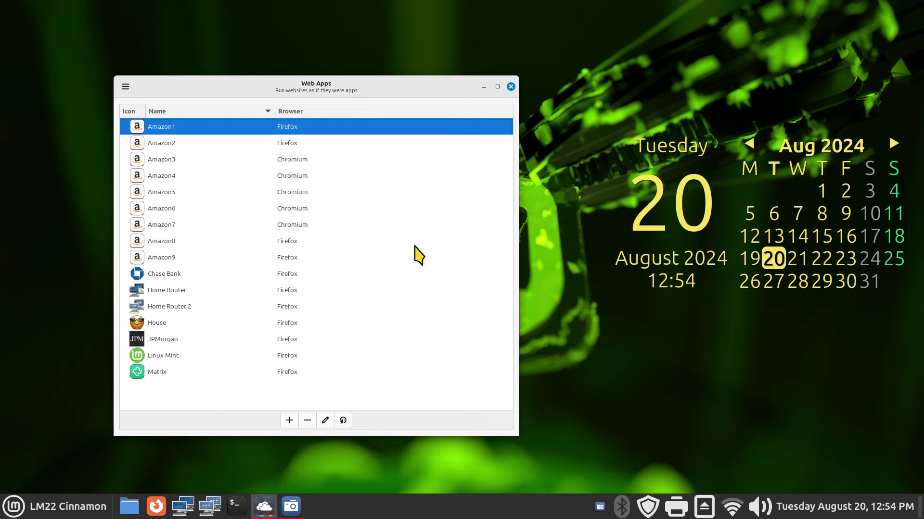
click(177, 327)
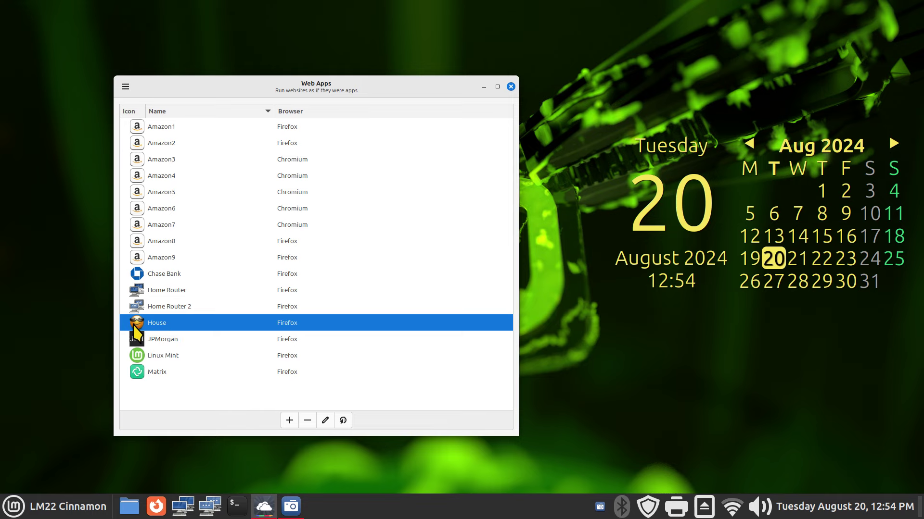
double_click(161, 324)
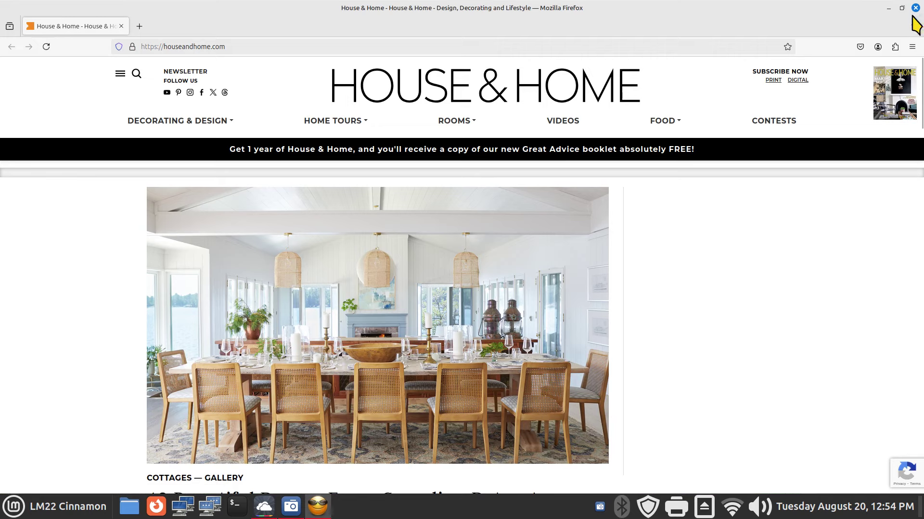
click(231, 47)
drag(231, 46, 145, 46)
right_click(165, 43)
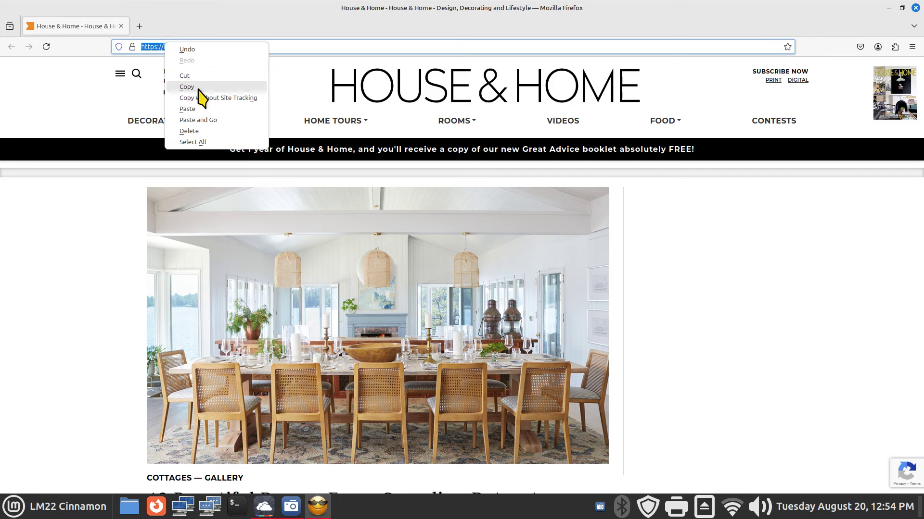
click(193, 87)
click(915, 8)
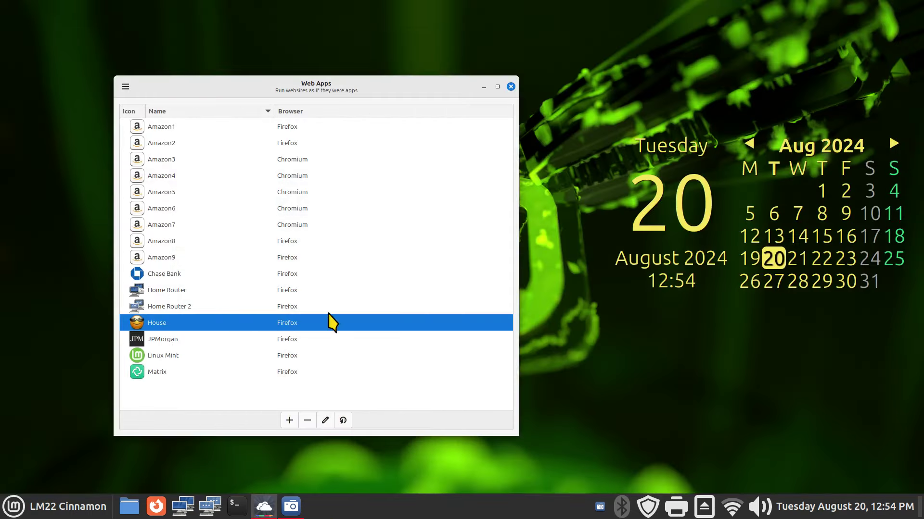
click(289, 420)
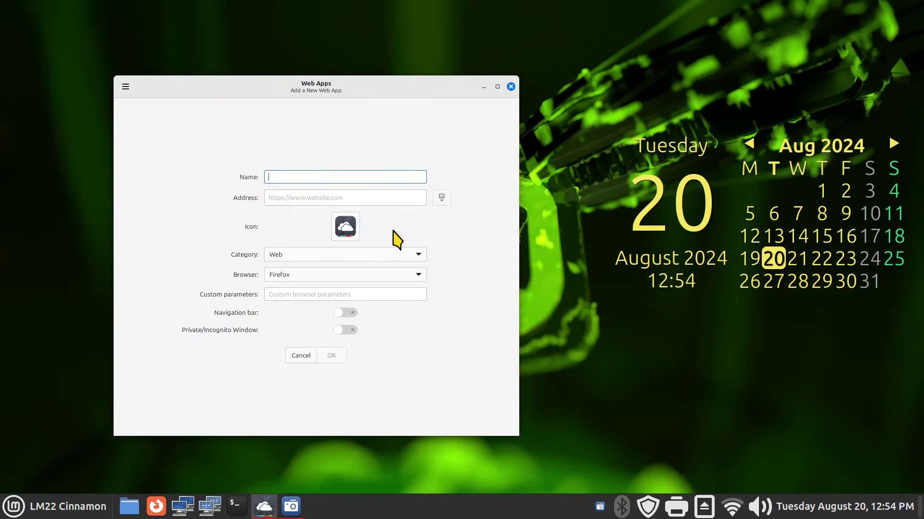
click(286, 198)
right_click(293, 203)
click(311, 231)
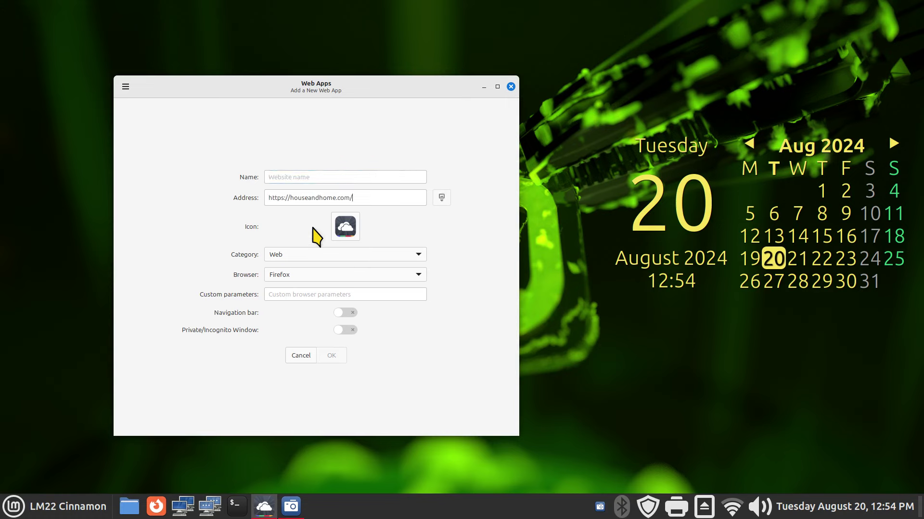
click(303, 177)
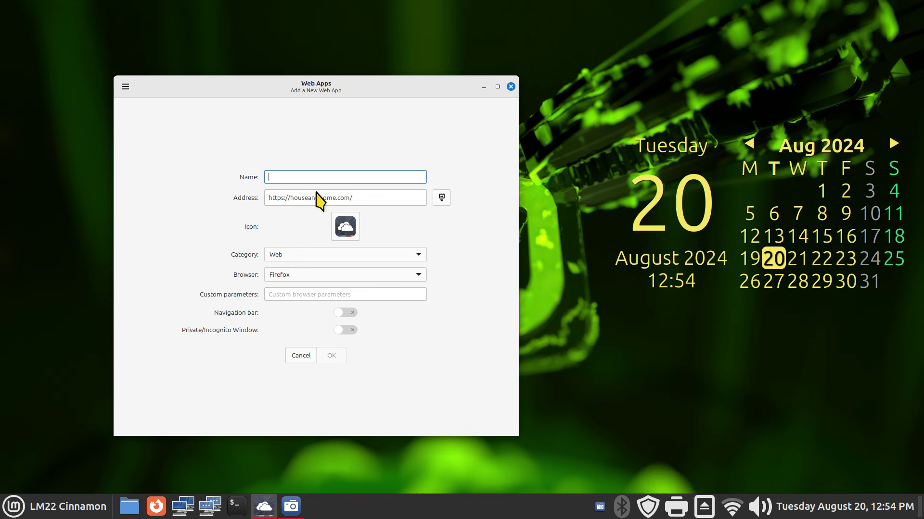
text(Home 2)
Try to fetch the website's own icons for Home 2, and assign it the face-smile-big emoji icon.
click(443, 203)
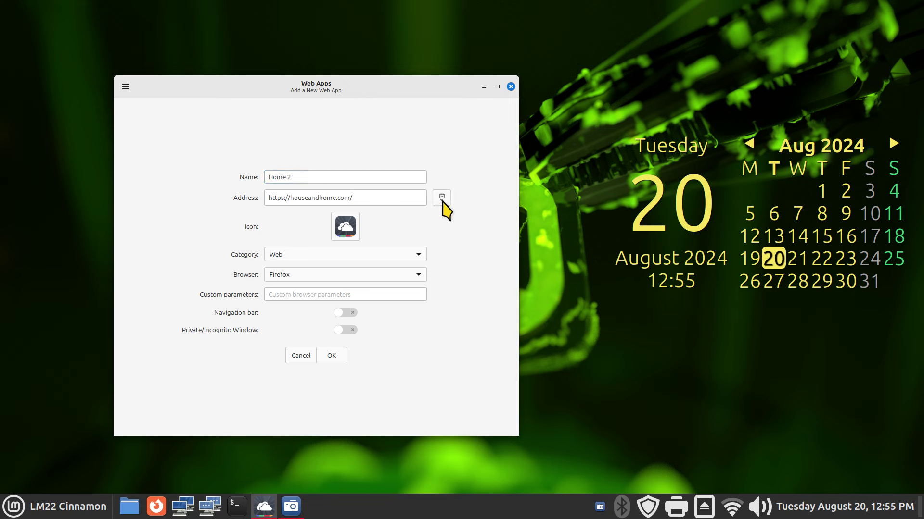
click(442, 203)
click(345, 226)
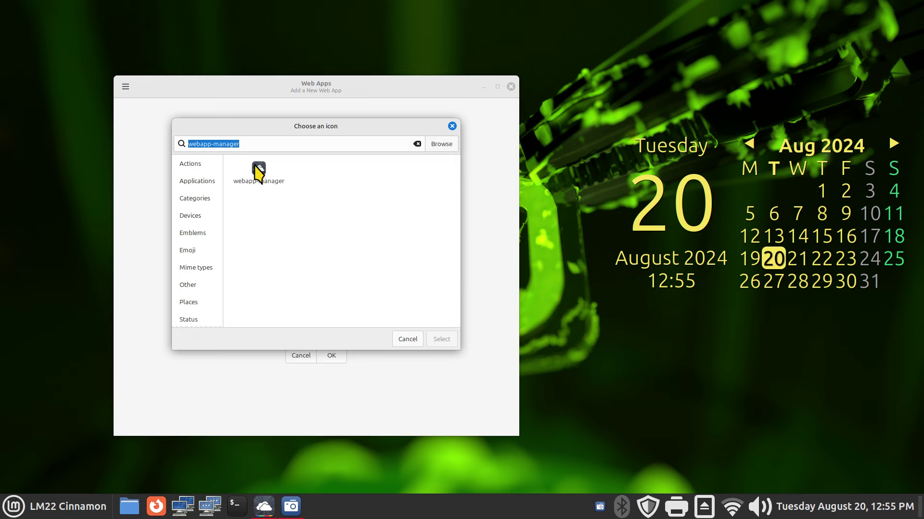
click(197, 251)
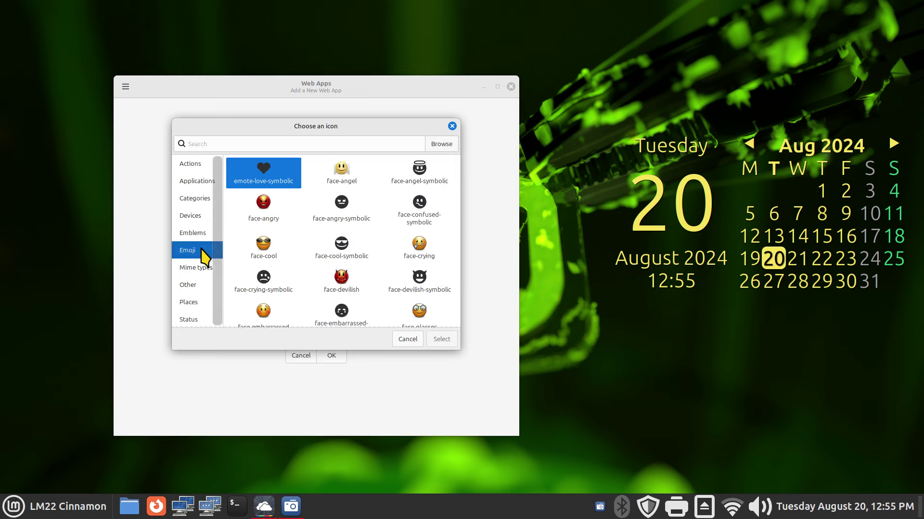
scroll(380, 293, down, 3)
scroll(383, 289, down, 8)
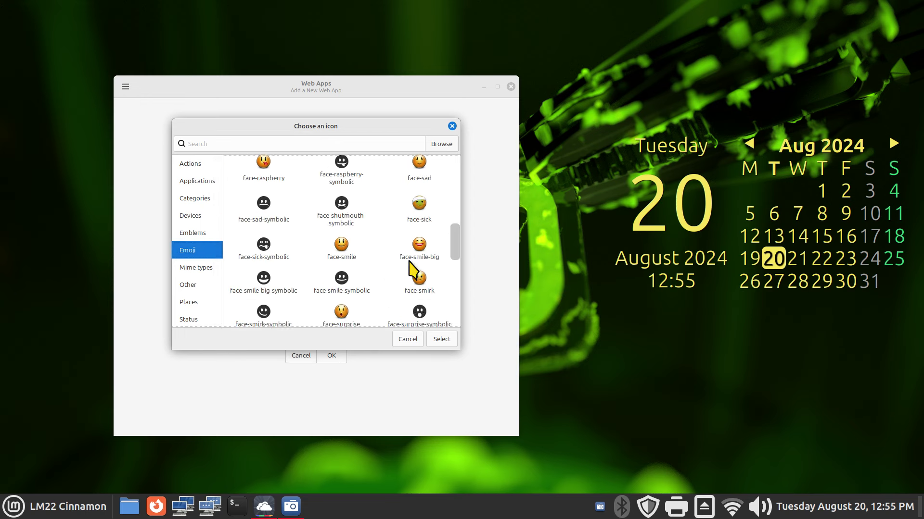
click(419, 246)
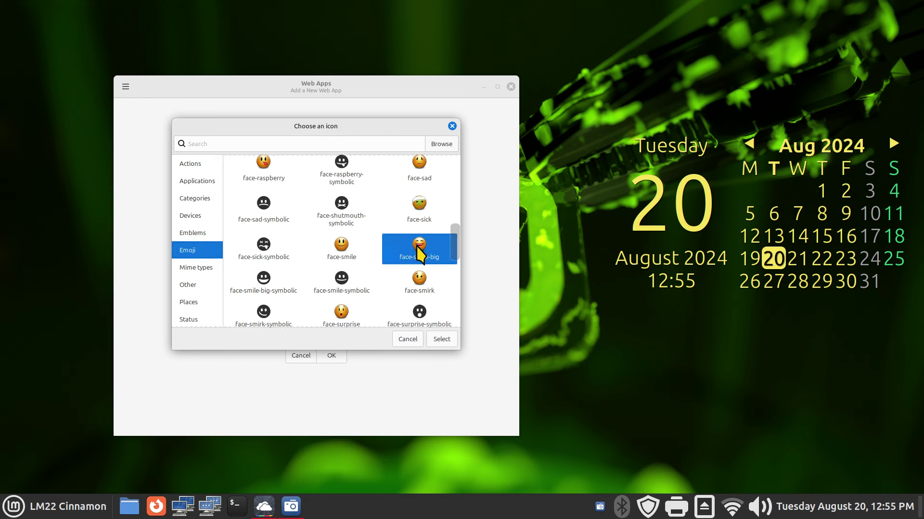
click(443, 338)
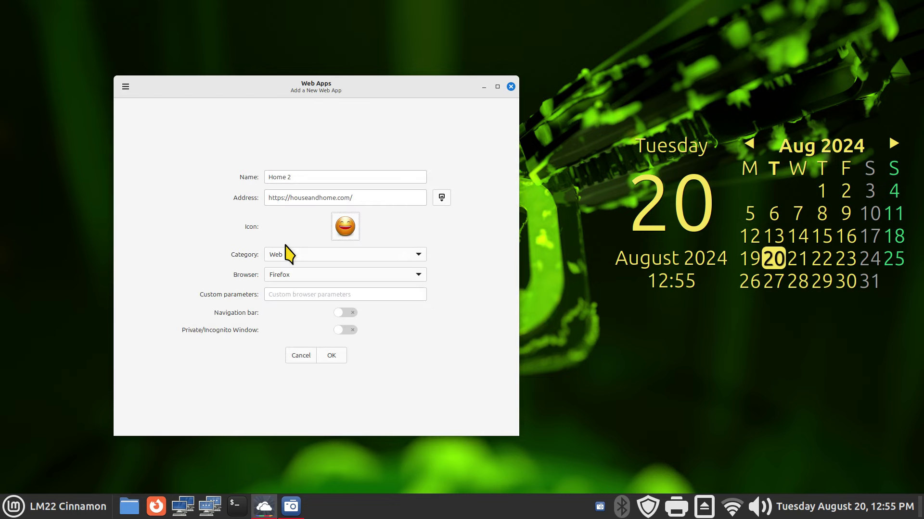
Save Home 2 as a Firefox web app with its navigation bar enabled, launch it, and close its window.
click(346, 313)
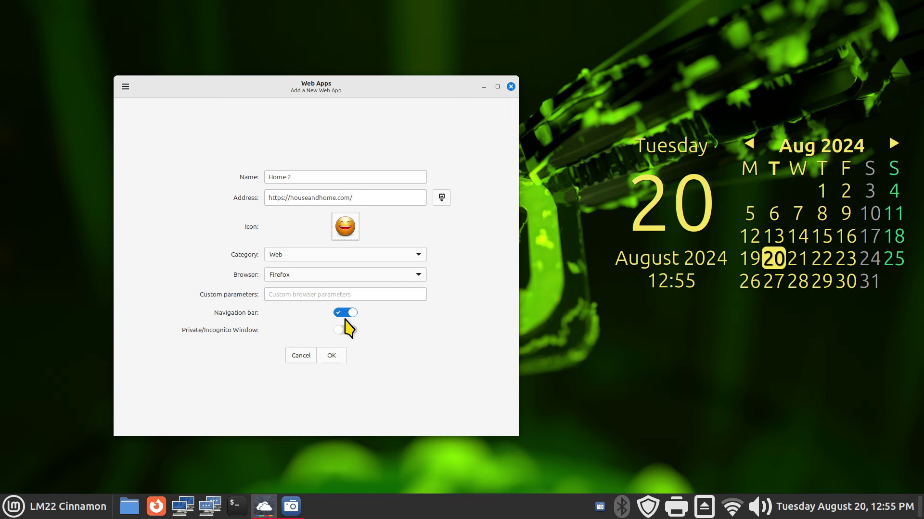
click(334, 355)
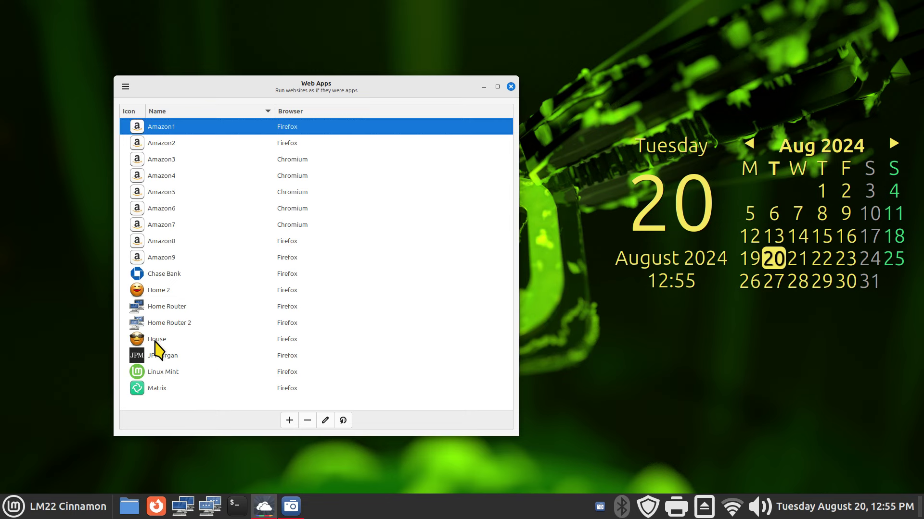
click(139, 289)
double_click(149, 291)
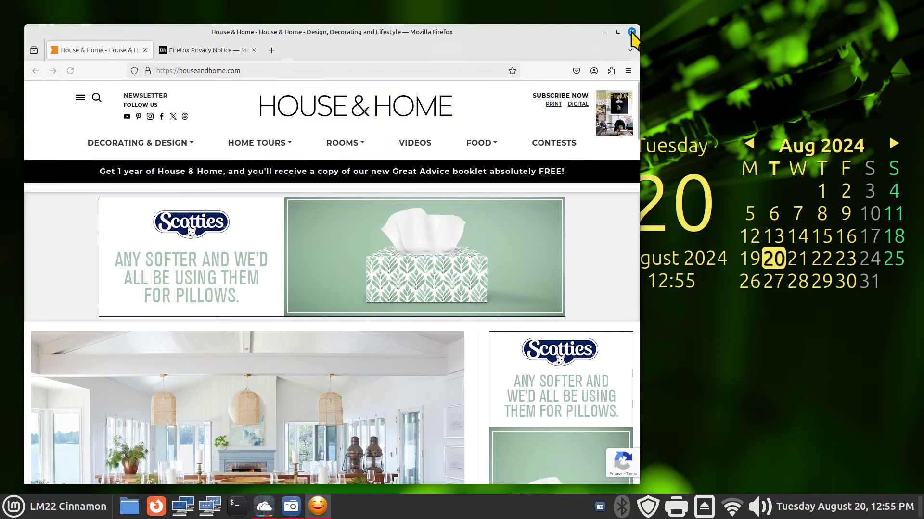
click(631, 32)
Launch the House web app to compare it with Home 2, close it, and select Chase Bank in the list.
click(150, 341)
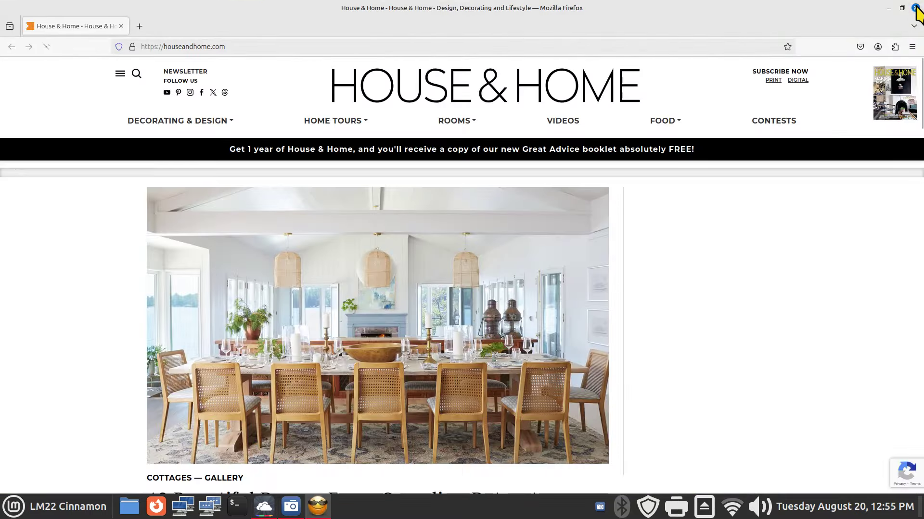
click(914, 7)
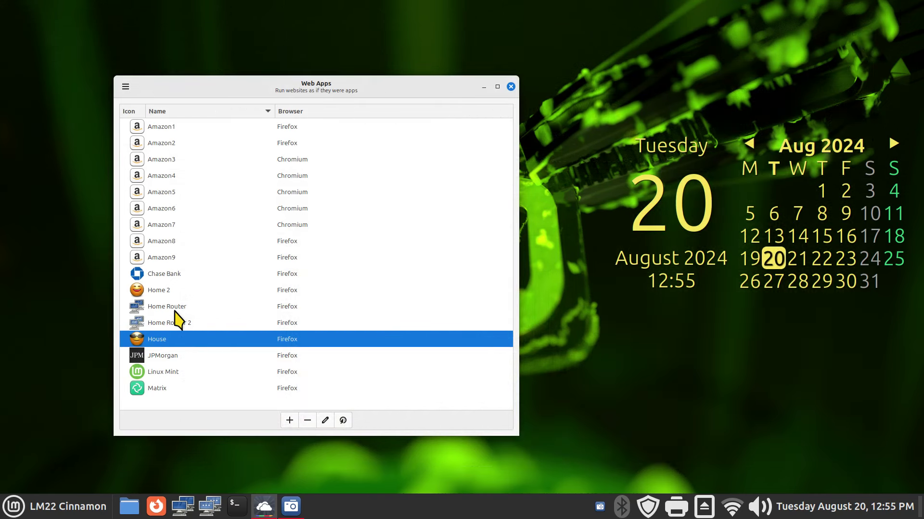
click(177, 276)
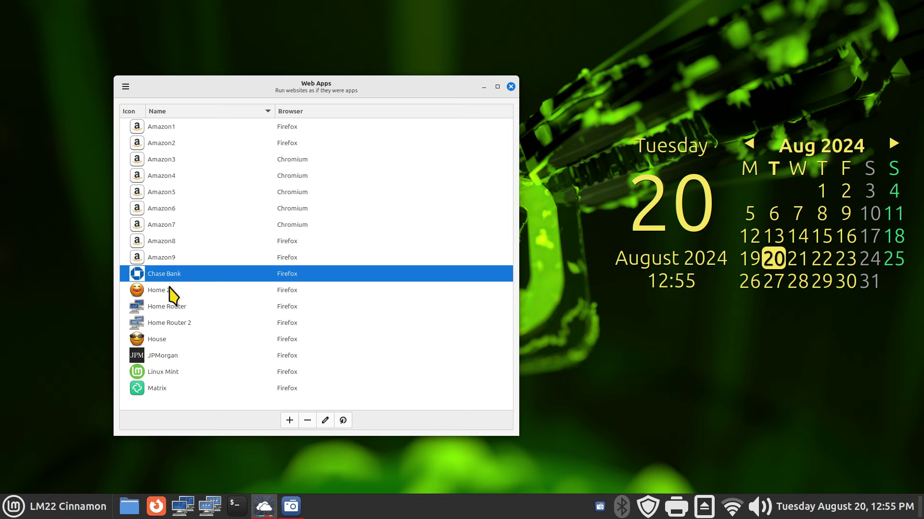
Copy the Chase Bank web app's address from its settings and leave the settings without changing them.
click(326, 422)
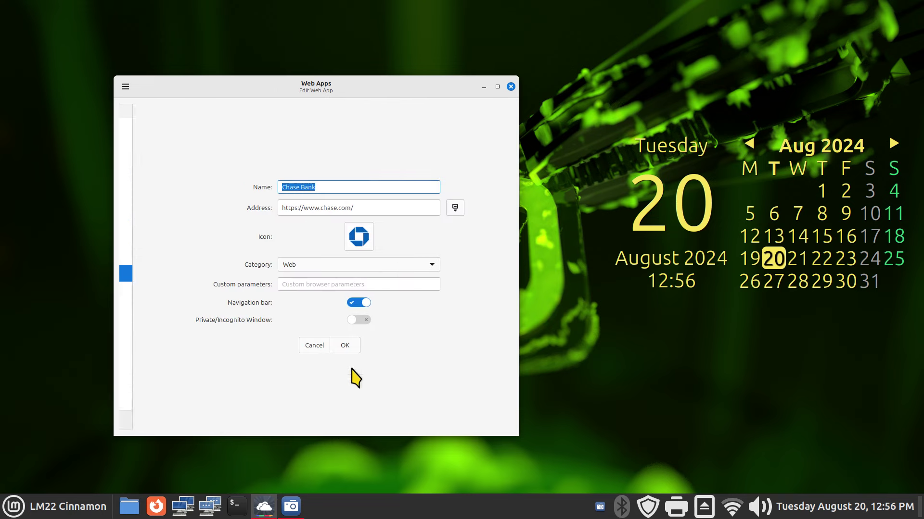
drag(350, 207, 268, 219)
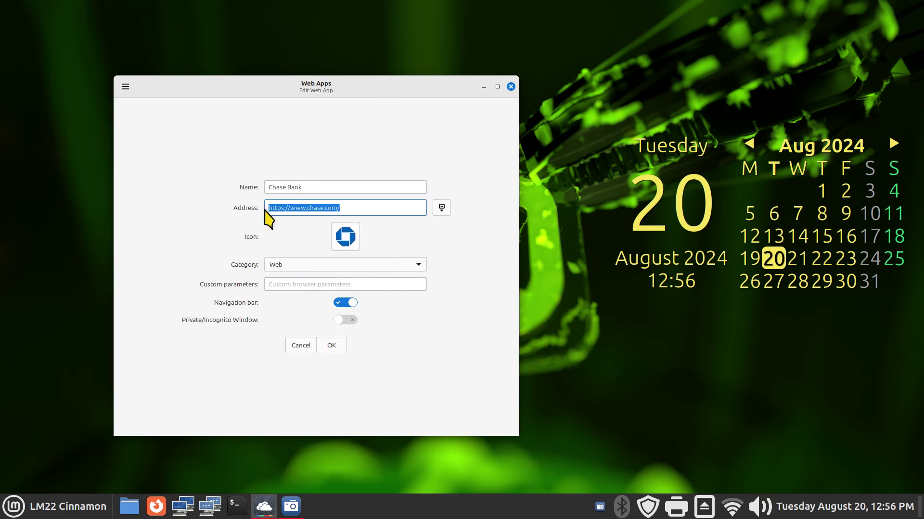
right_click(303, 208)
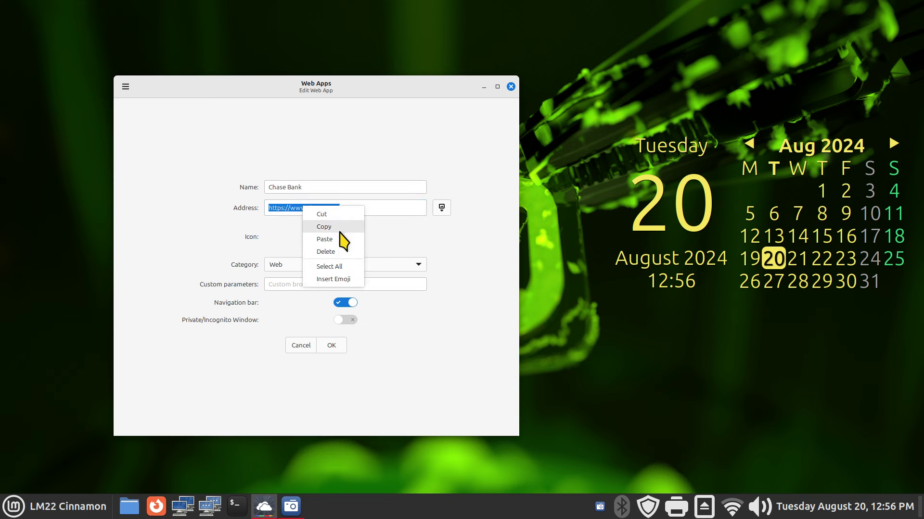
click(339, 227)
click(300, 345)
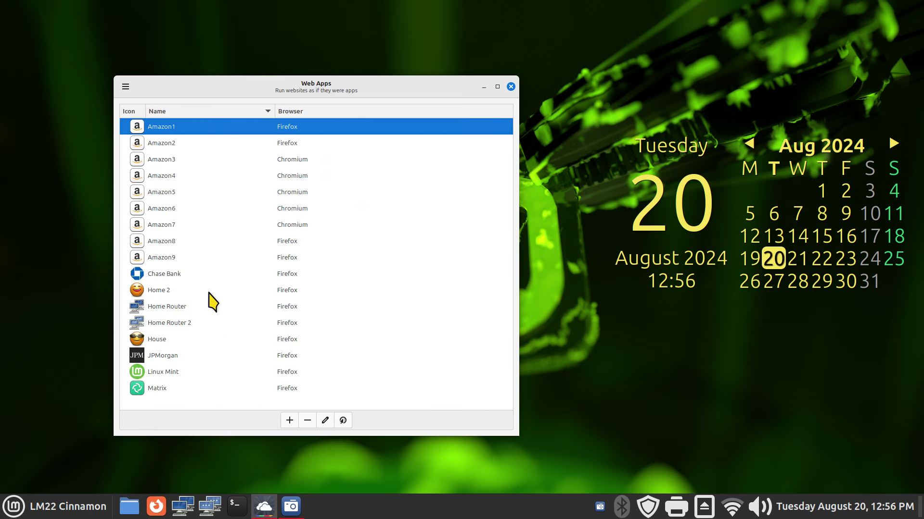
Delete the Chase Bank web app from the list and confirm the deletion.
click(174, 275)
click(307, 420)
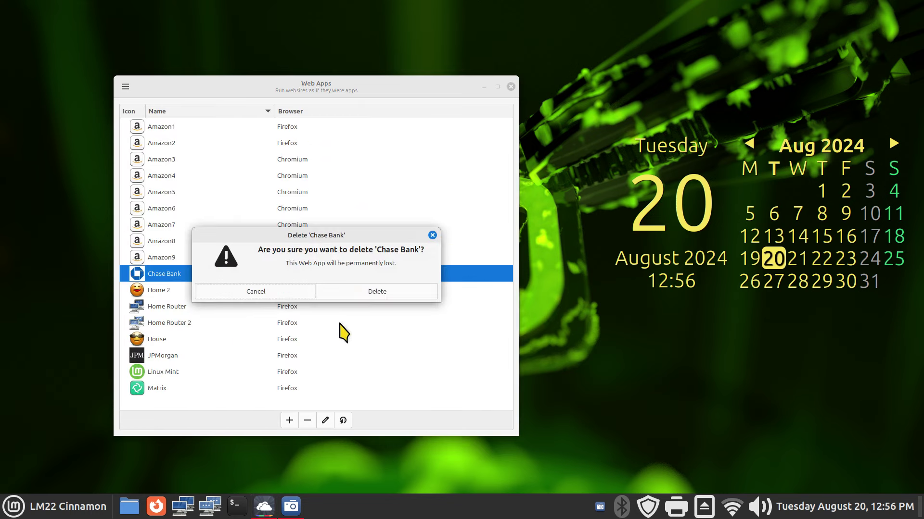
click(359, 293)
click(290, 420)
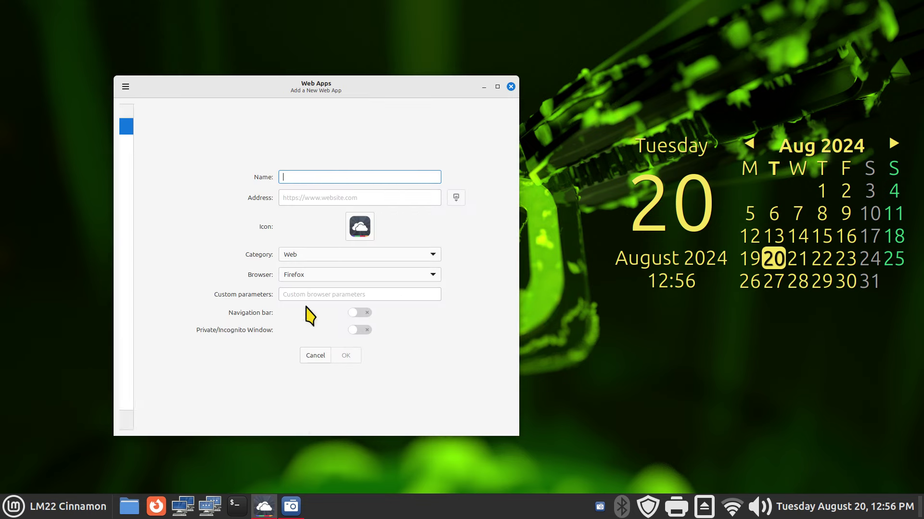
click(288, 197)
right_click(288, 197)
click(315, 228)
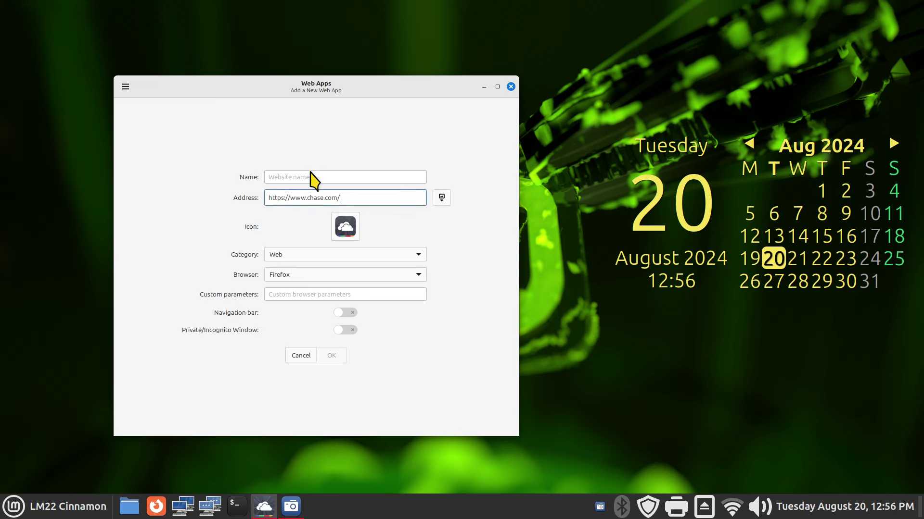
click(310, 175)
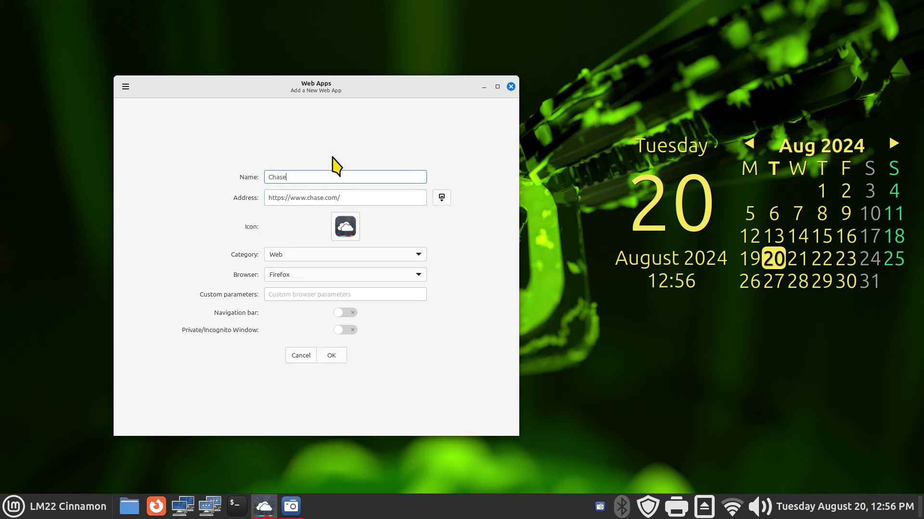
Assign Chase the 152x152 icon fetched from its website, and save it as a Firefox web app with the navigation bar enabled.
click(442, 197)
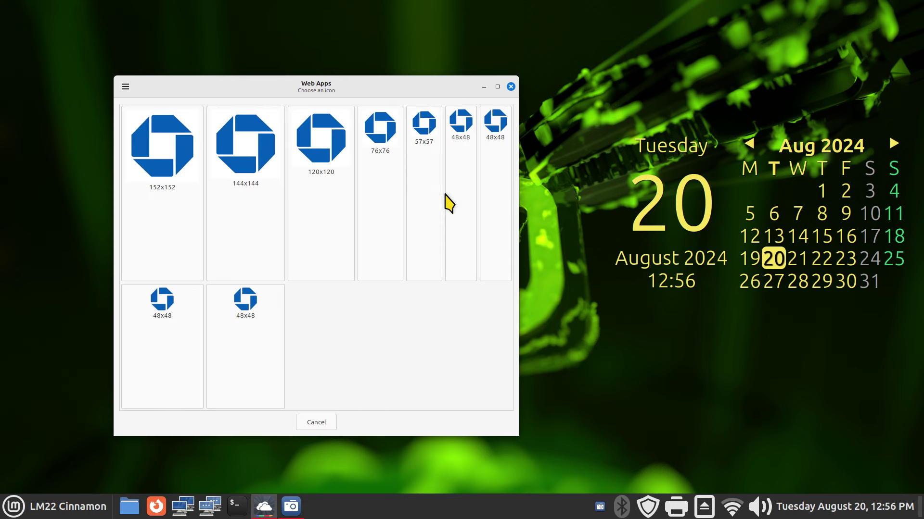
click(181, 222)
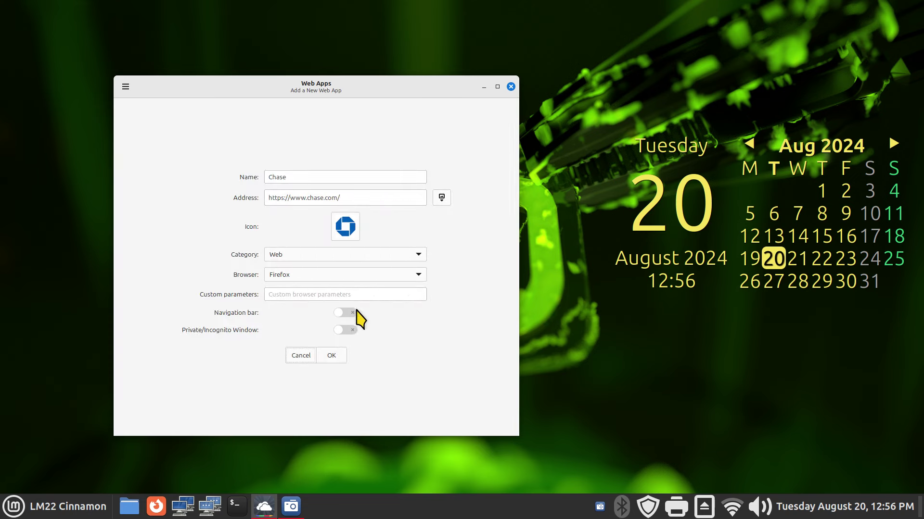
click(351, 313)
click(331, 357)
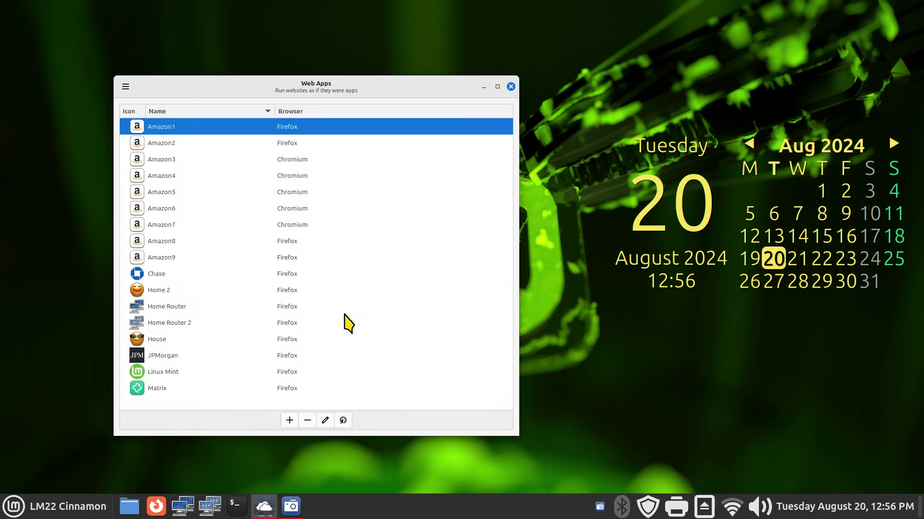
Launch the Chase web app, close its Firefox Privacy Notice tab, and close the window.
click(145, 277)
double_click(144, 277)
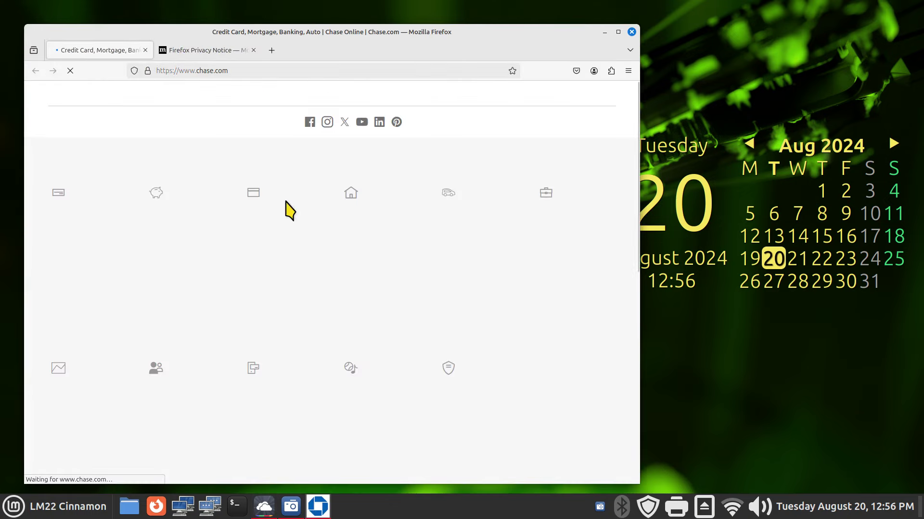
click(252, 50)
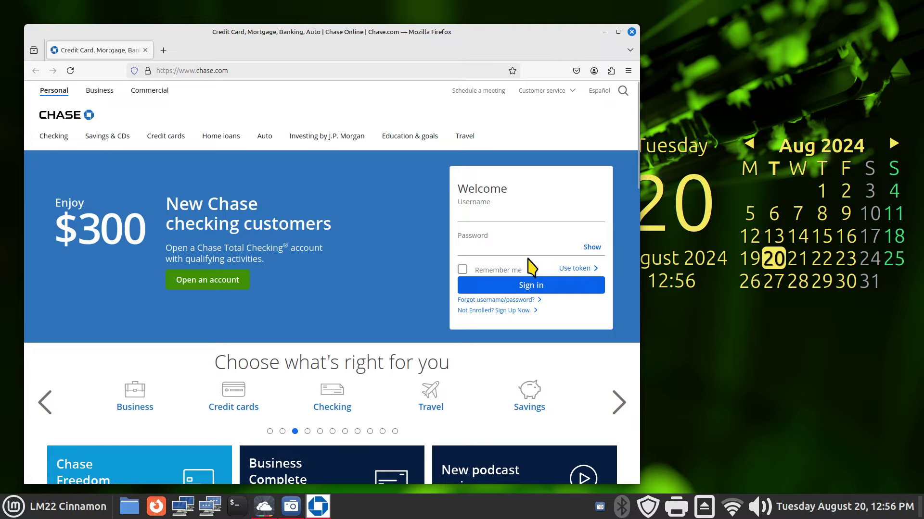
click(632, 32)
Add the Chase web app from the Web category to both the panel and the application menu's favorites.
click(58, 507)
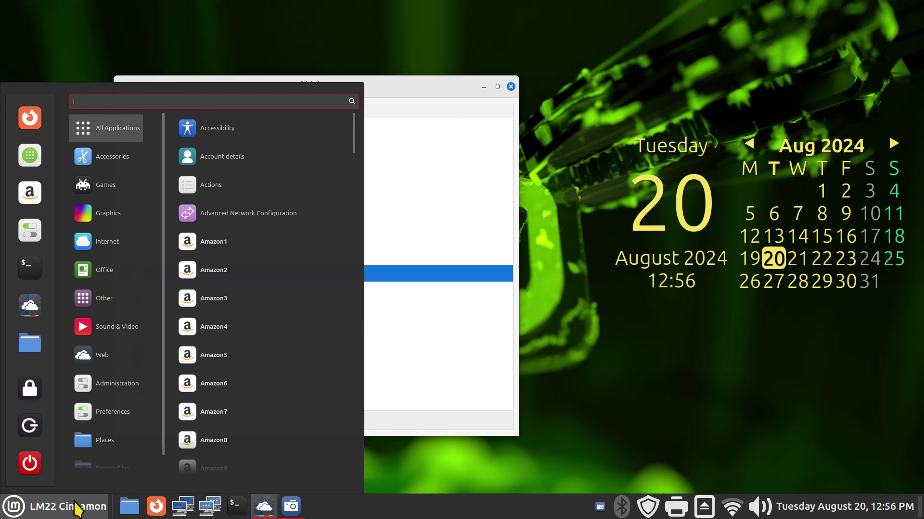
mouse_move(102, 355)
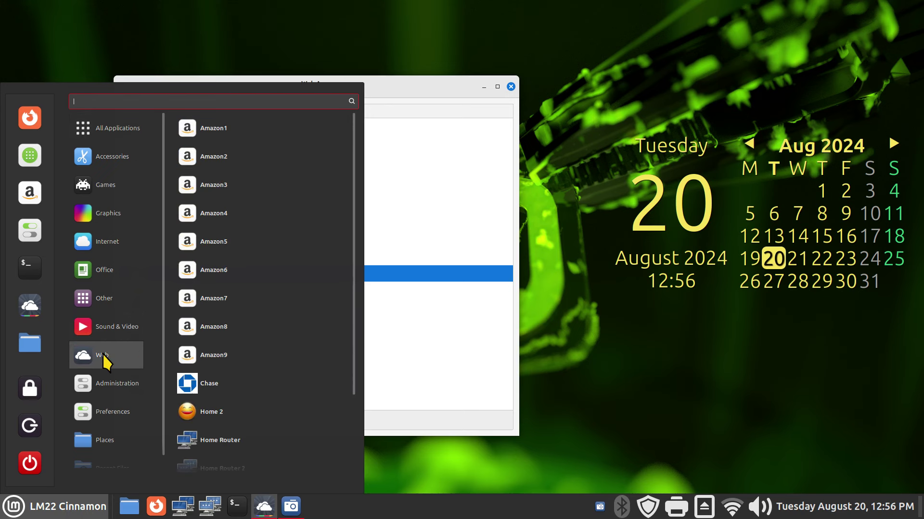
click(186, 386)
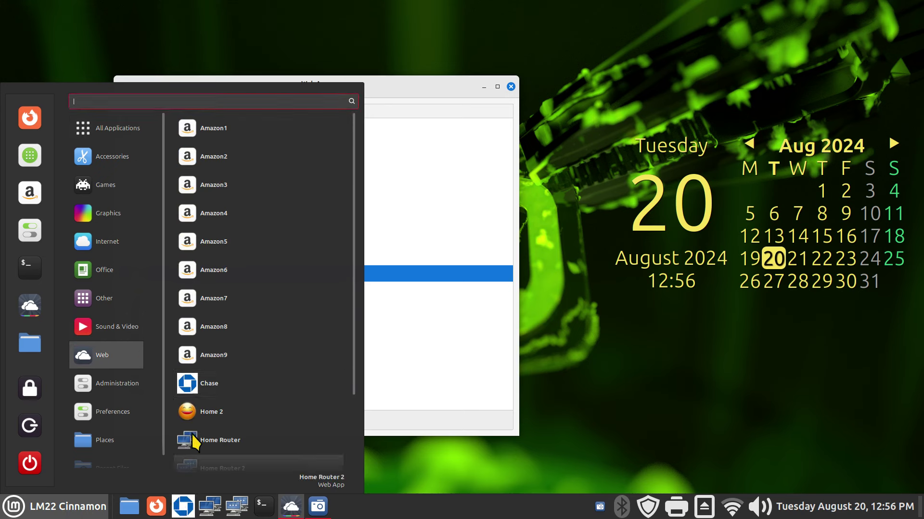
drag(187, 385, 34, 255)
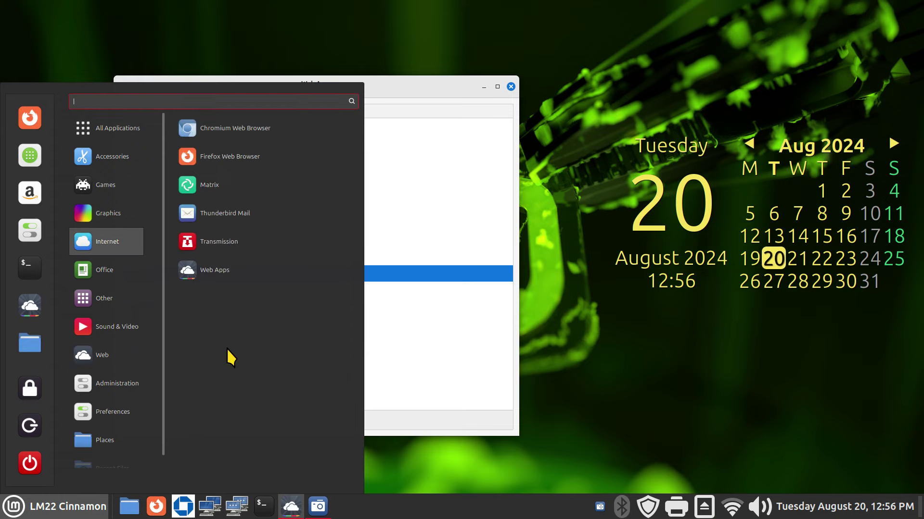
click(621, 337)
Launch Chase from its panel launcher, dismiss the notice about previous tabs, and close the window.
click(182, 506)
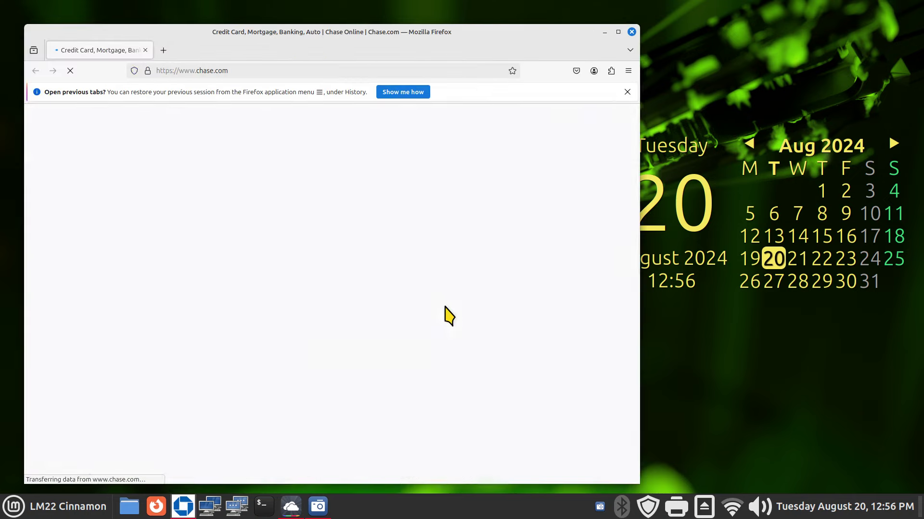
click(626, 92)
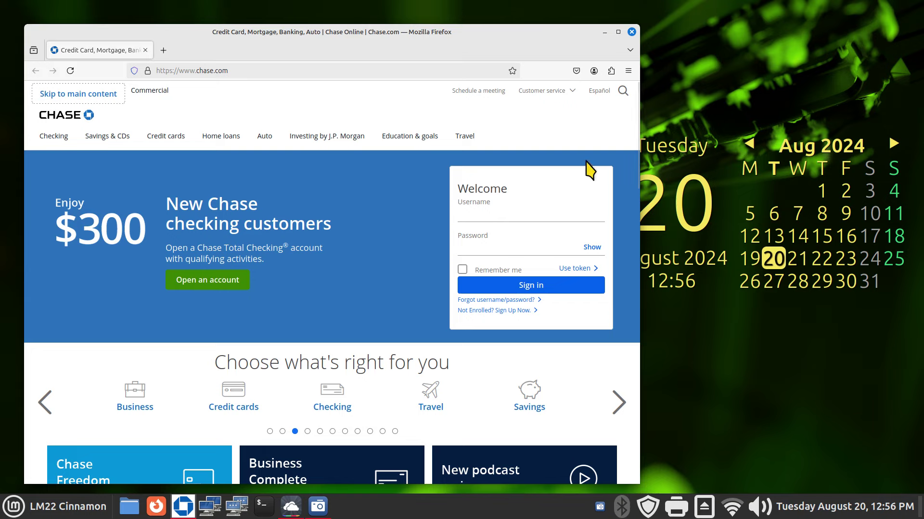
click(631, 31)
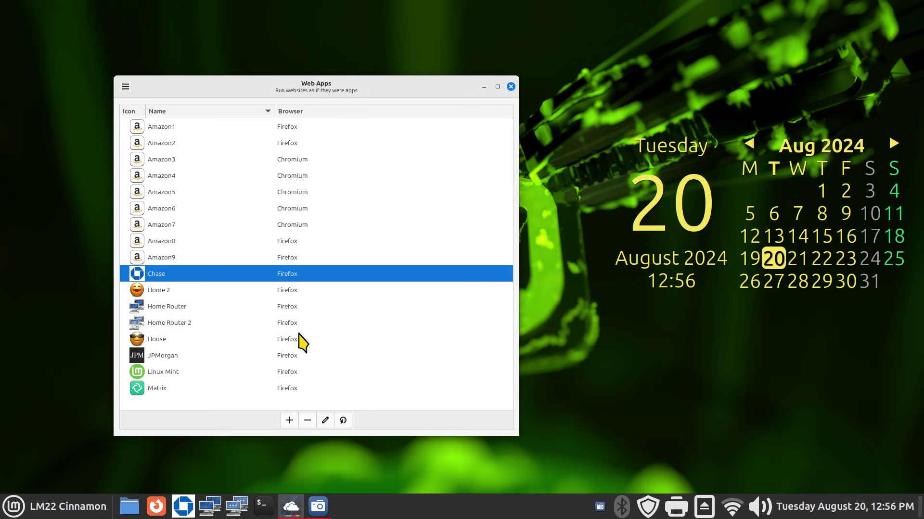
Unpin the Chase web app and both Home Router web apps from the panel.
right_click(182, 506)
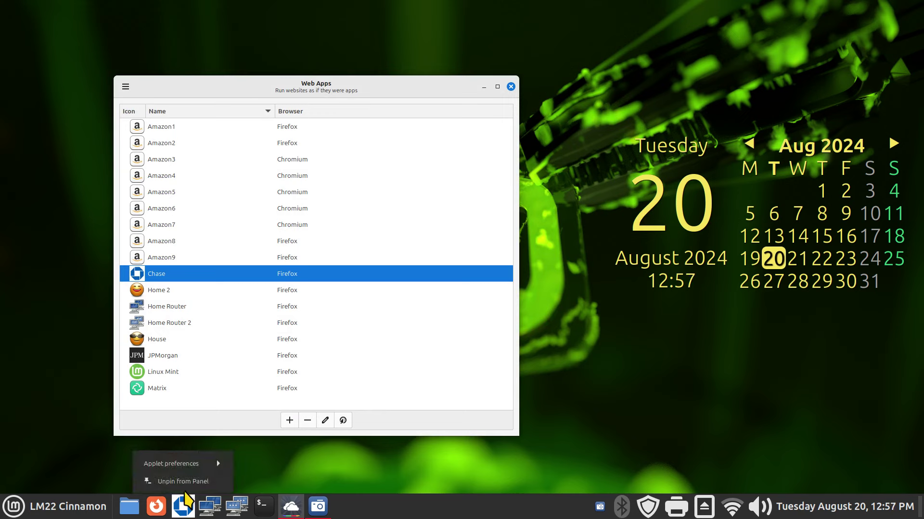
click(186, 481)
right_click(202, 510)
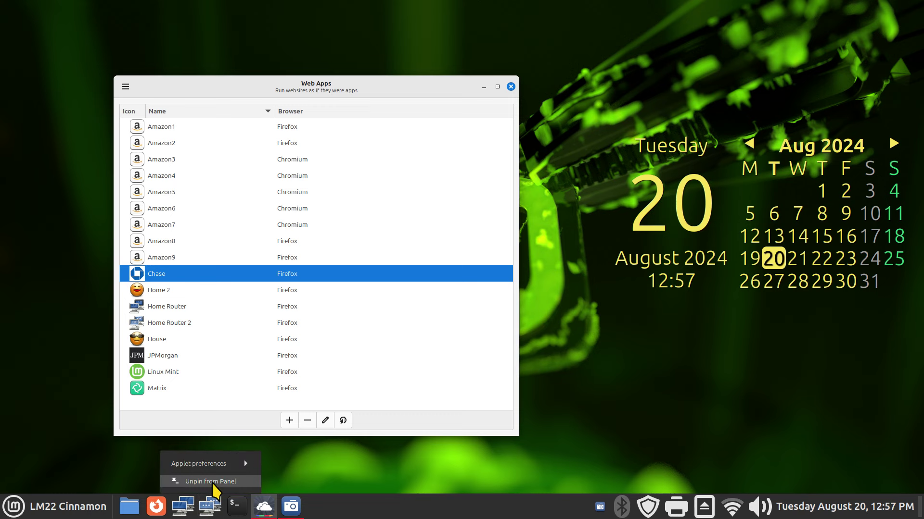
click(195, 481)
right_click(185, 502)
click(189, 482)
Check the Chase entry in the application menu's favorites and the web apps in the Web category.
click(71, 509)
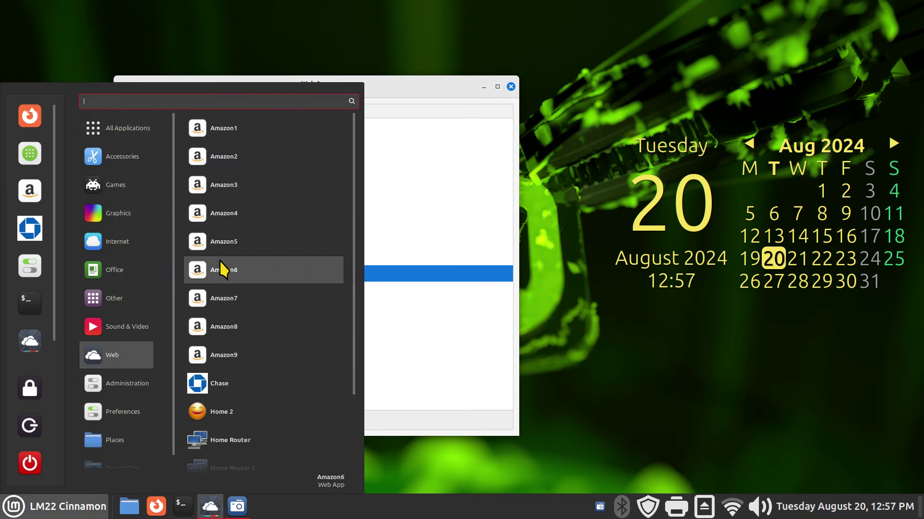
right_click(220, 262)
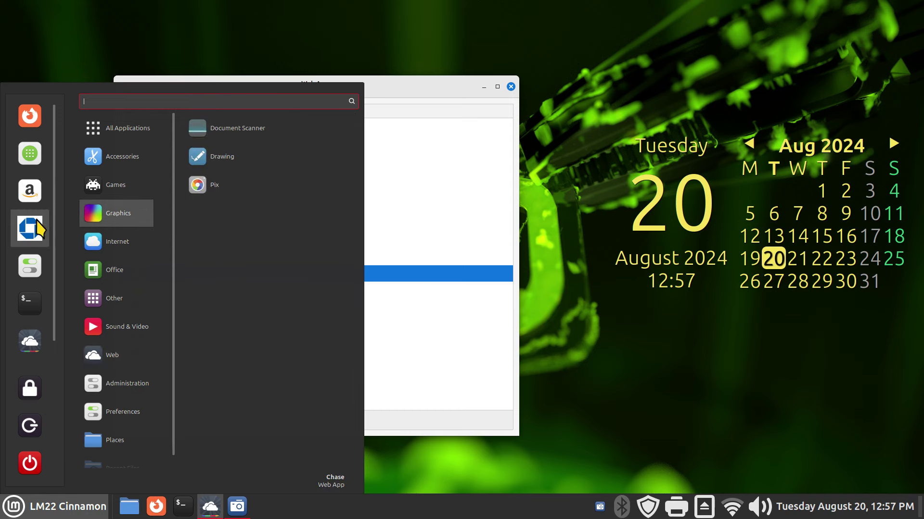
mouse_move(120, 353)
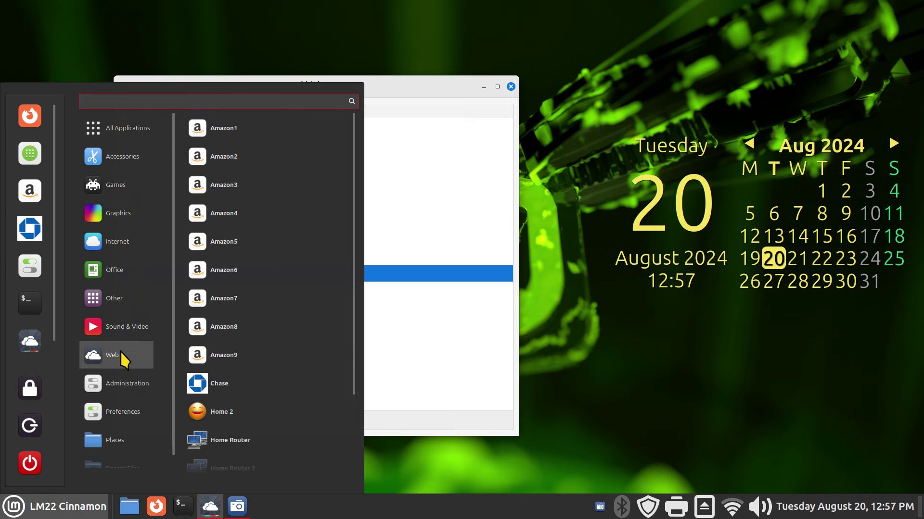
click(460, 119)
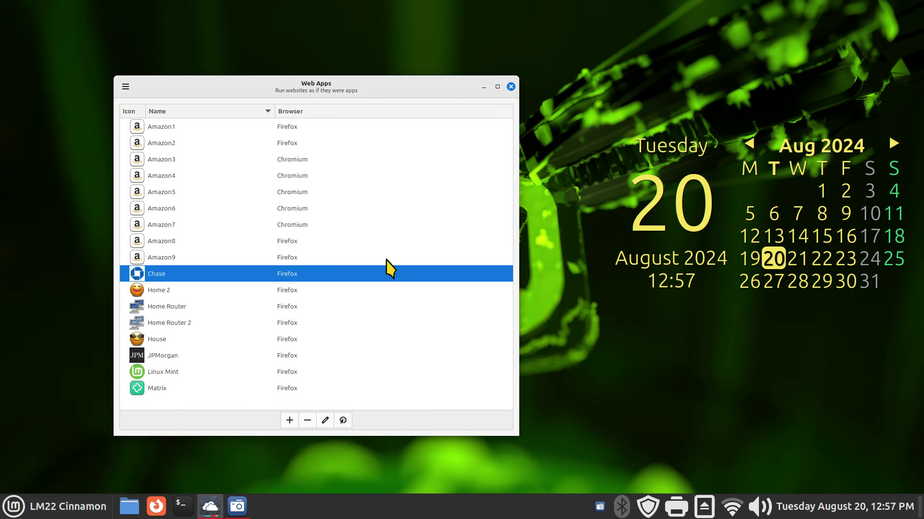
Go through the web apps from Home 2 down to Matrix, and launch the Linux Mint web app.
click(166, 294)
drag(172, 310, 161, 398)
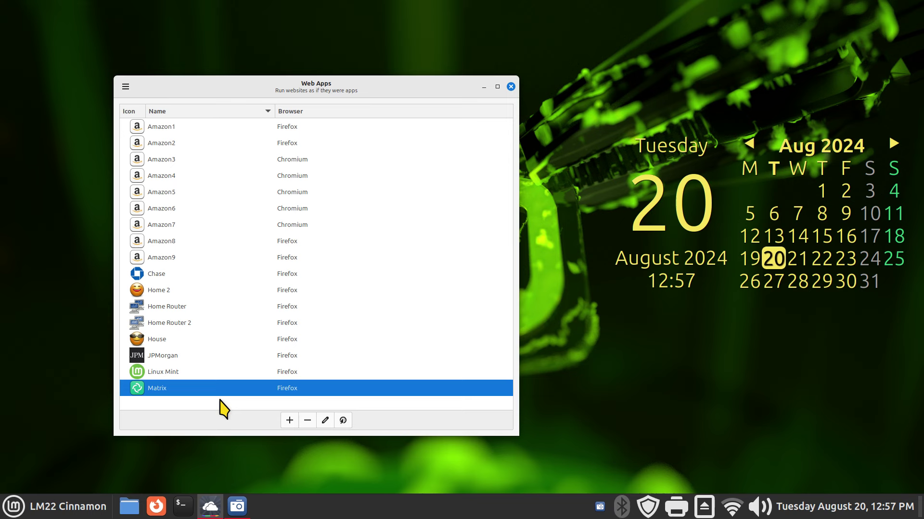
double_click(143, 372)
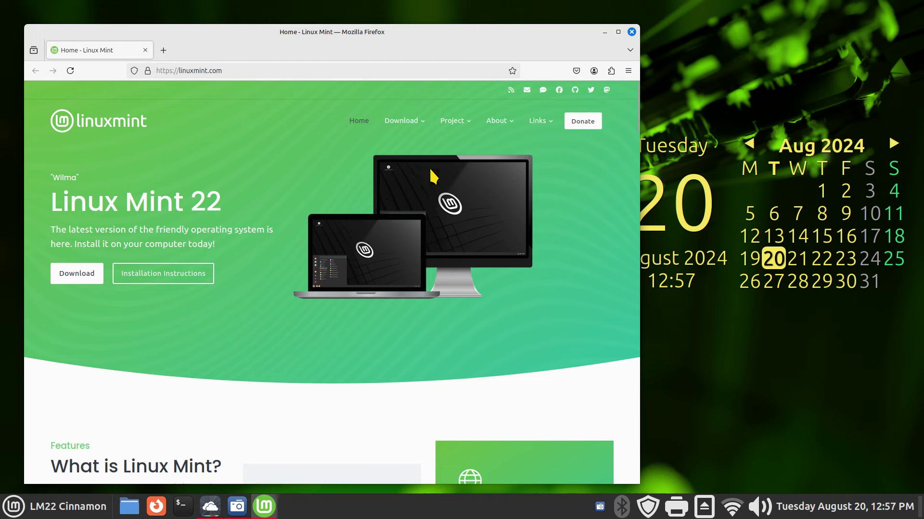
Open the Matrix help channel linked from the Linux Mint Blog, and block its persistent storage request.
mouse_move(532, 121)
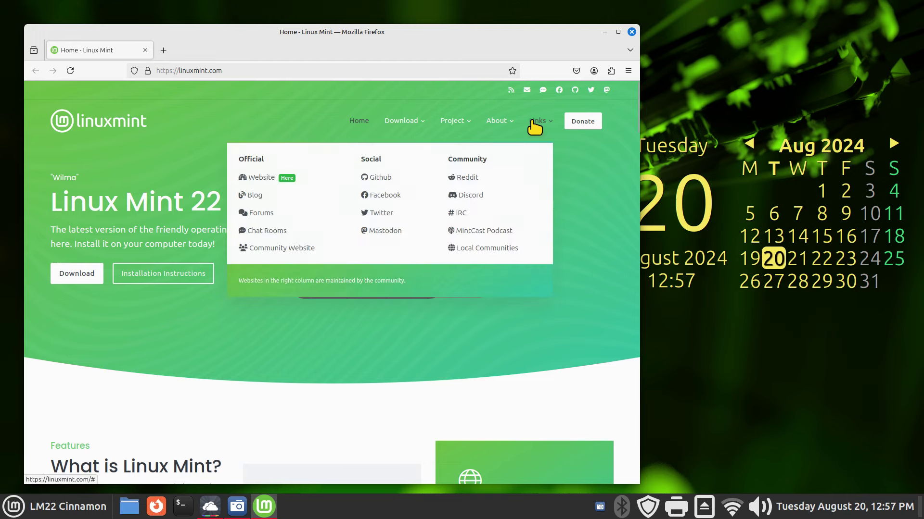
click(254, 195)
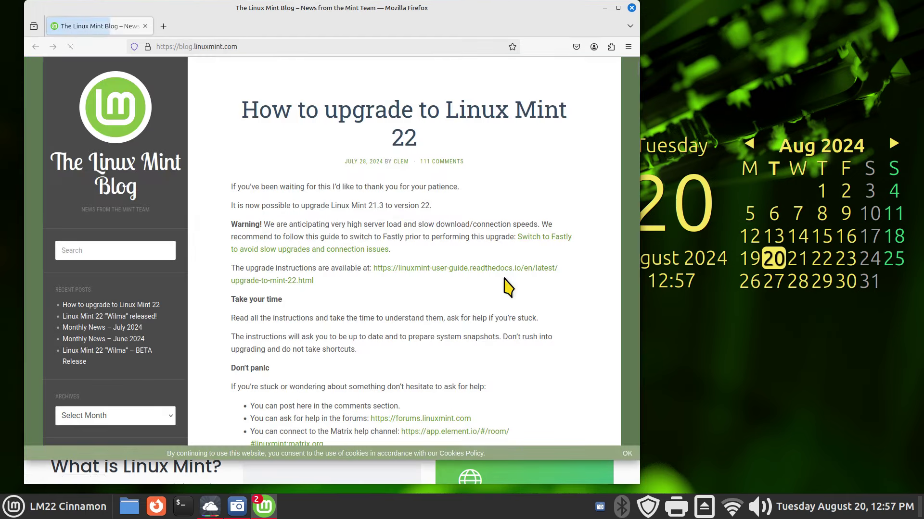
scroll(508, 288, down, 5)
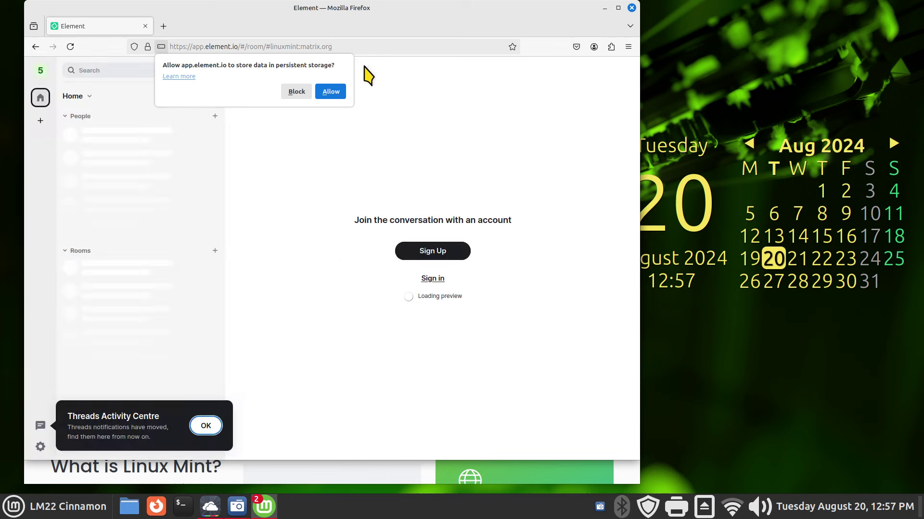
click(297, 91)
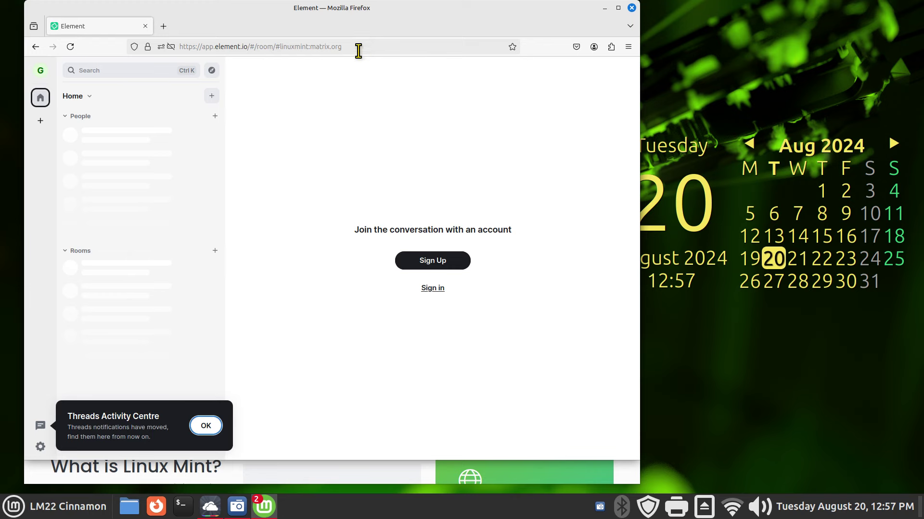
drag(342, 46, 190, 45)
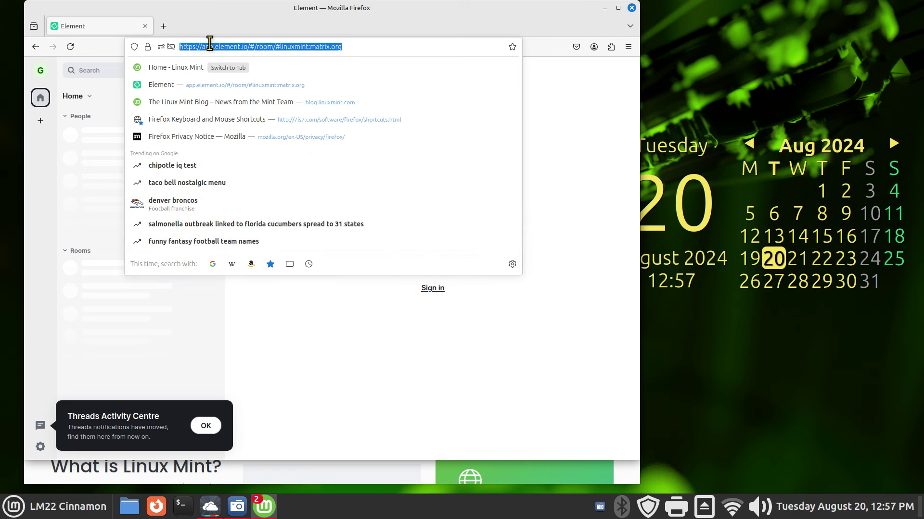
right_click(210, 43)
click(236, 92)
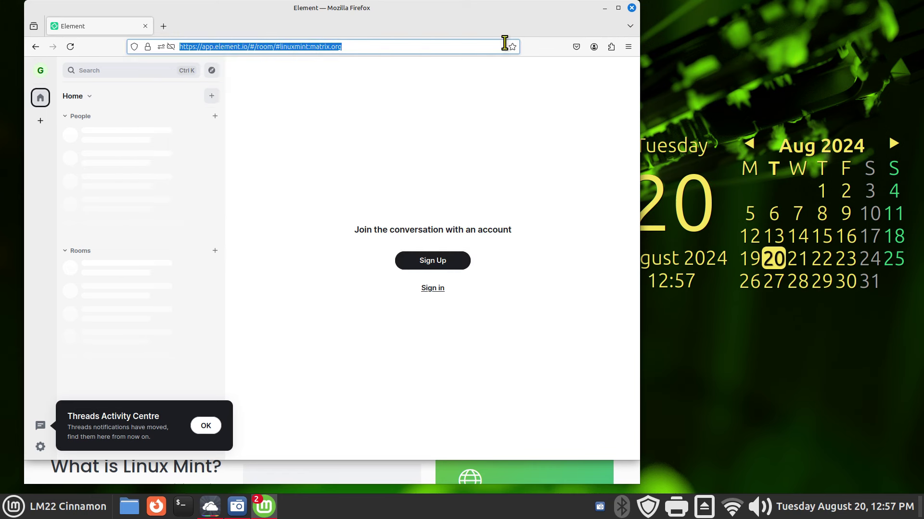
click(631, 7)
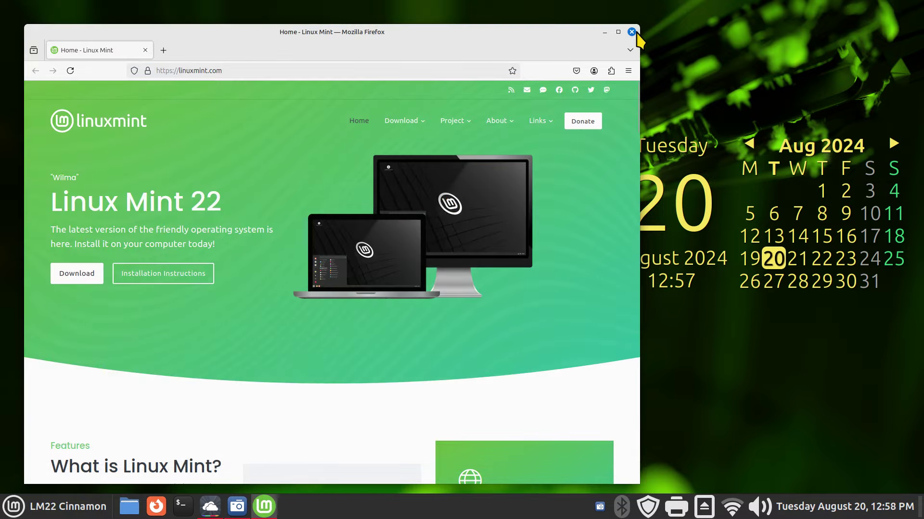
click(632, 32)
click(288, 419)
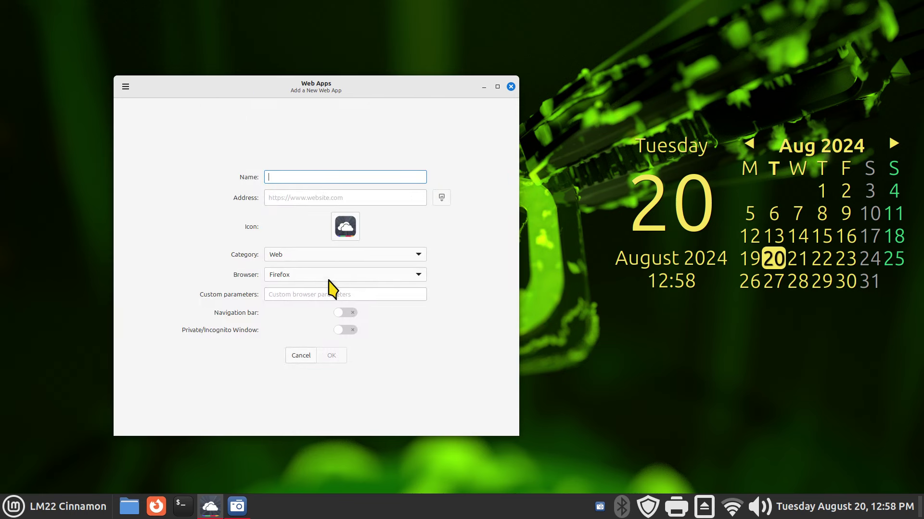
click(286, 197)
right_click(287, 197)
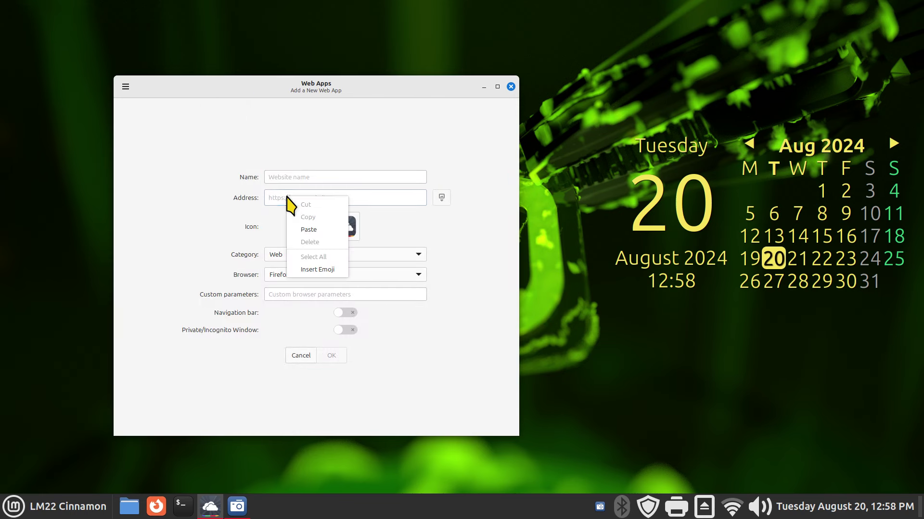
click(309, 230)
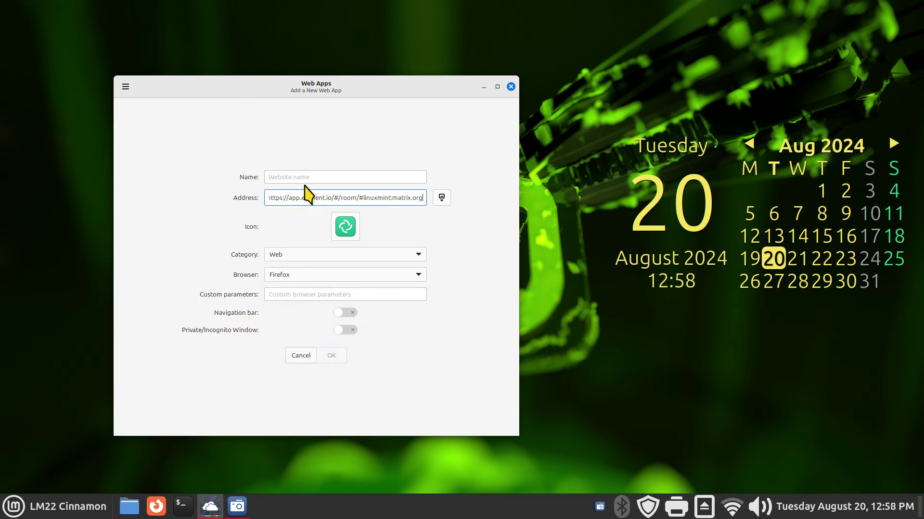
Save the new web app as Matrix 2 with its navigation bar enabled, and close the Web Apps manager.
click(288, 177)
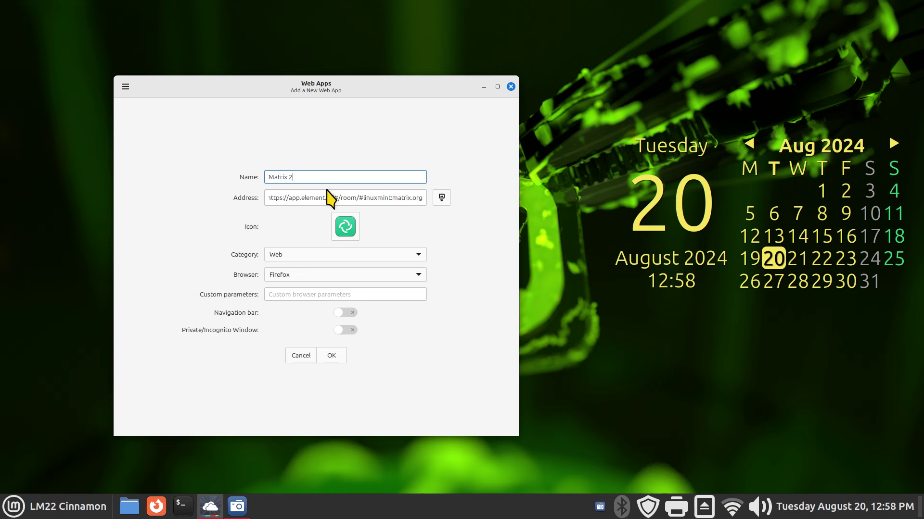
click(347, 315)
click(331, 355)
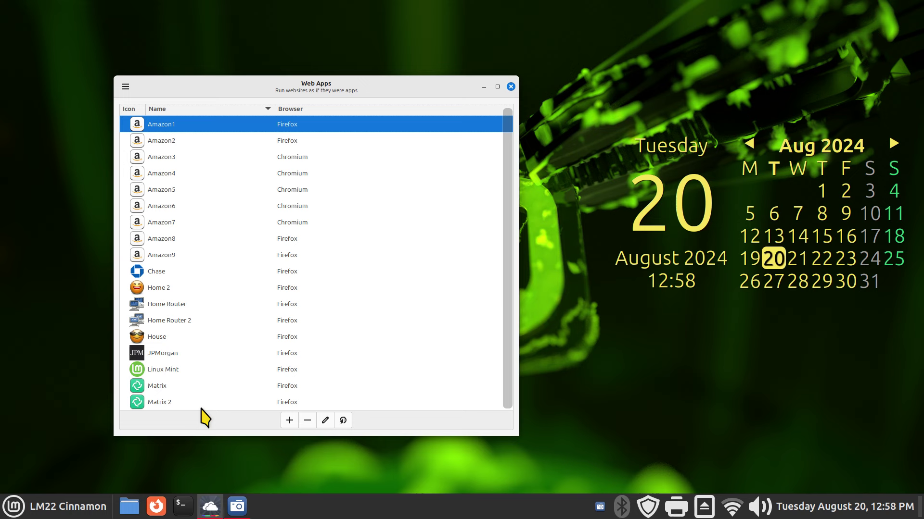
click(510, 87)
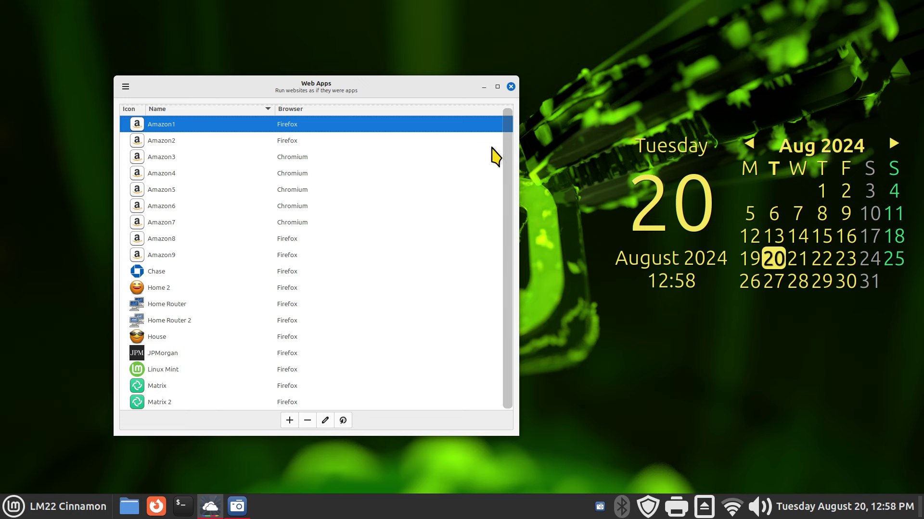